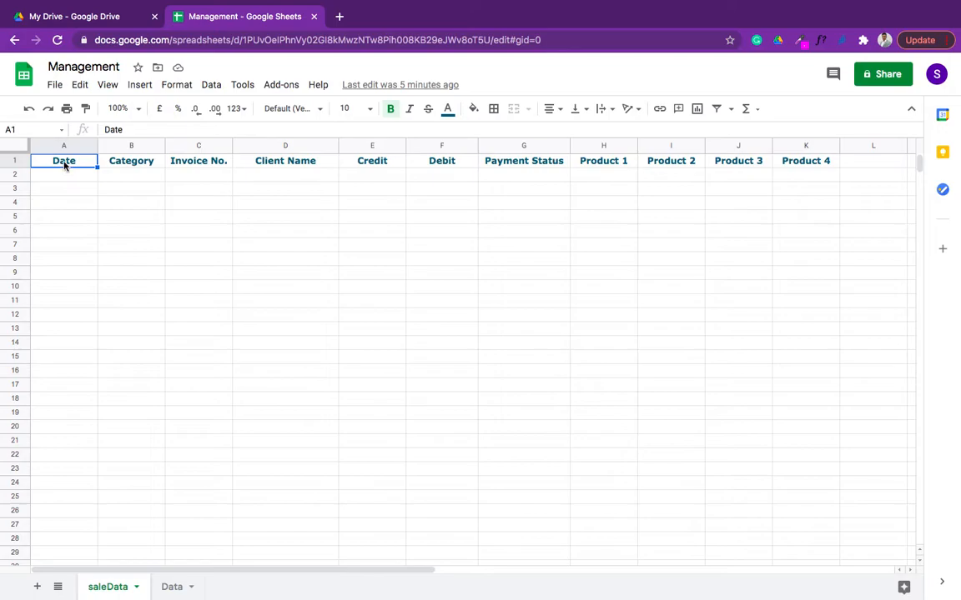
Step: Review the saleData column headers in row 1, from Date across to Product 4, and return to Date
key(Right)
key(Right)
key(Right)
key(Right)
key(Right)
key(Right)
key(Right)
key(Right)
key(Right)
key(Right)
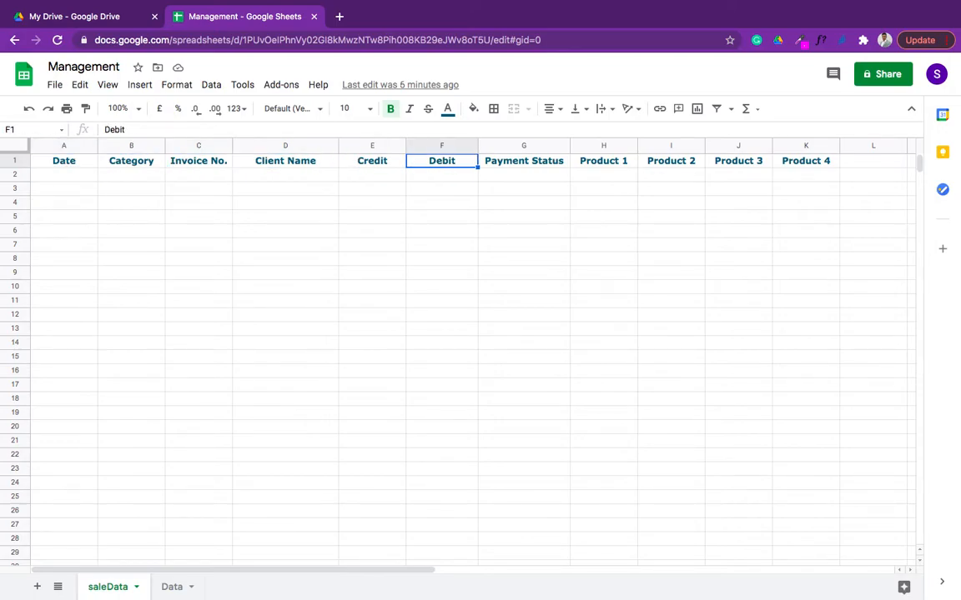
key(Down)
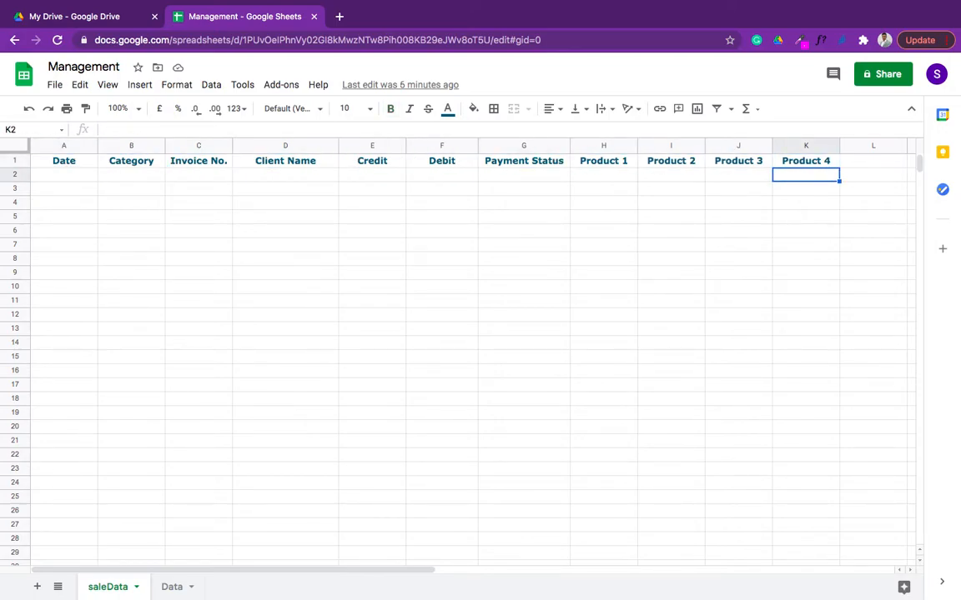
key(Left)
key(Left)
key(Left)
key(Left)
key(Left)
key(Left)
key(Left)
key(Left)
key(Left)
key(Left)
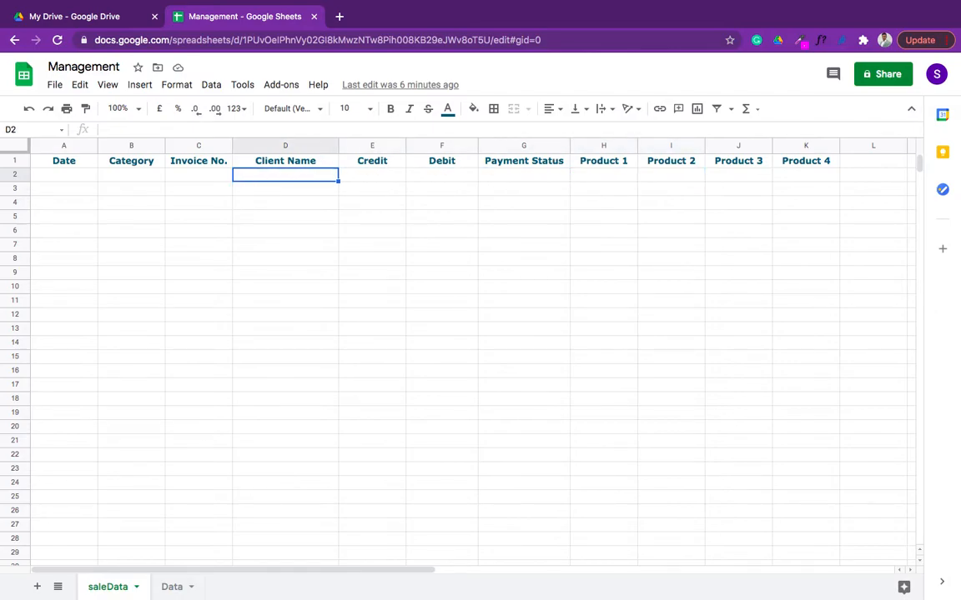
key(Up)
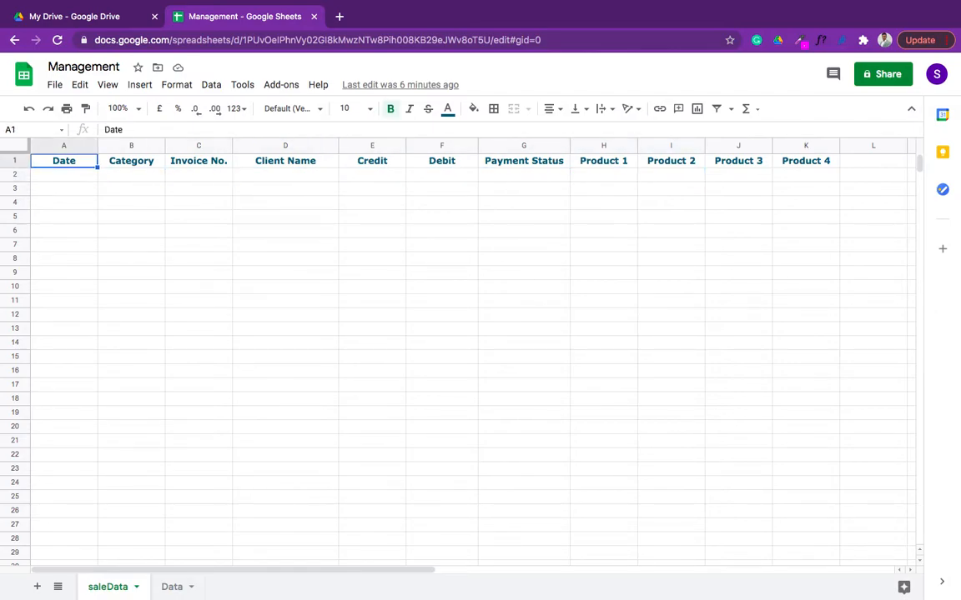
Step: Go through the headers from Date to Payment Status and return to the Date header
key(Right)
key(Right)
key(Right)
key(Right)
key(Right)
key(Right)
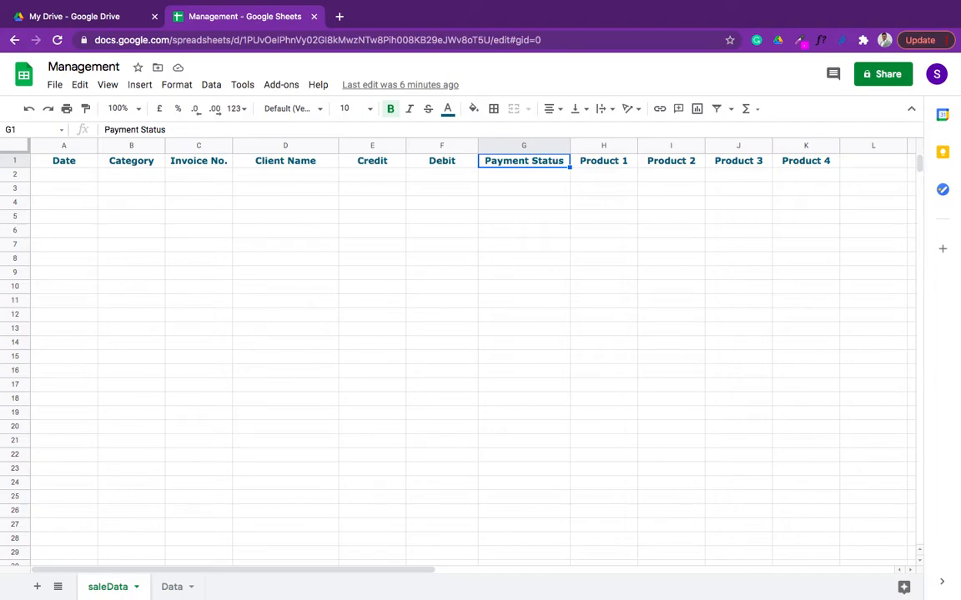
key(Left)
key(Left)
key(Left)
key(Left)
key(Left)
key(Left)
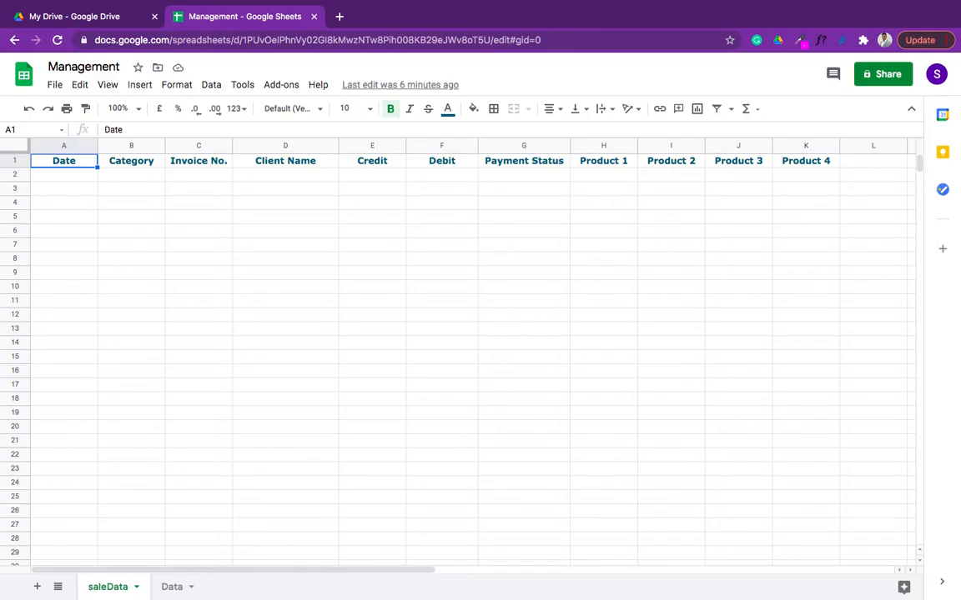
Step: Examine the Invoice No., Client Name, Credit, Debit, Payment Status and product headers one by one, ending back at Date
key(Right)
key(Right)
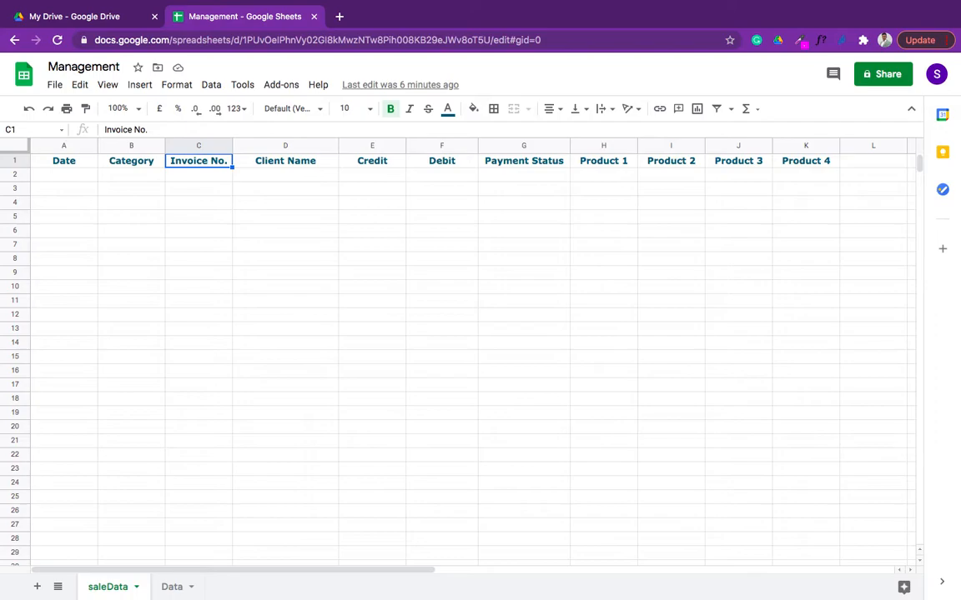
key(Right)
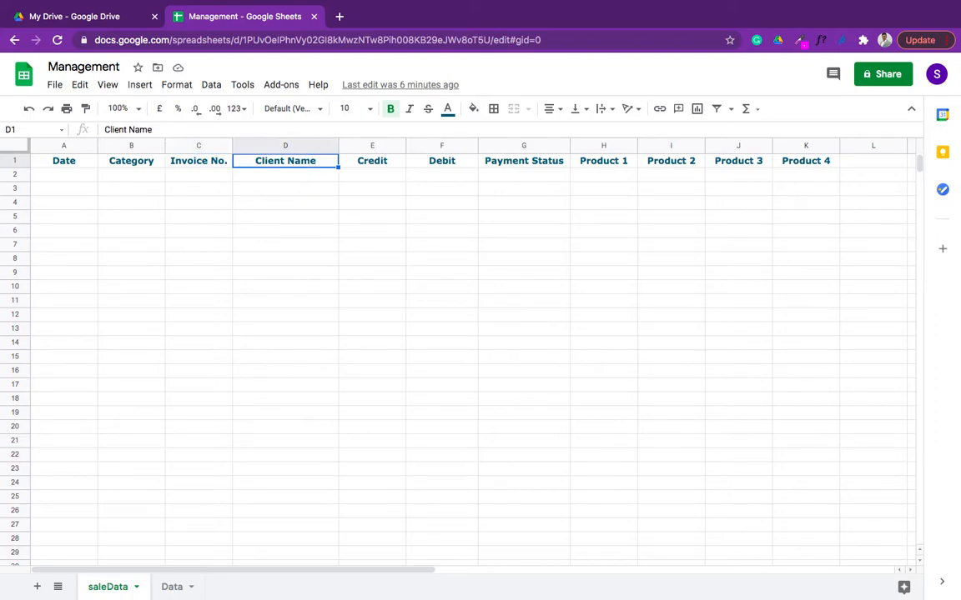
key(Right)
key(Right)
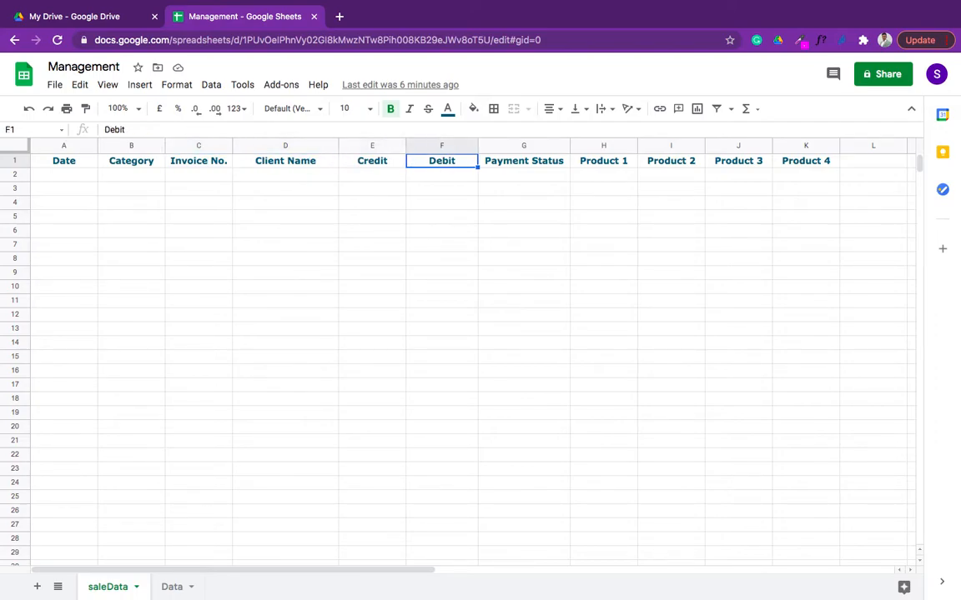
key(Right)
key(Right)
key(Right)
key(Right)
key(Right)
key(Left)
key(Left)
key(Left)
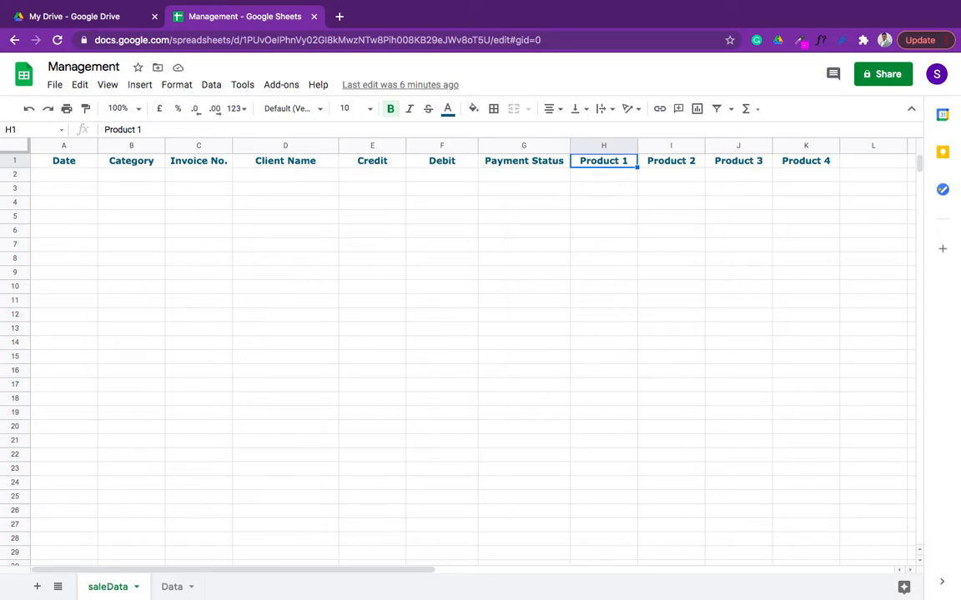
key(Left)
key(Left)
key(Left)
key(Left)
key(Left)
key(Left)
key(Left)
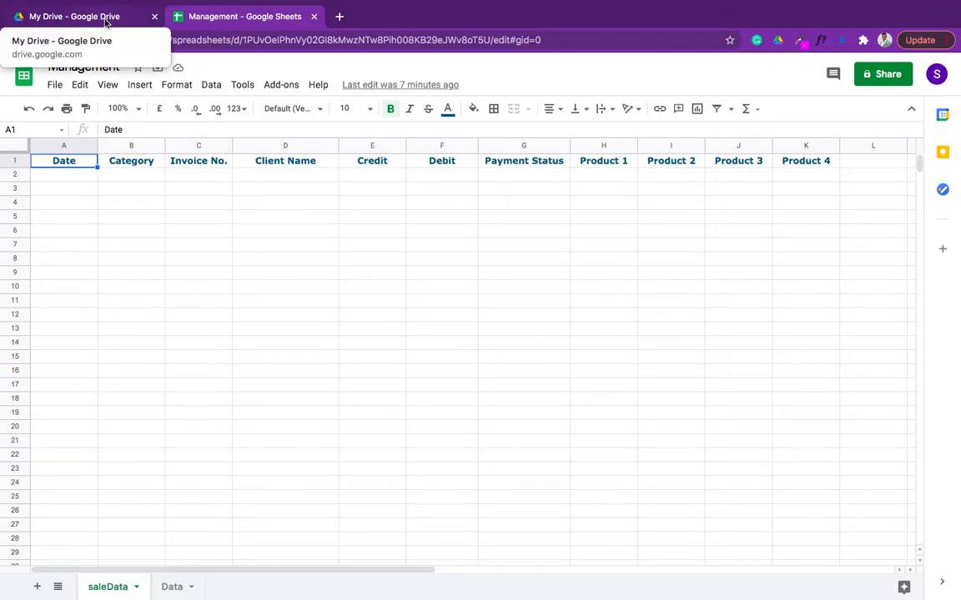
Step: Switch to Google Drive to view the files in My Drive and return to the Management spreadsheet
click(96, 17)
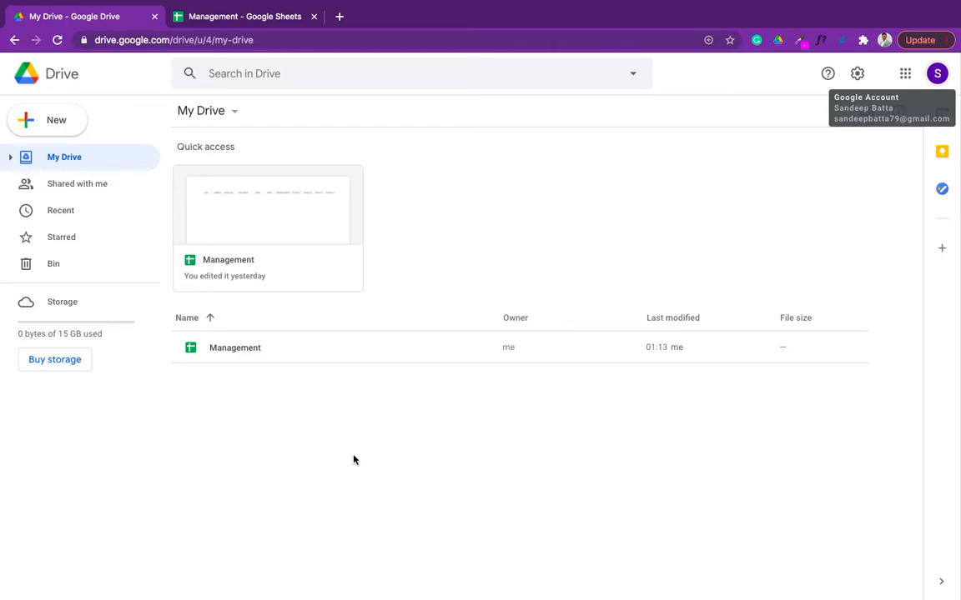
click(242, 18)
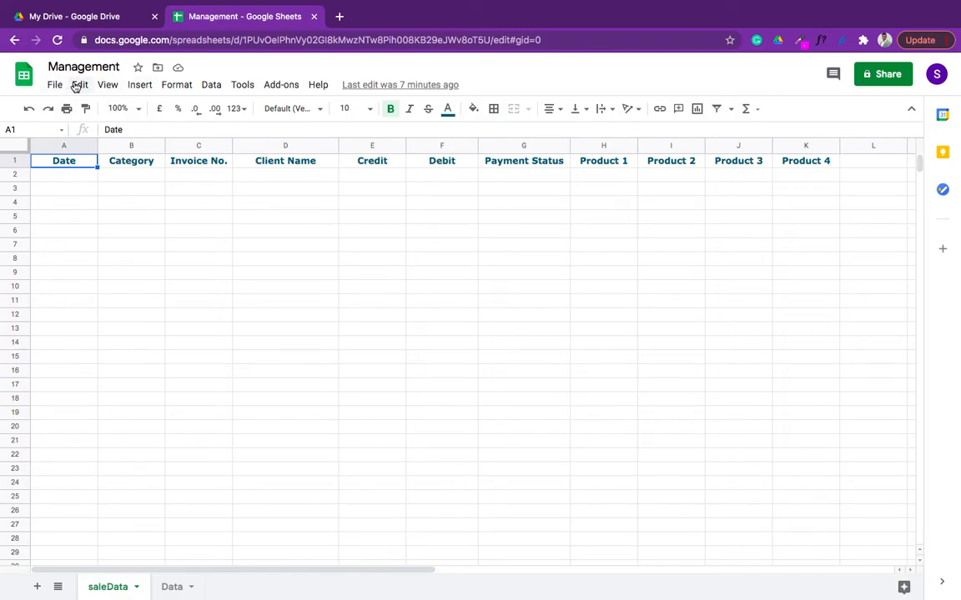
Step: Freeze the first row of the saleData sheet and check that the headers stay in place
click(109, 86)
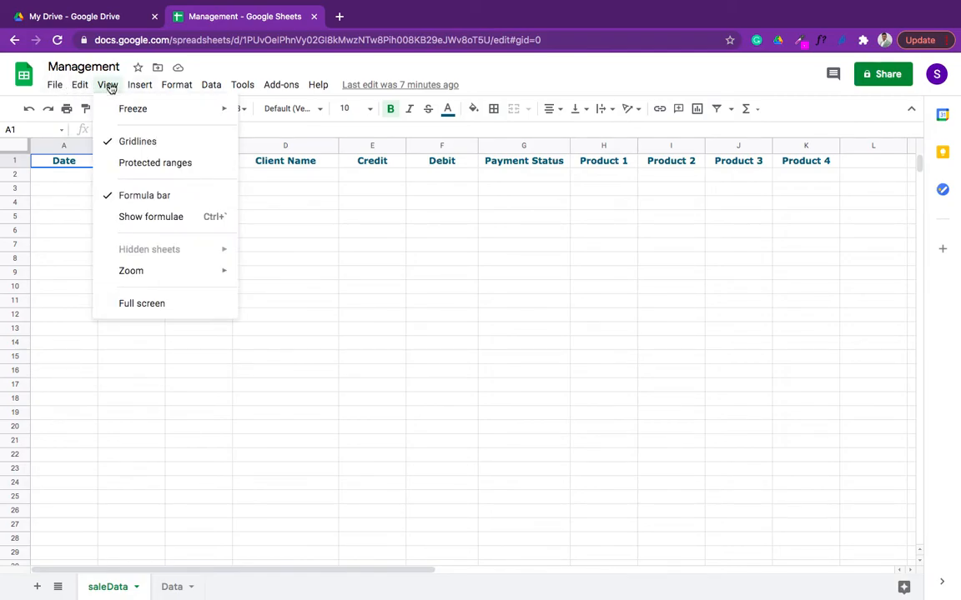
mouse_move(147, 107)
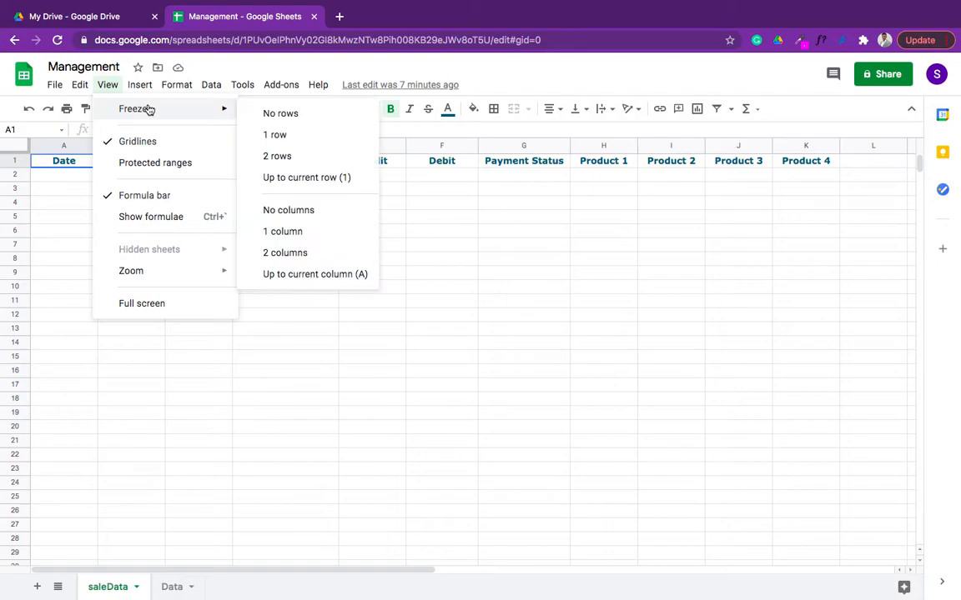
click(314, 141)
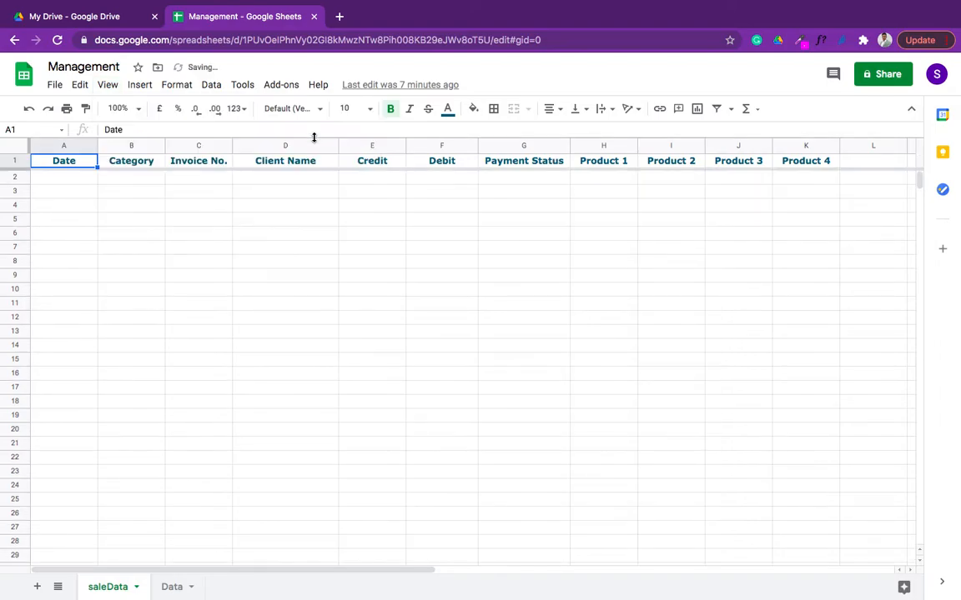
click(877, 159)
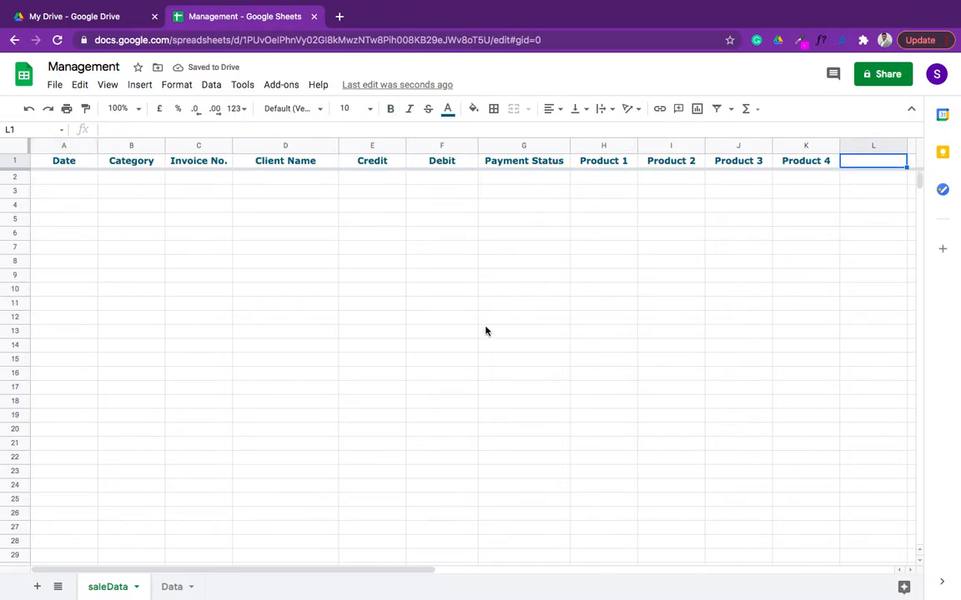
scroll(65, 272, down, 1)
scroll(64, 271, up, 1)
Step: Hide the gridlines of the saleData sheet and show them again
click(108, 85)
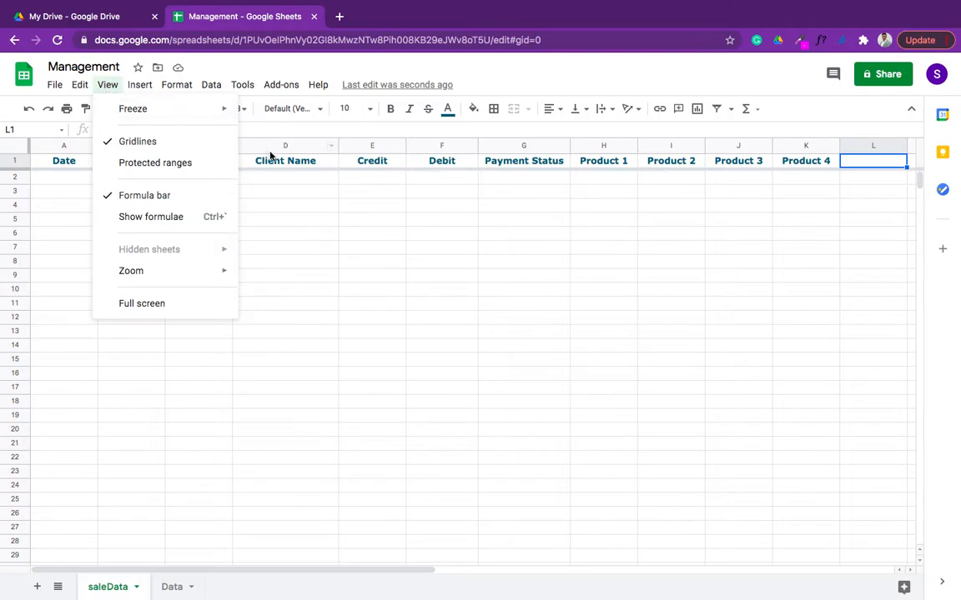
click(153, 149)
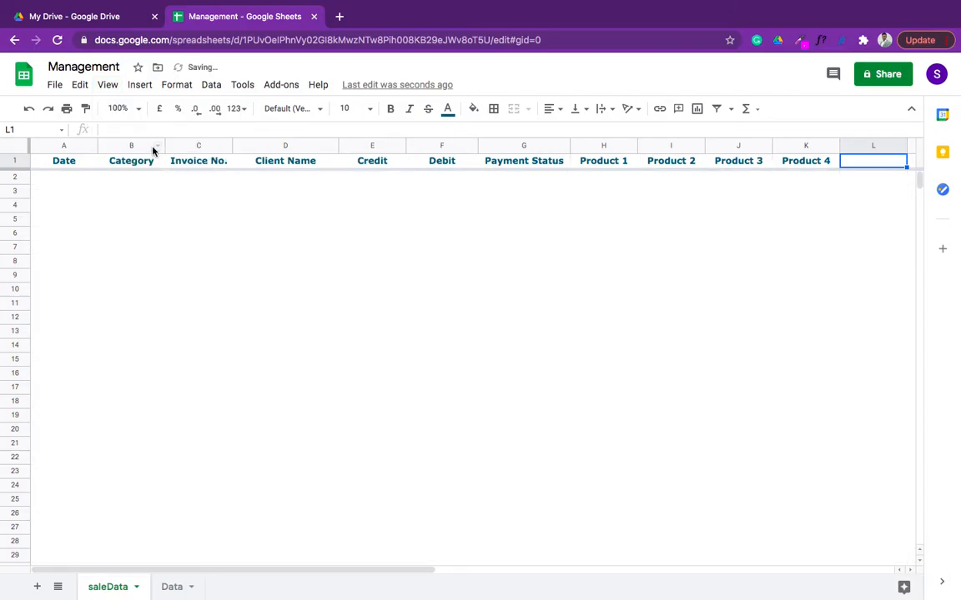
click(107, 84)
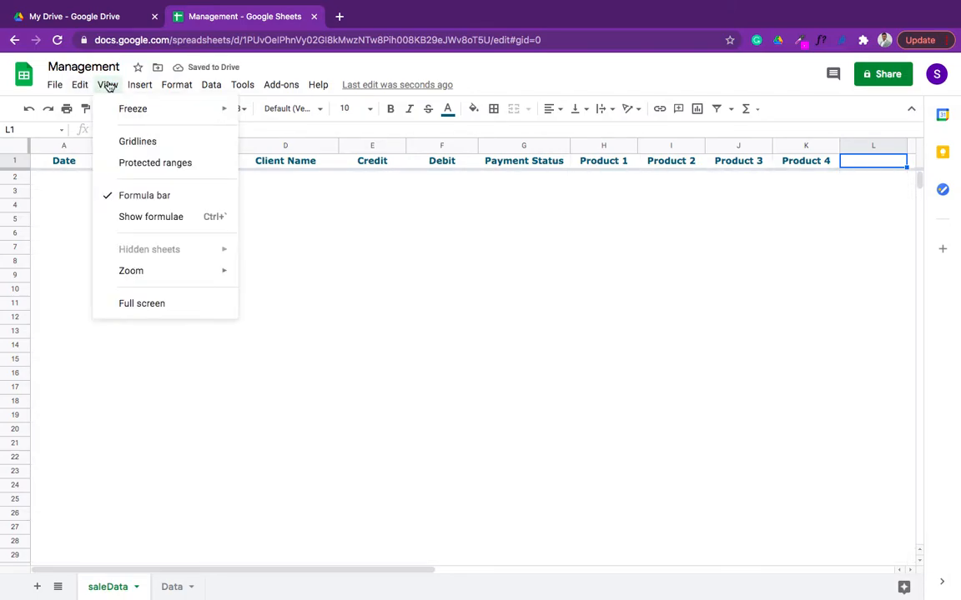
click(164, 144)
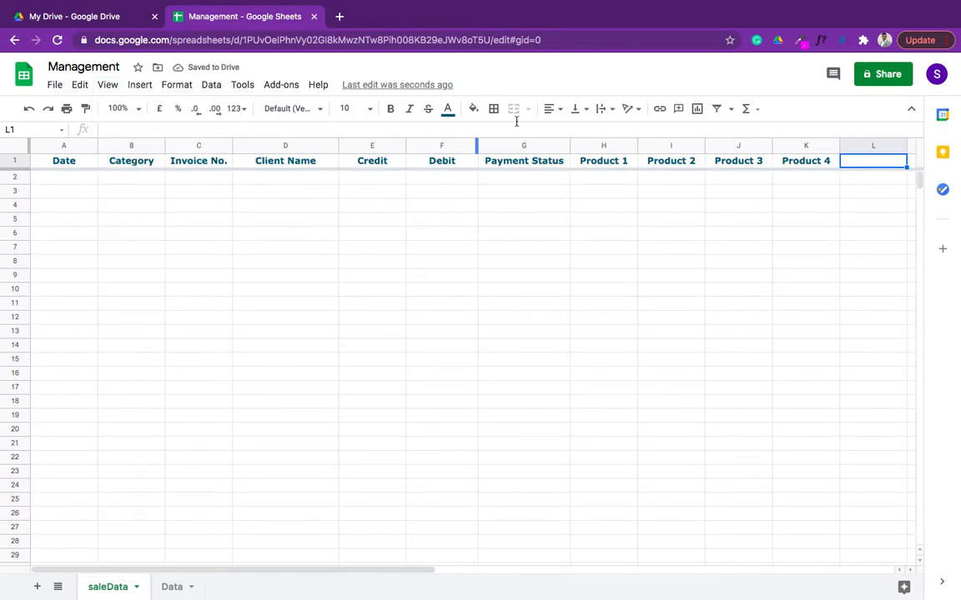
Step: Compare the cell border options with the gridlines by turning the sheet's gridlines off and back on
click(492, 109)
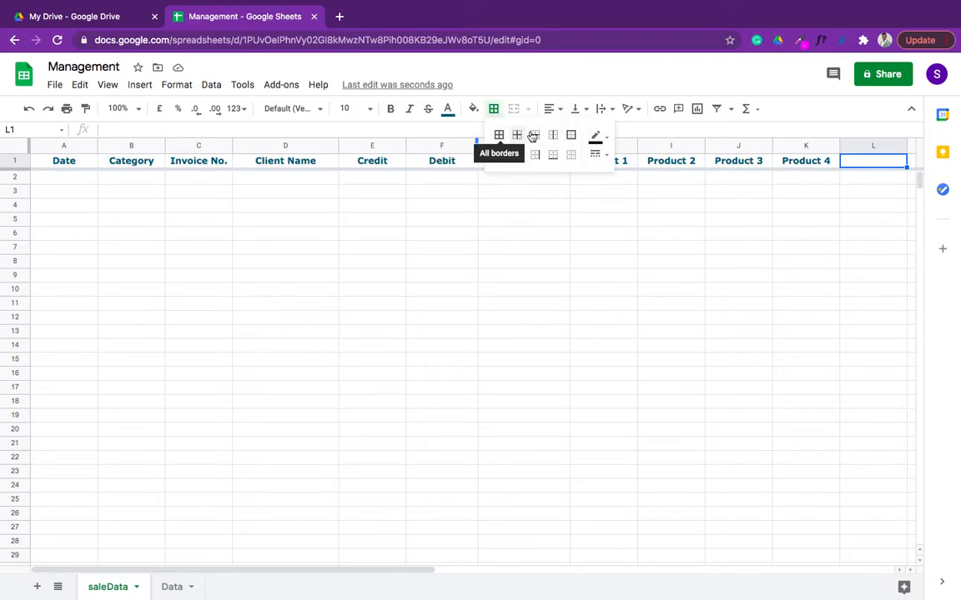
click(106, 85)
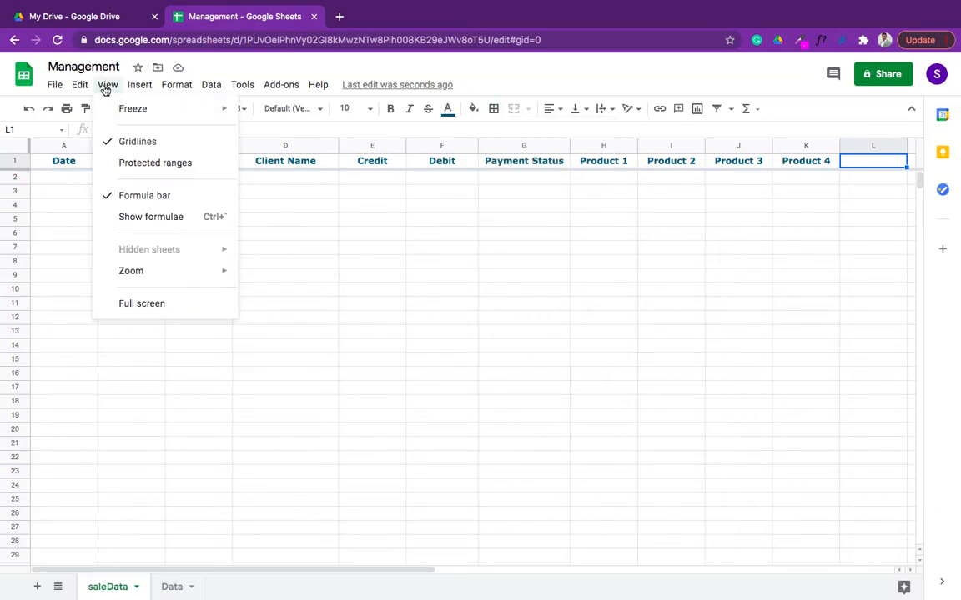
click(144, 144)
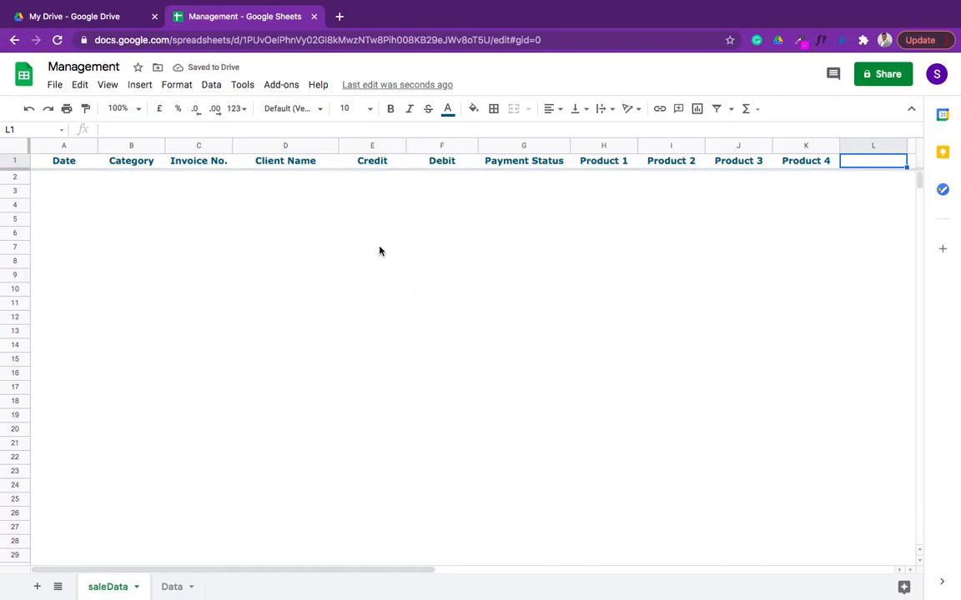
click(494, 109)
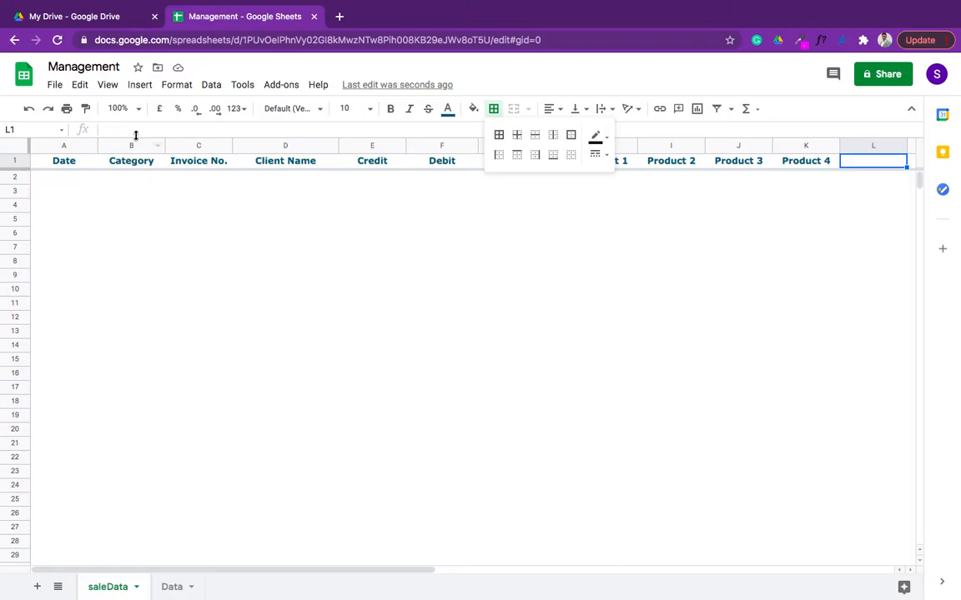
click(107, 85)
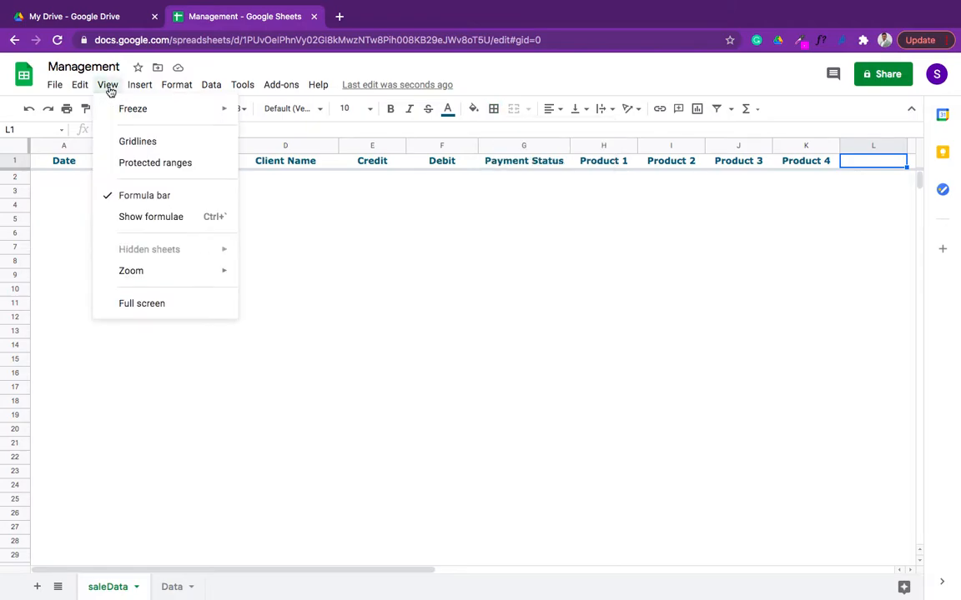
click(151, 146)
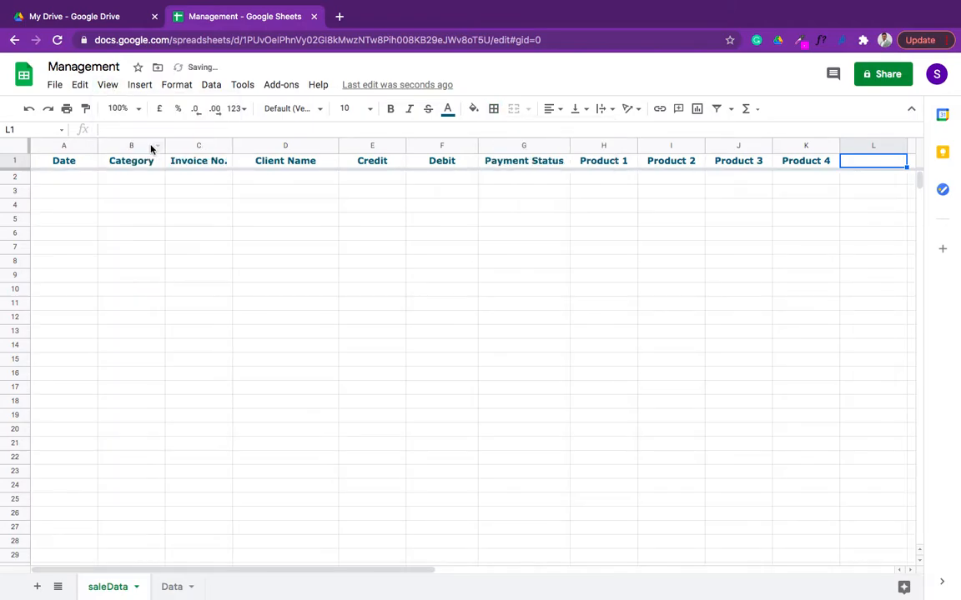
Step: Hide the formula bar above the sheet and restore it
click(109, 86)
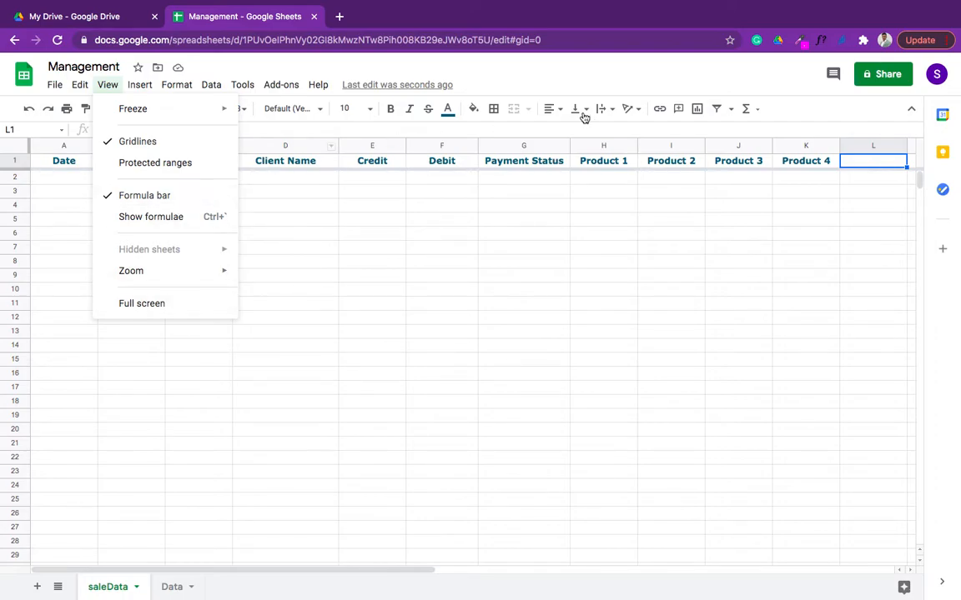
click(140, 199)
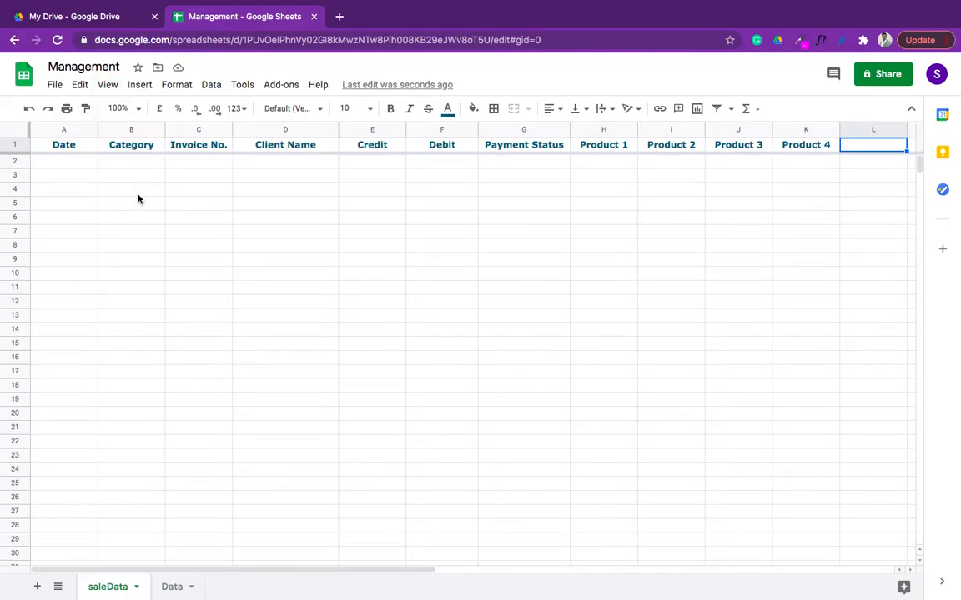
click(101, 86)
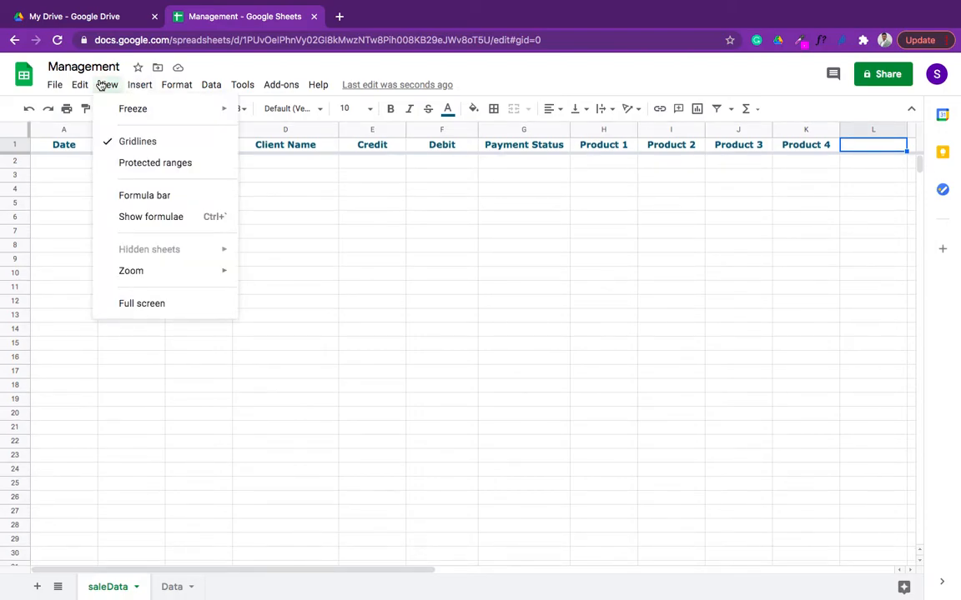
click(135, 195)
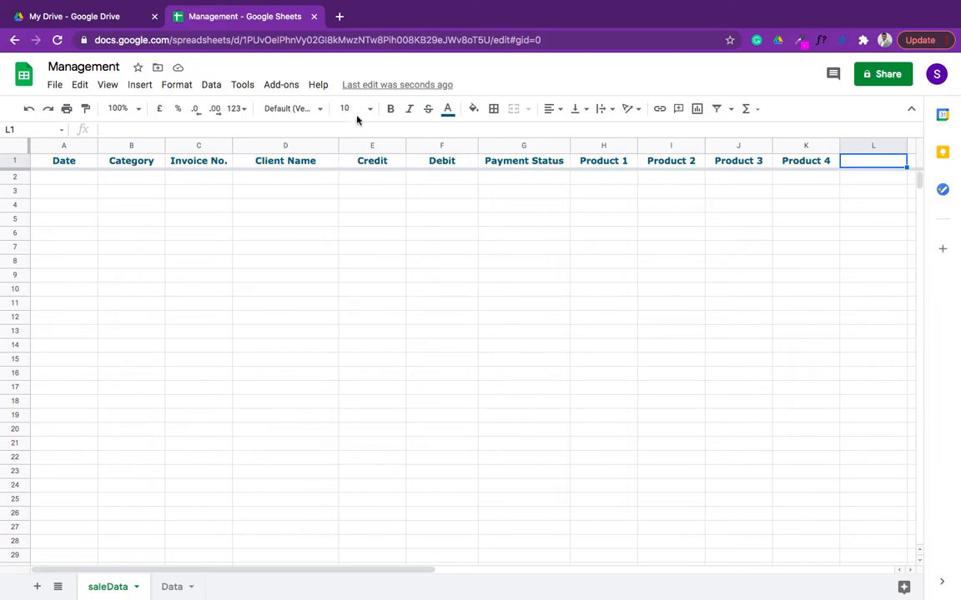
click(109, 87)
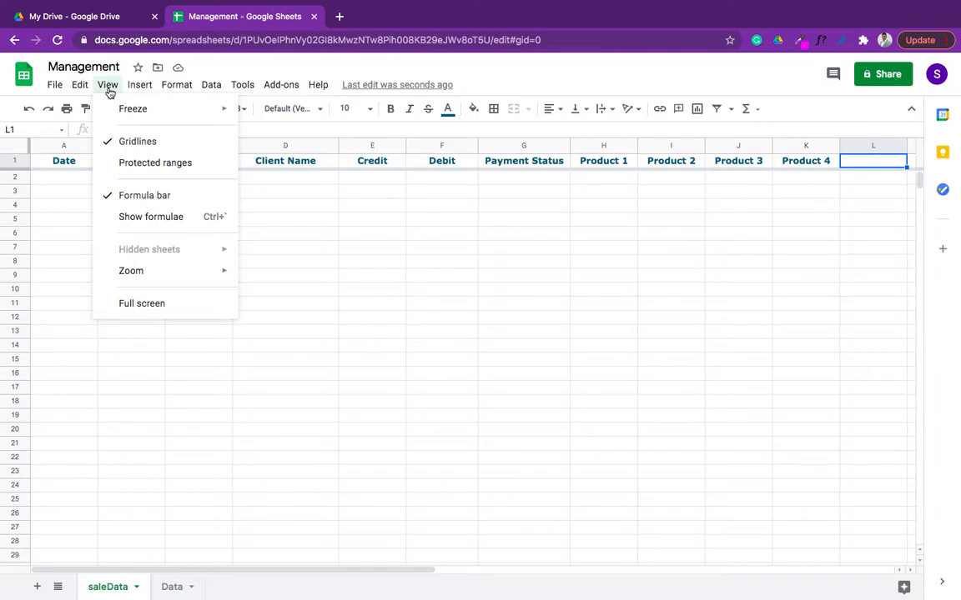
mouse_move(139, 90)
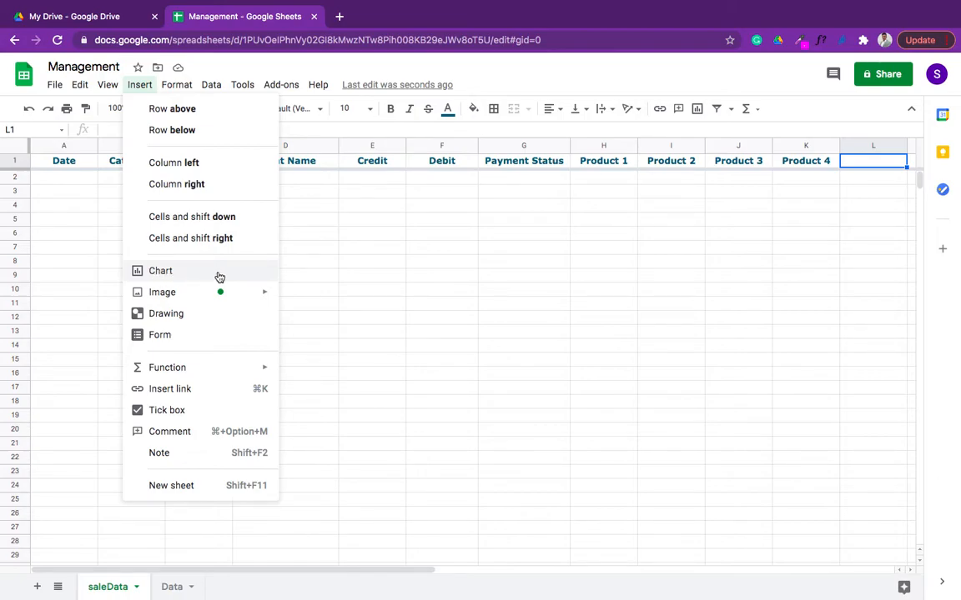
mouse_move(167, 301)
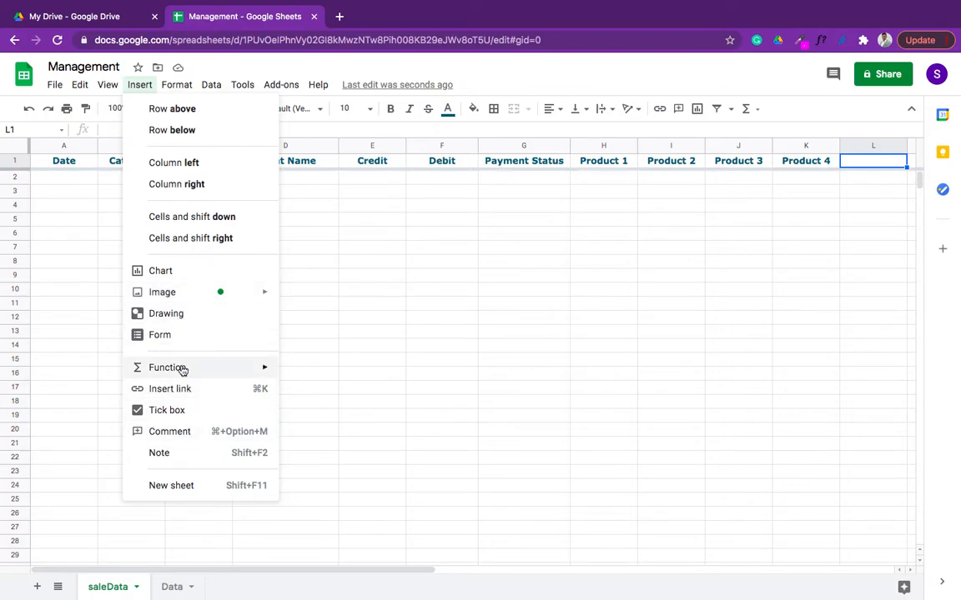
mouse_move(198, 370)
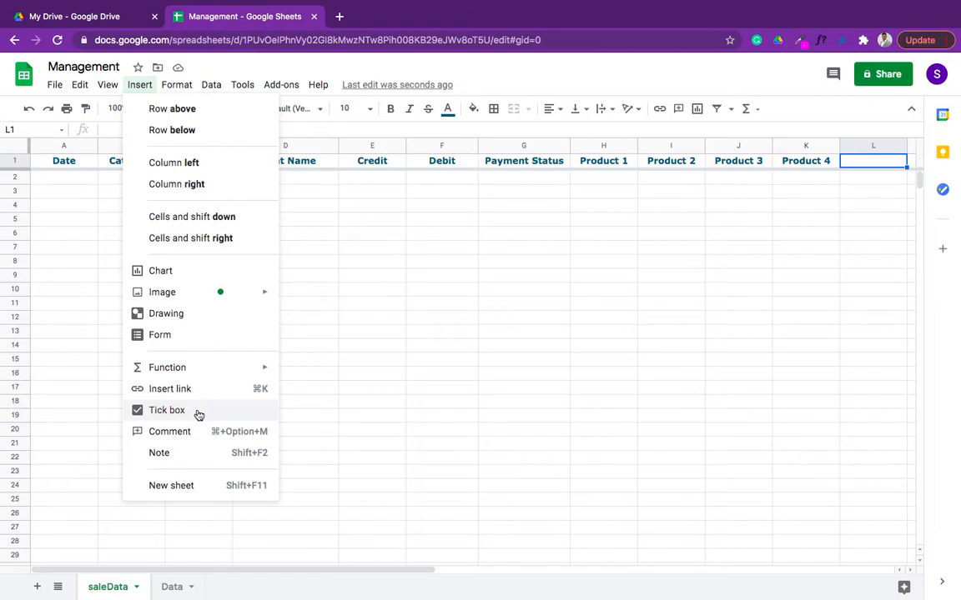
Step: Insert a tick box in cell B6 and toggle it on and off to compare its TRUE and FALSE values
click(177, 85)
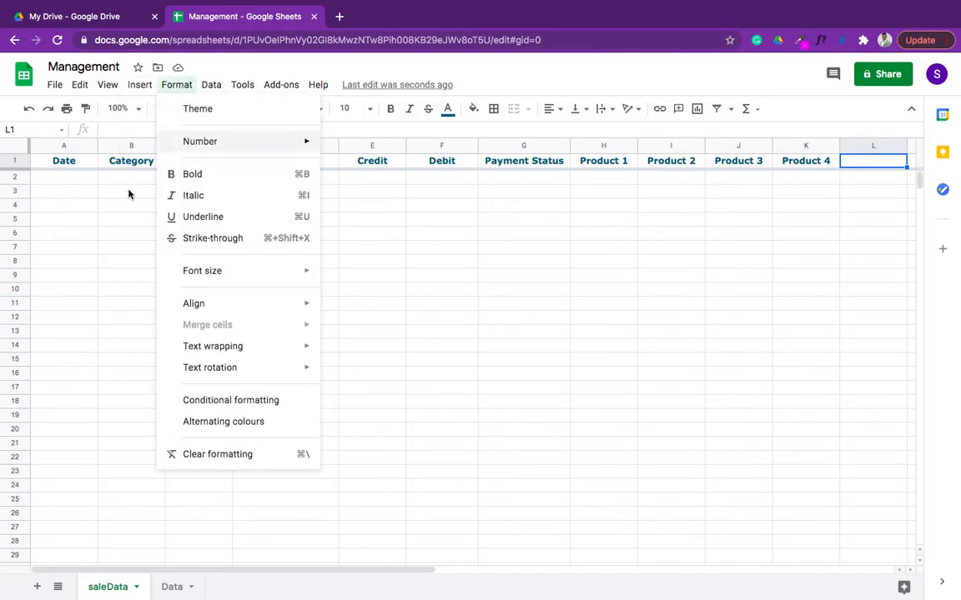
click(112, 236)
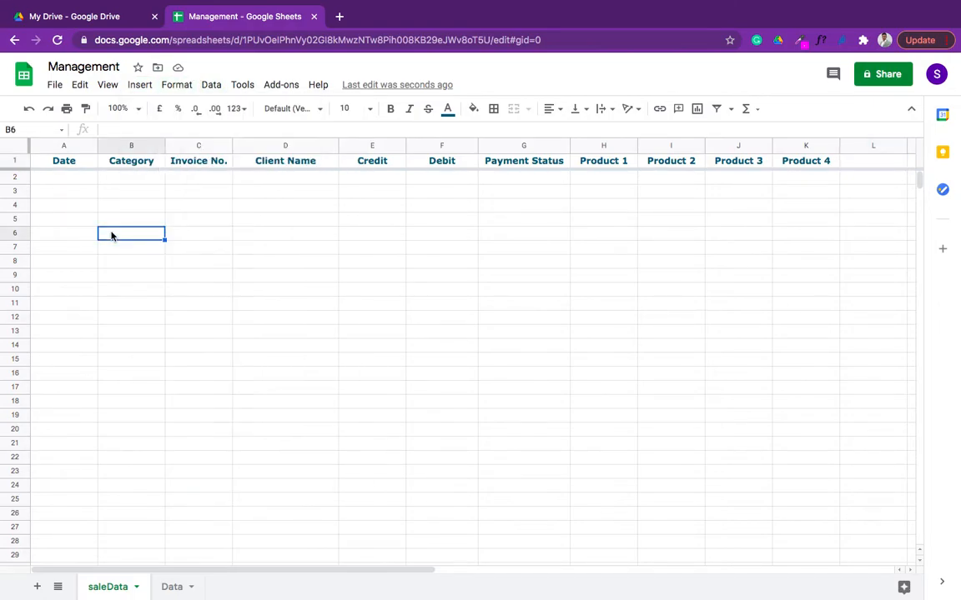
click(140, 85)
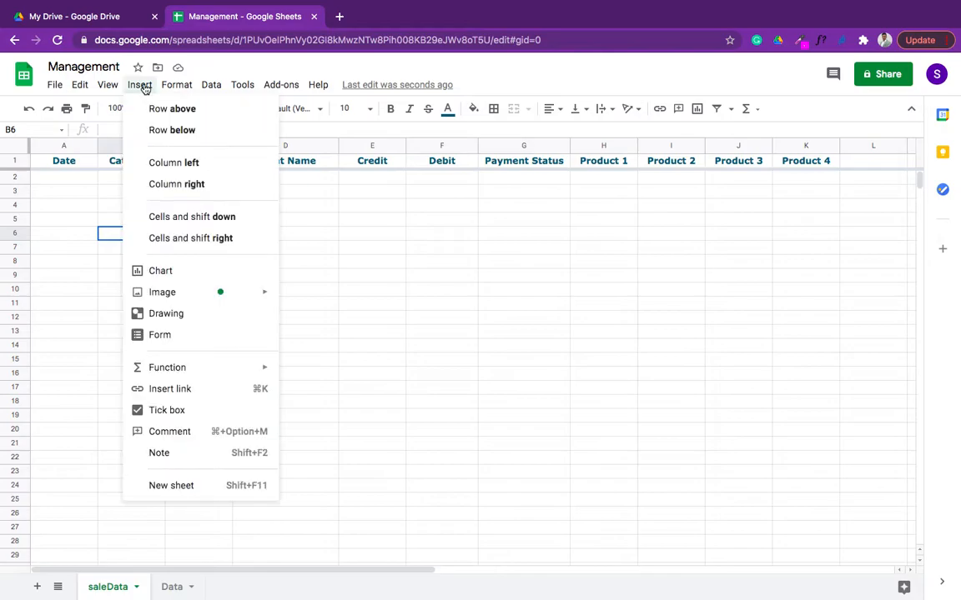
click(167, 411)
click(132, 234)
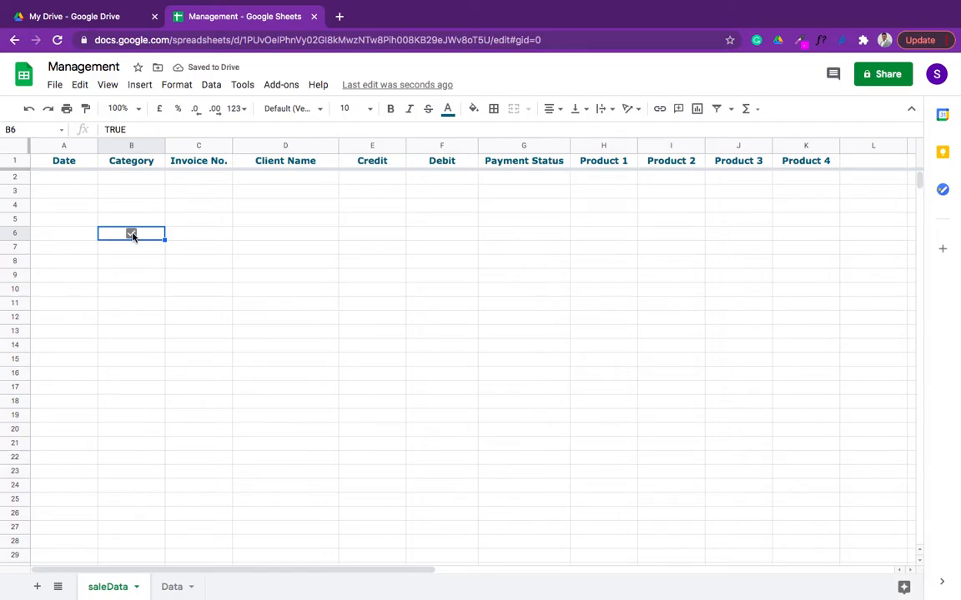
click(131, 234)
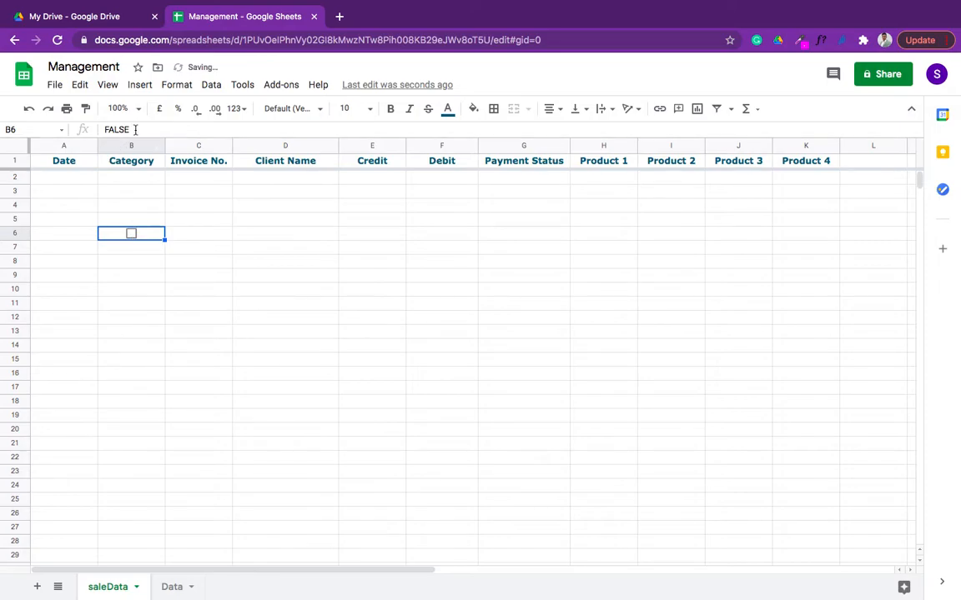
click(130, 236)
click(131, 232)
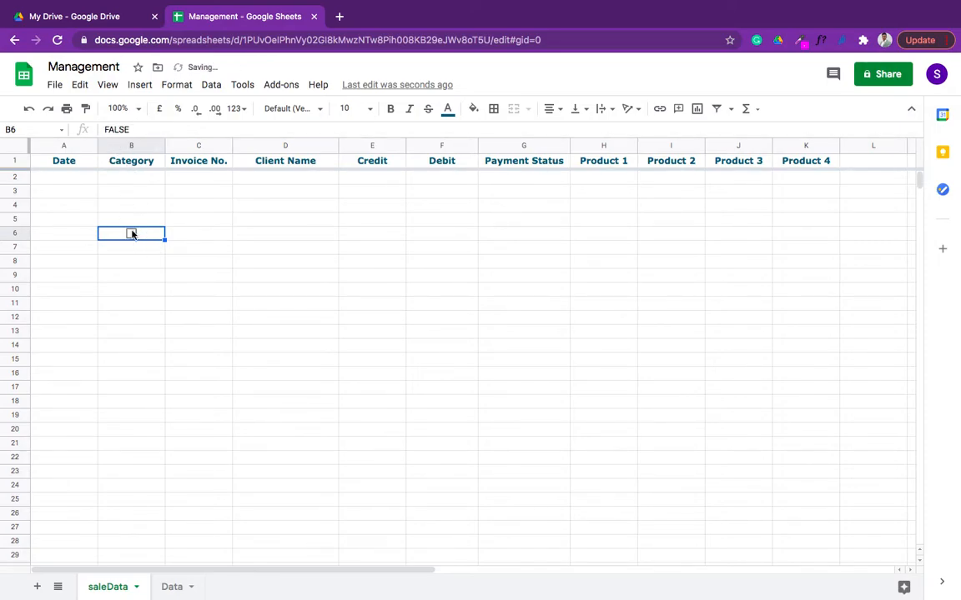
Step: Enter the label "Note:" in cell B5 above the tick box
click(181, 238)
click(150, 219)
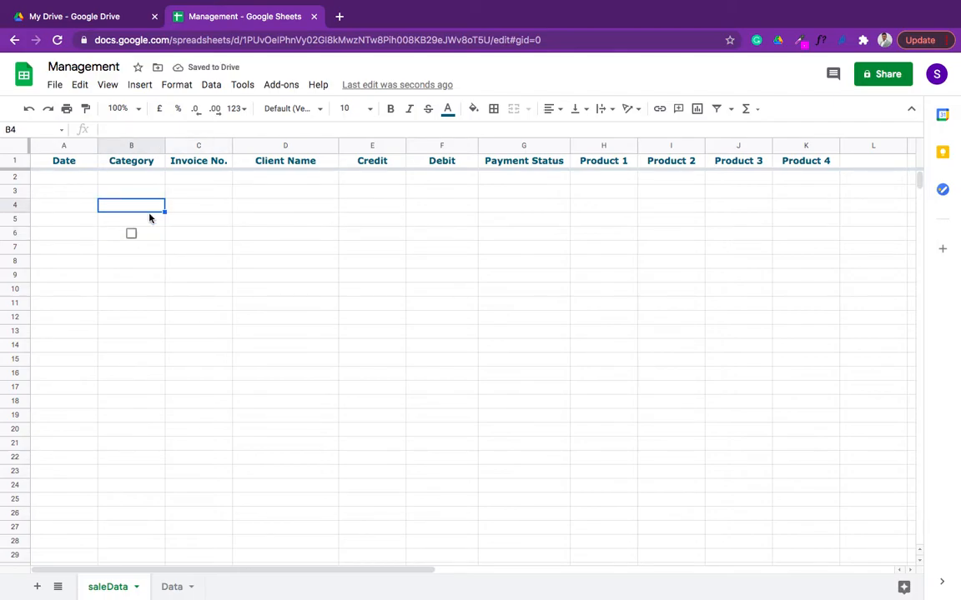
text(Note)
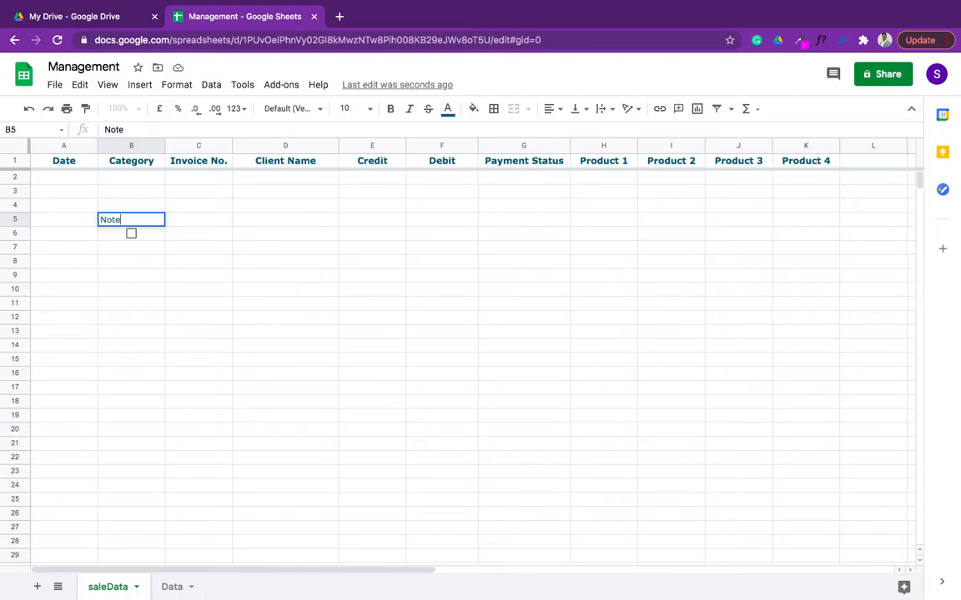
text(:)
key(Return)
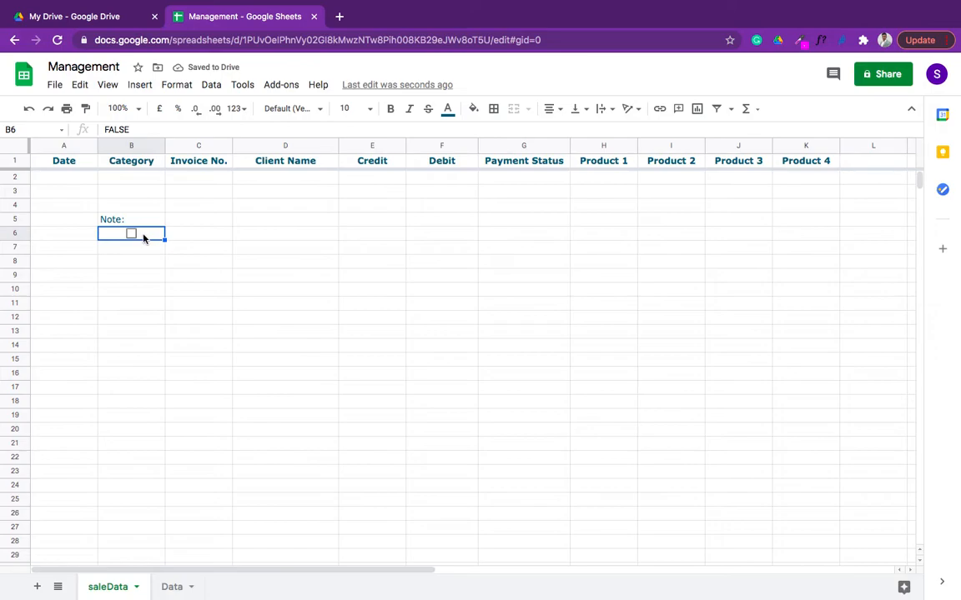
Step: Enter the note "Meeting at 2Pm" in cell C6 beside the tick box
click(188, 234)
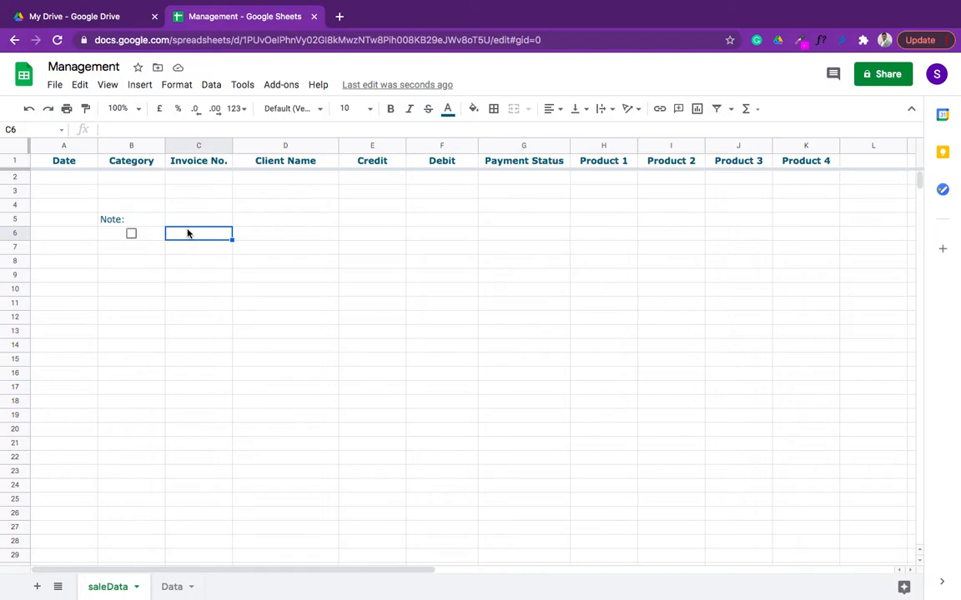
text(Break)
key(BackSpace)
key(BackSpace)
key(BackSpace)
key(BackSpace)
key(BackSpace)
text(Meeting at)
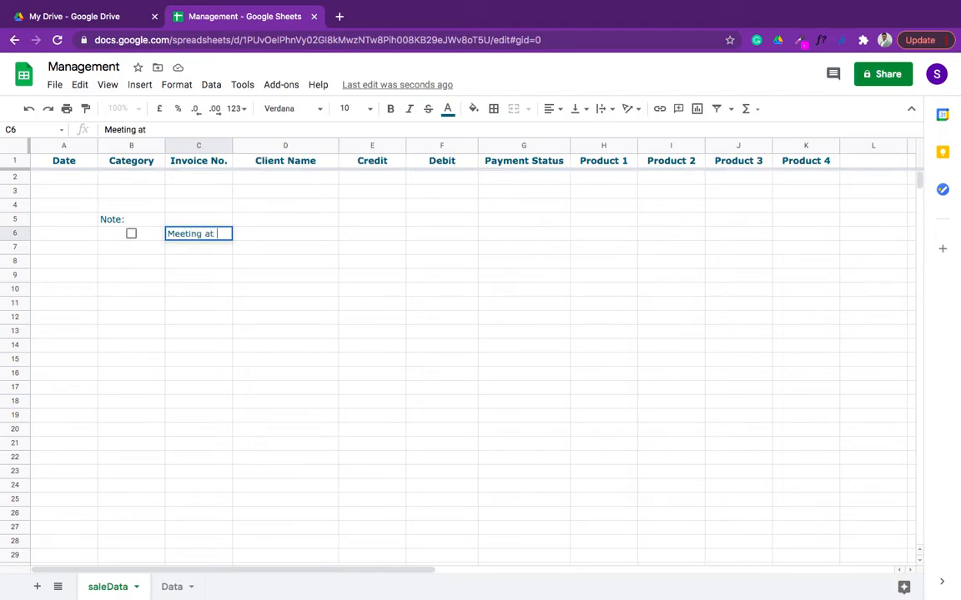
text( 2Pm)
key(Return)
Step: Start a conditional format rule for cell C6 and add strikethrough to its formatting style
key(Up)
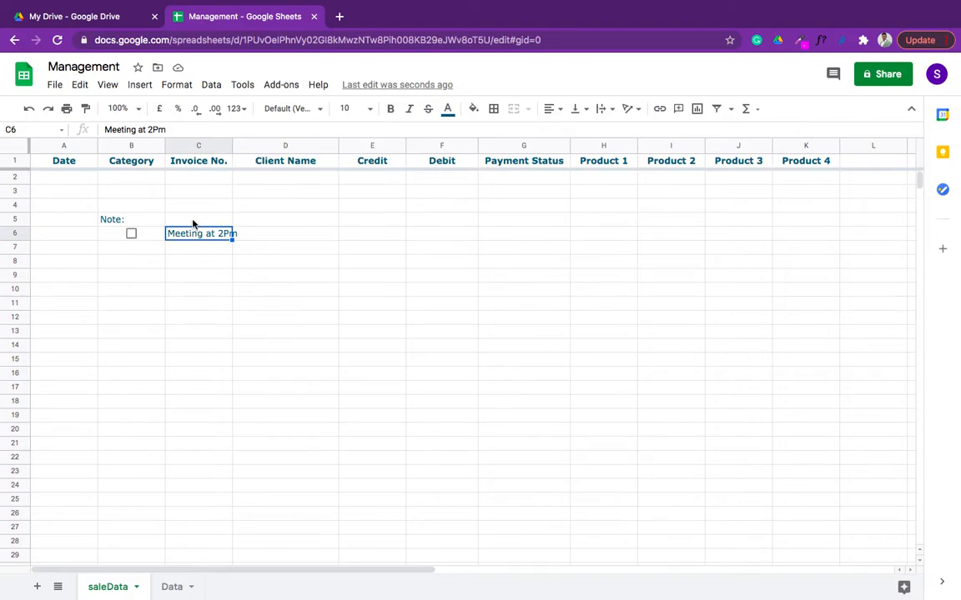
click(174, 86)
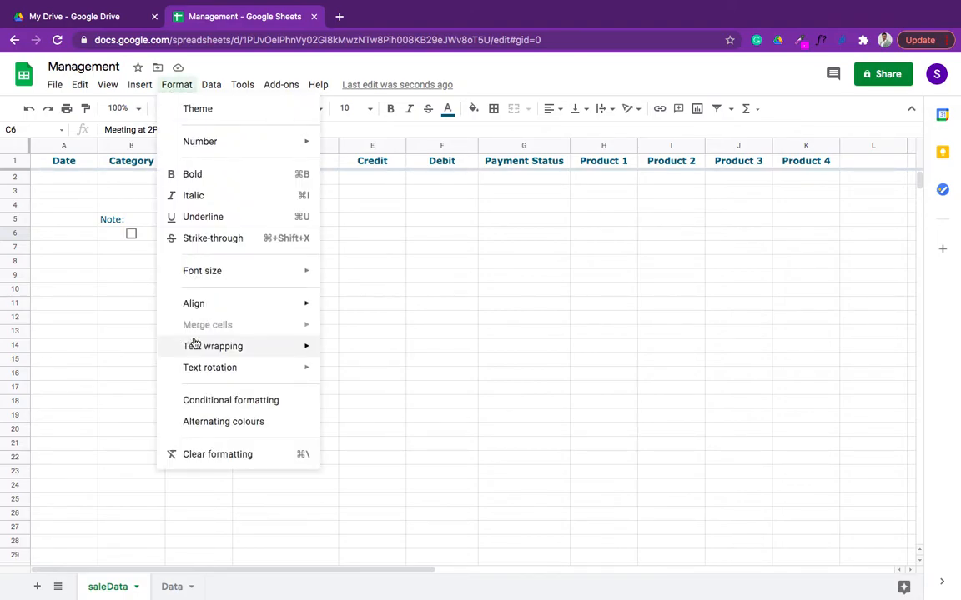
click(269, 404)
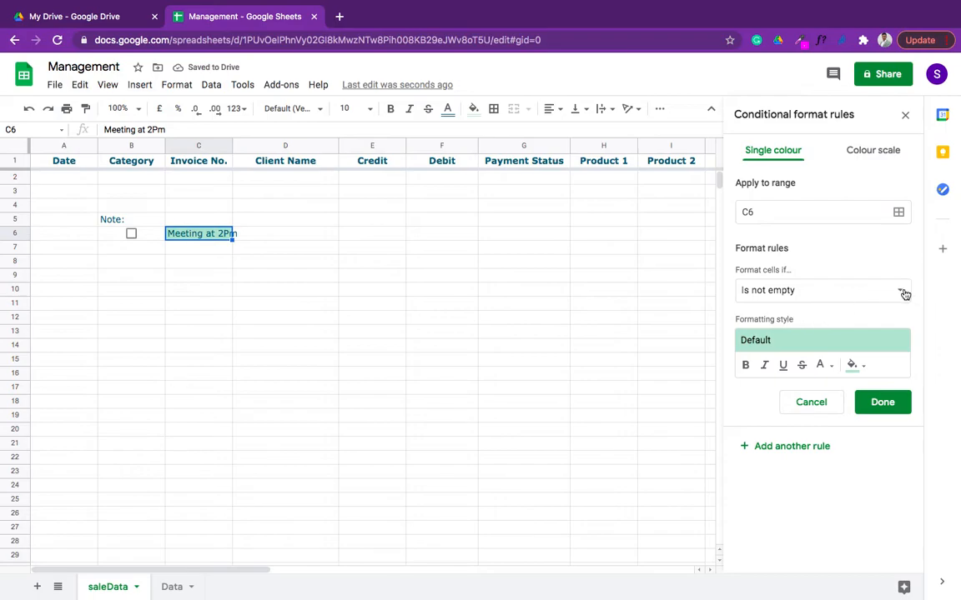
click(802, 367)
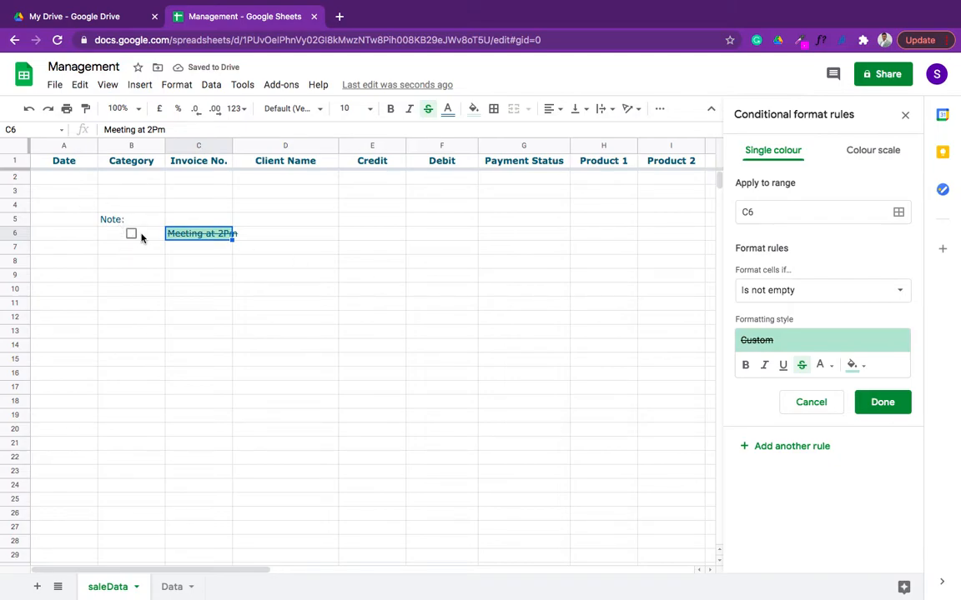
Step: Set the C6 rule's condition to the custom formula =B6=True and save the rule
click(901, 297)
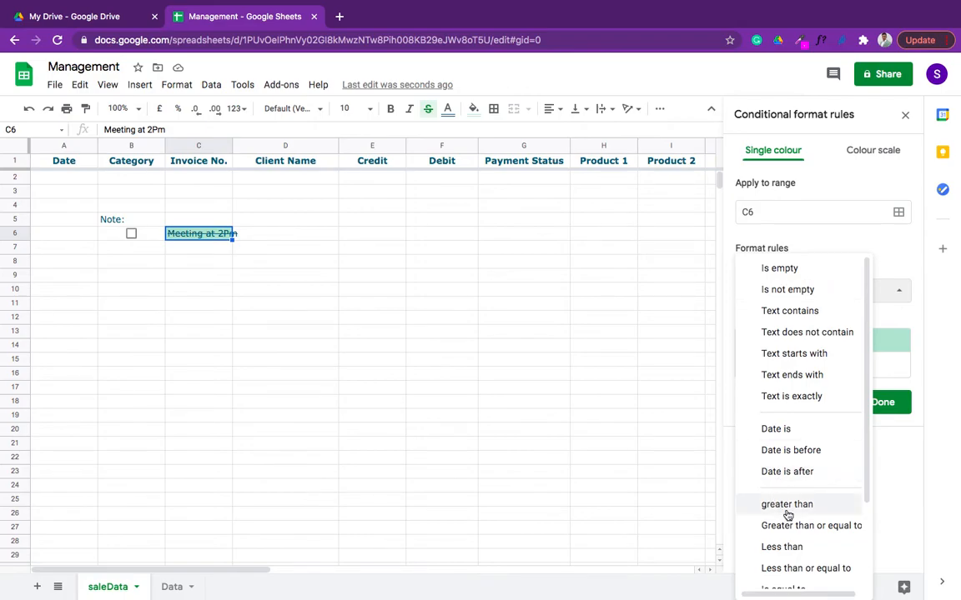
scroll(787, 516, down, 2)
click(804, 574)
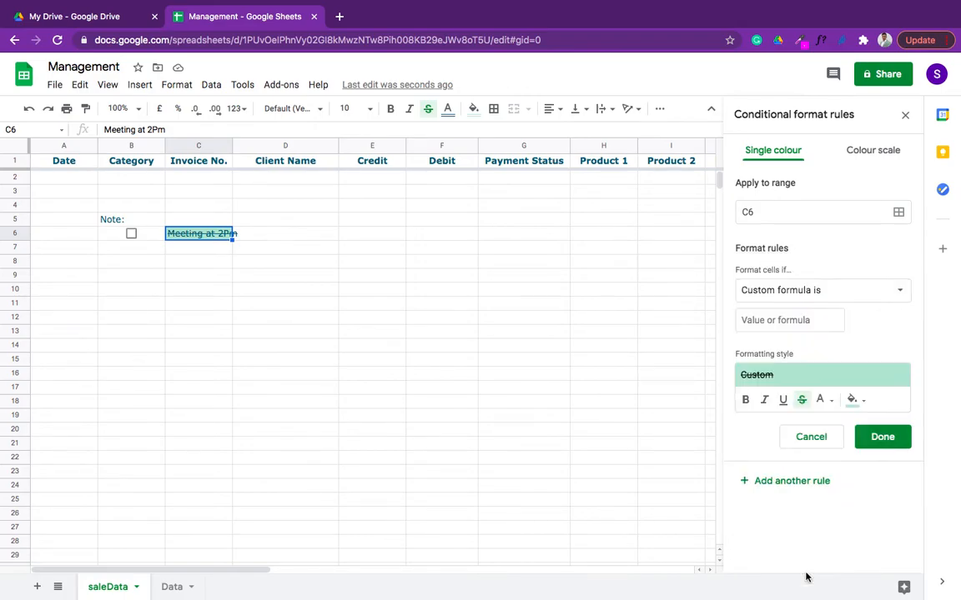
click(894, 285)
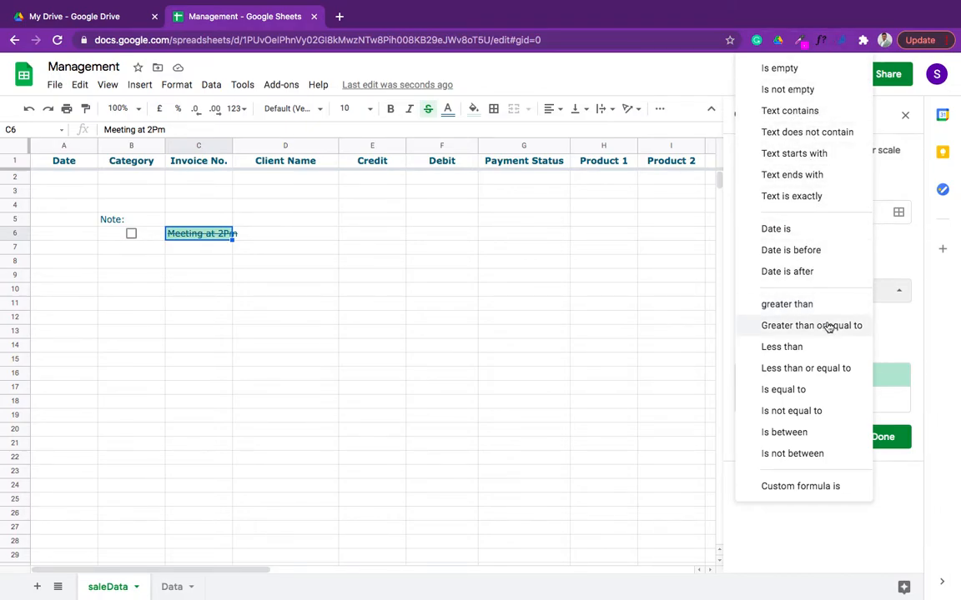
click(891, 332)
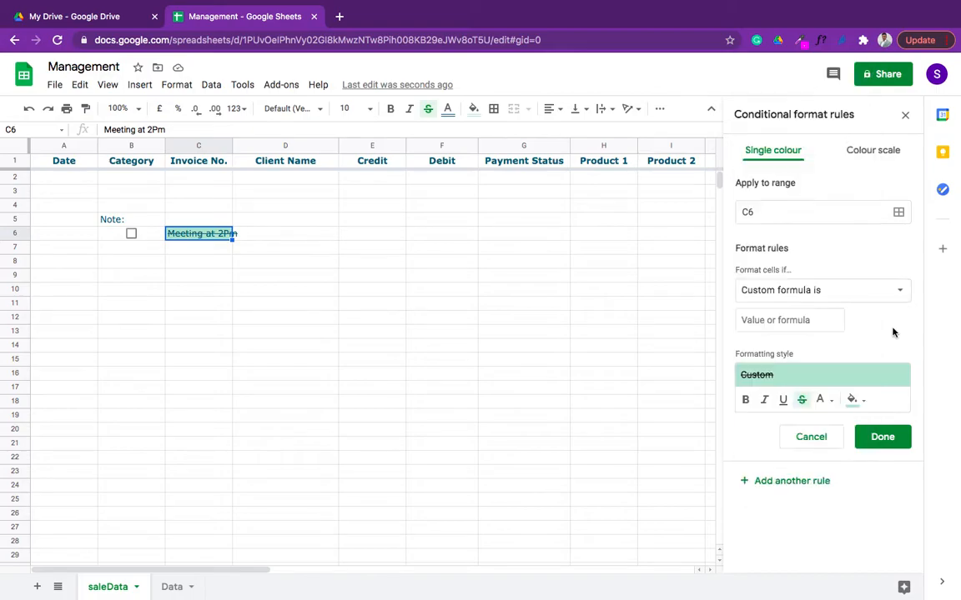
click(790, 323)
text(=)
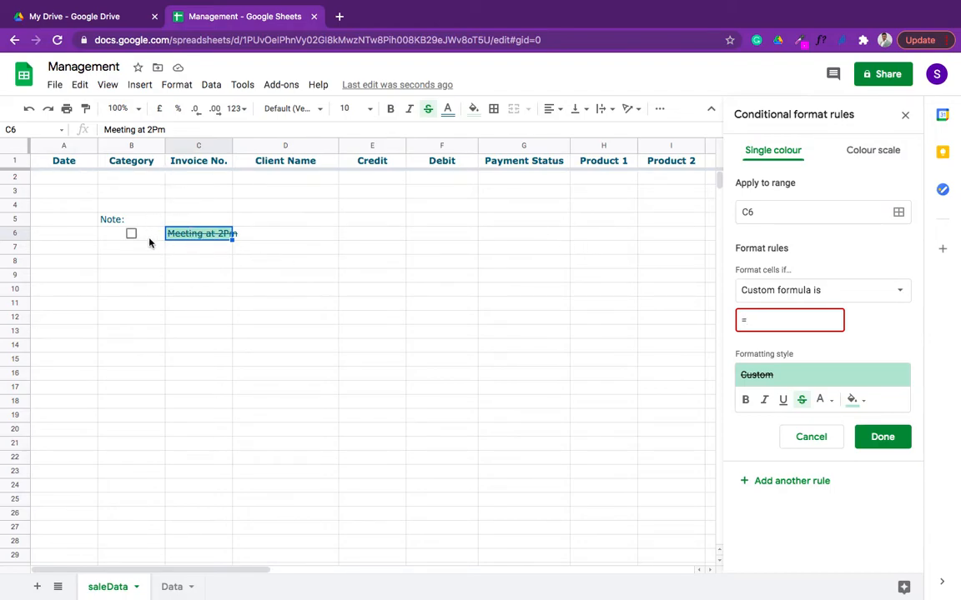
text(B6=True)
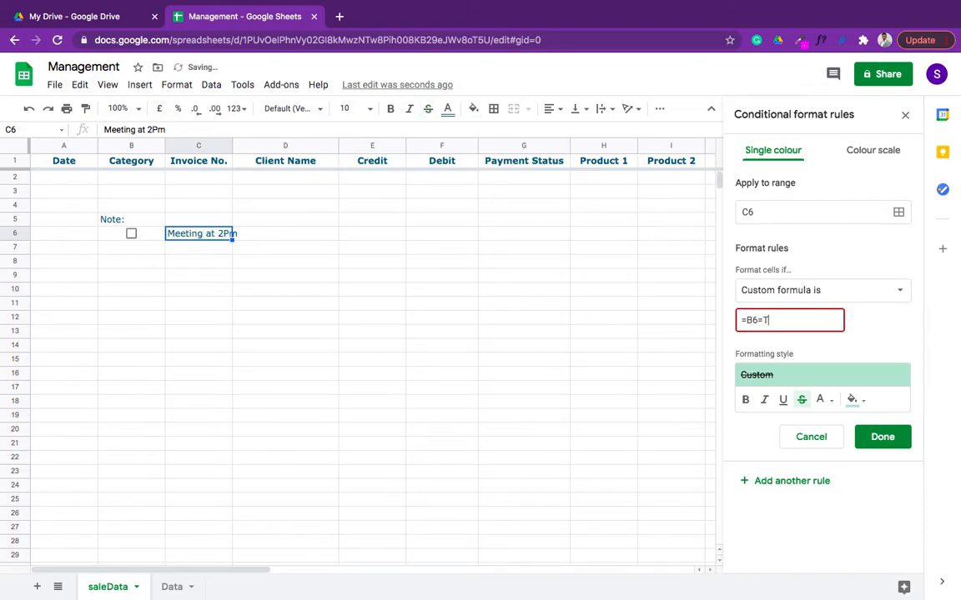
click(885, 445)
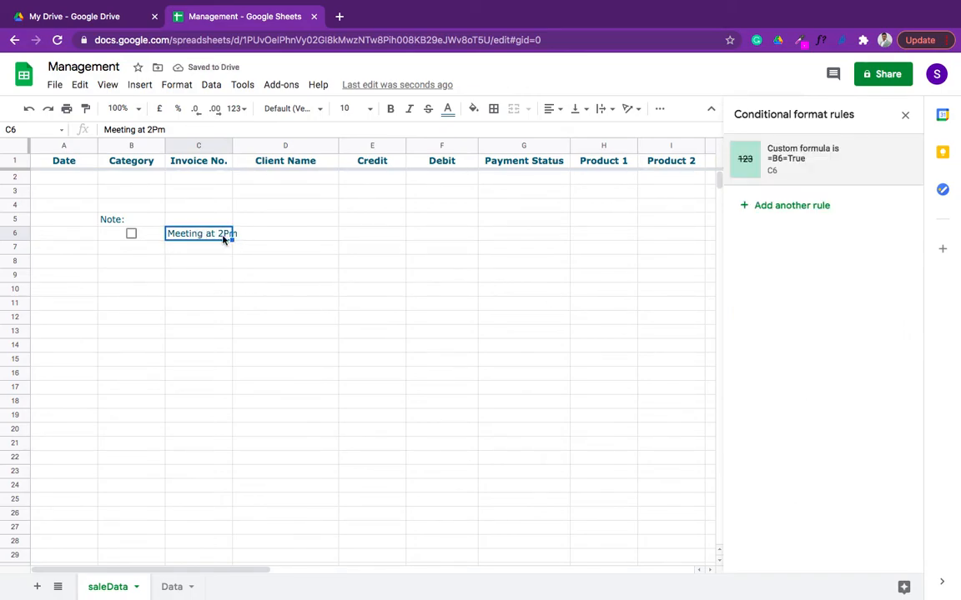
Step: Widen column C to fit the meeting note and test the conditional formatting by ticking and unticking the box in B6
drag(236, 145, 262, 145)
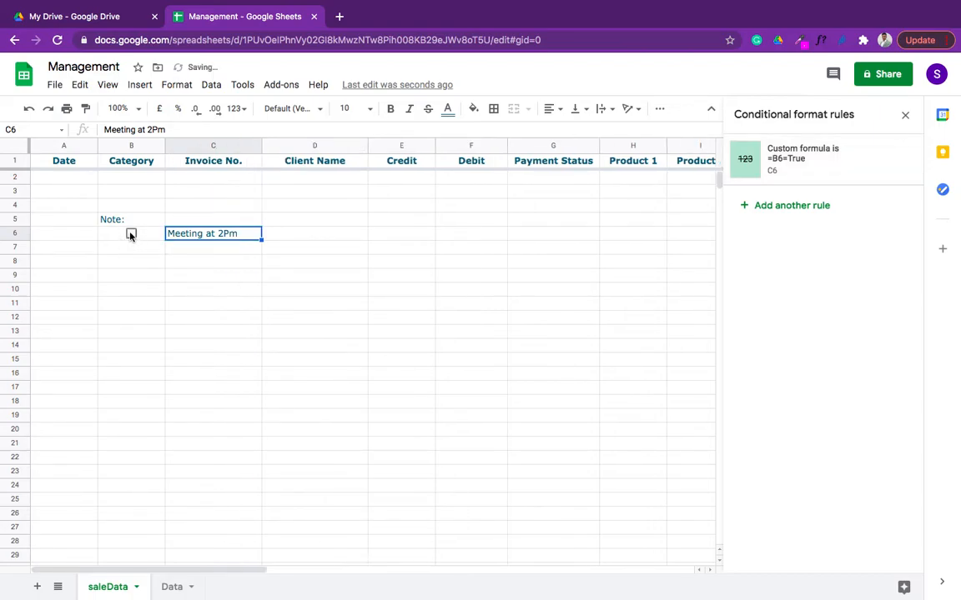
click(131, 234)
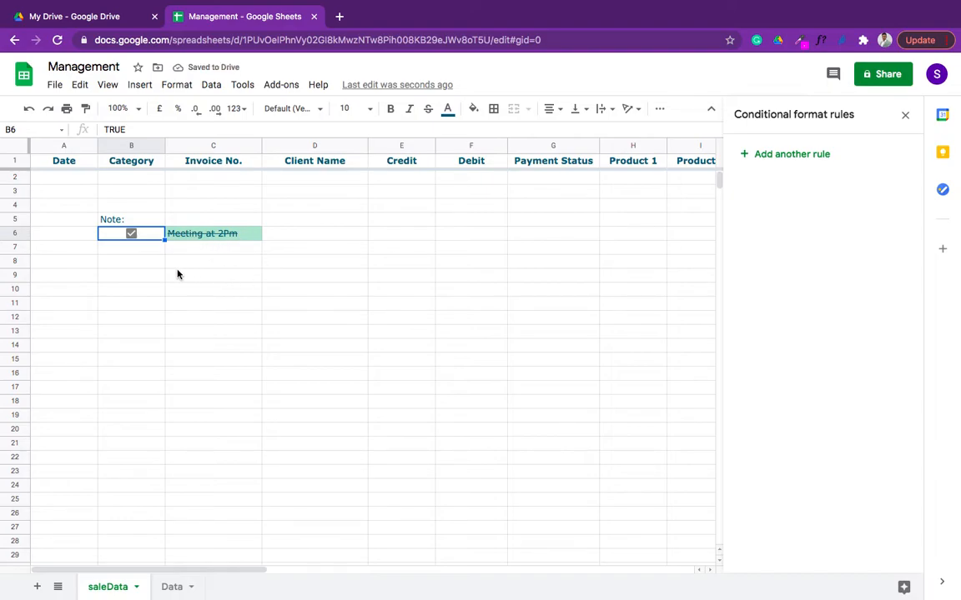
click(131, 233)
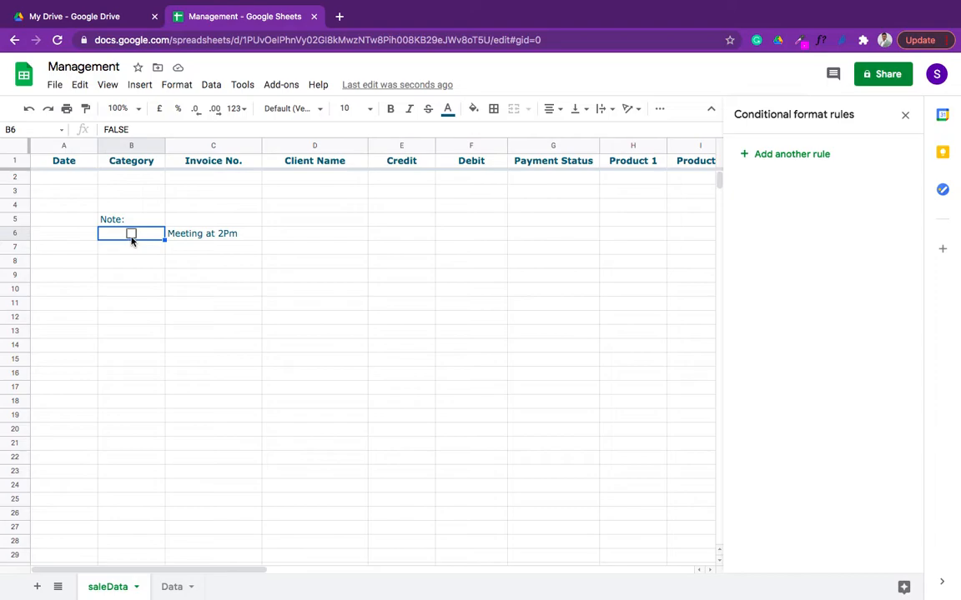
click(131, 238)
click(131, 238)
Step: Clear the note label, tick box and meeting text from B5:C6 and close the conditional format rules
click(97, 220)
key(Right)
key(shift+Down)
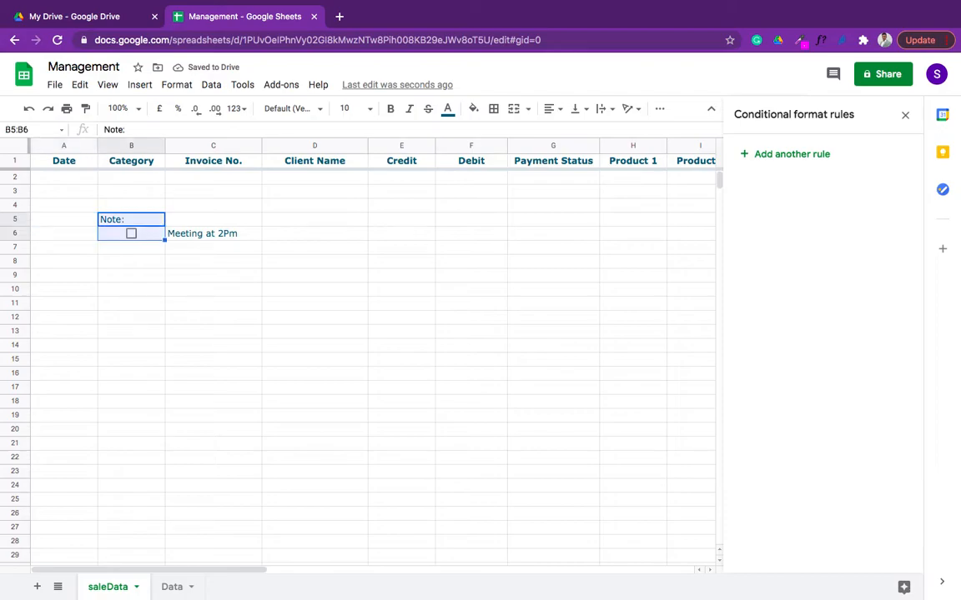
key(shift+Right)
key(Delete)
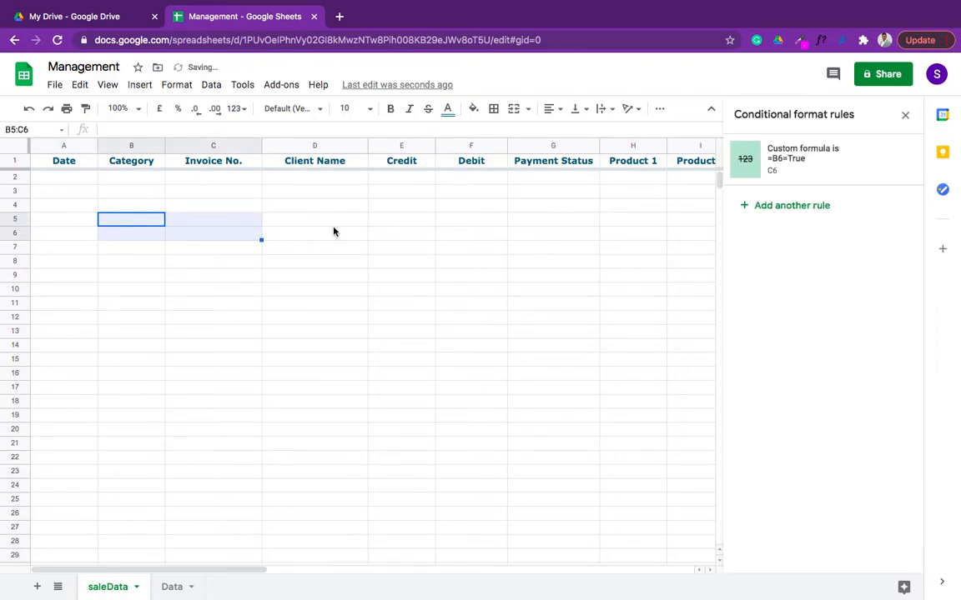
click(321, 220)
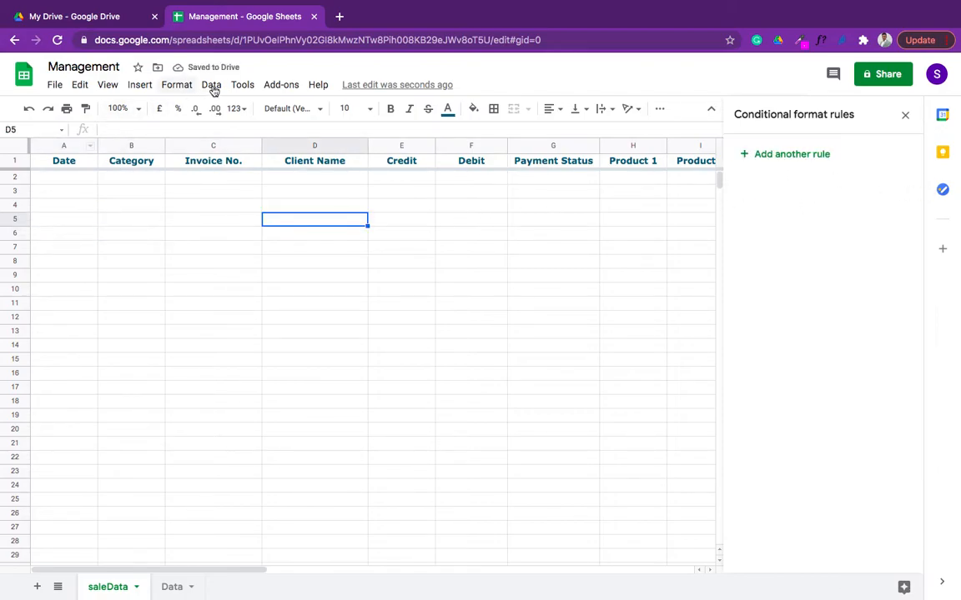
click(176, 85)
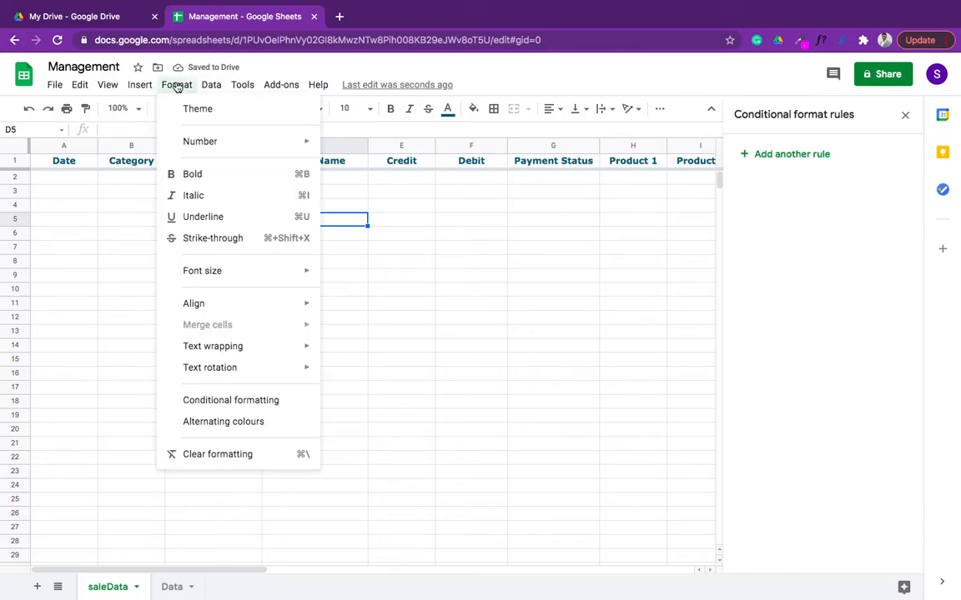
click(905, 115)
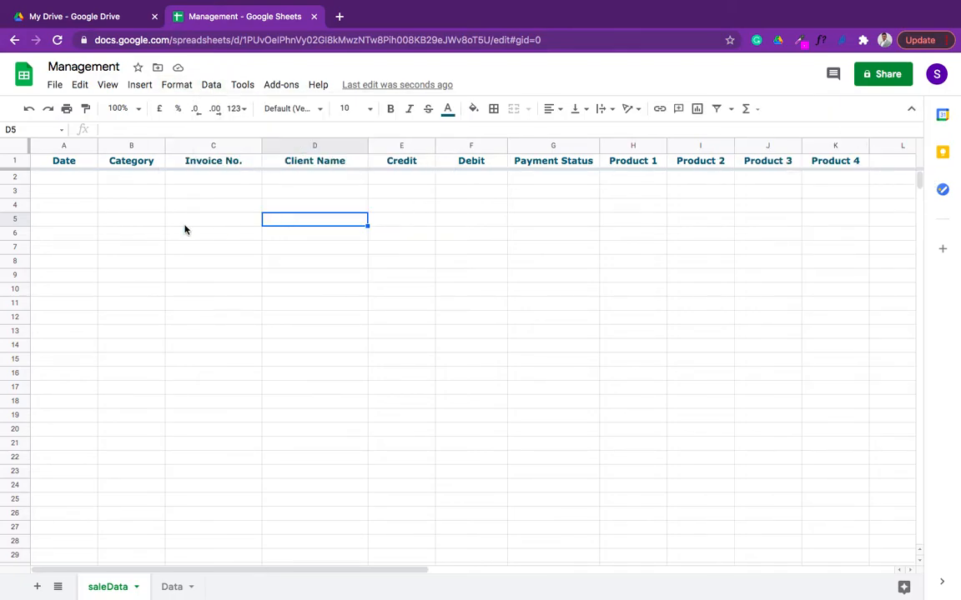
click(141, 85)
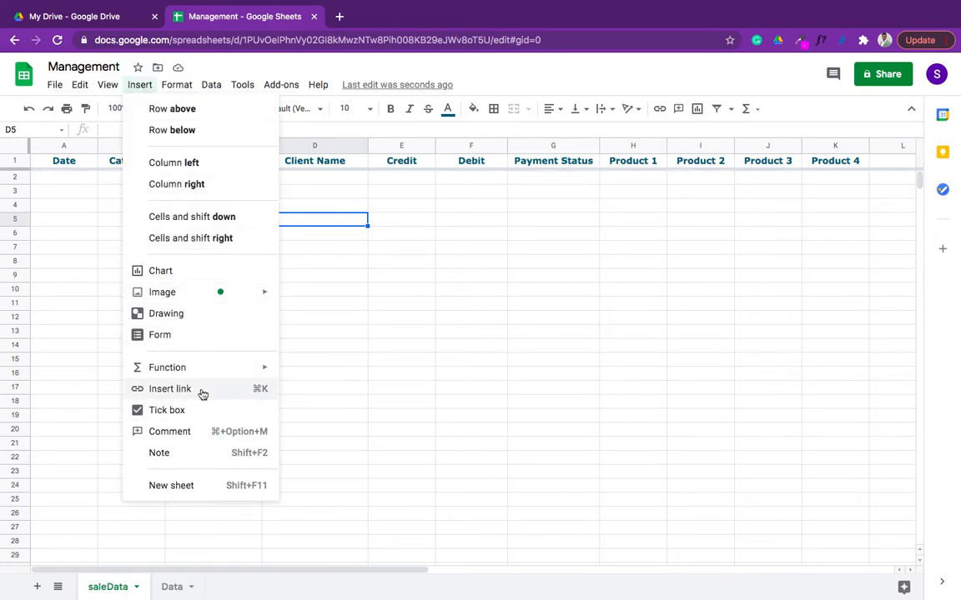
click(360, 296)
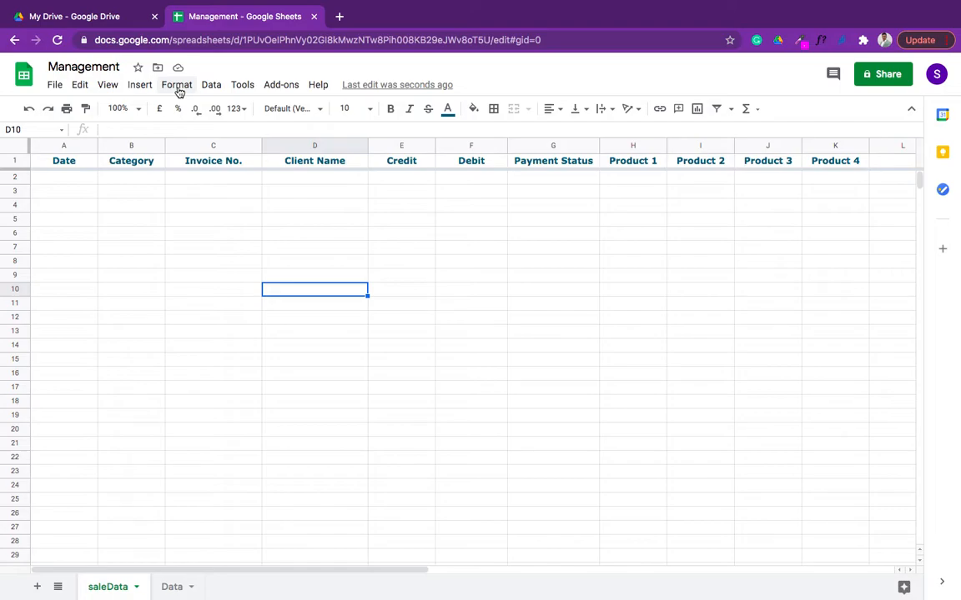
Step: Look through the number formats and the custom currencies options for cell D10, then close them without applying a format
click(177, 85)
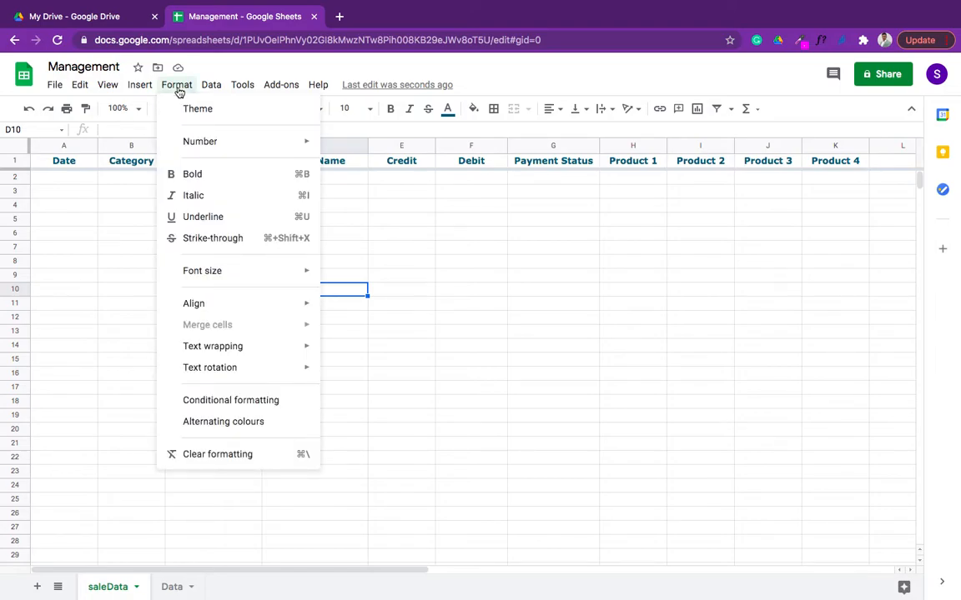
mouse_move(206, 143)
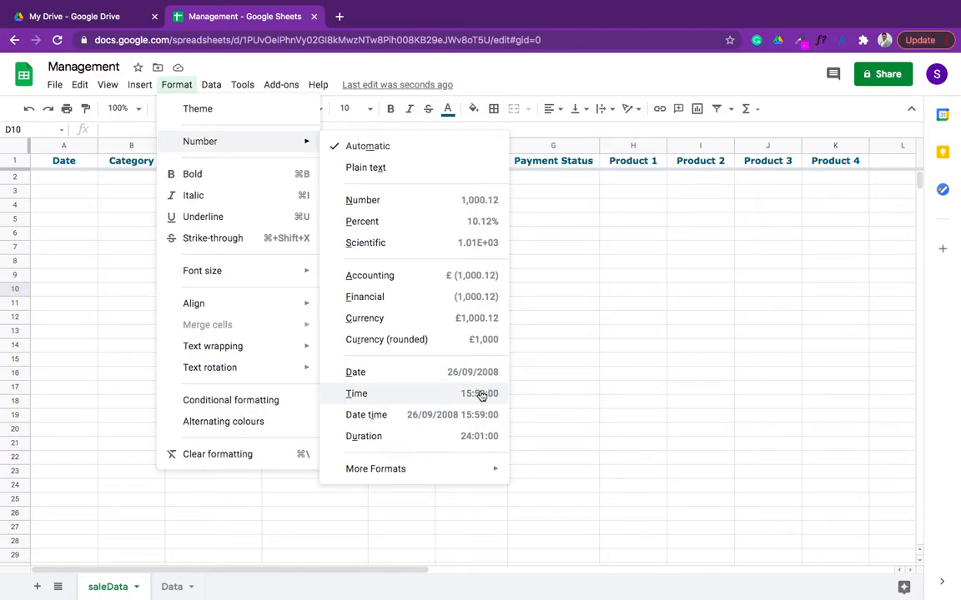
mouse_move(453, 477)
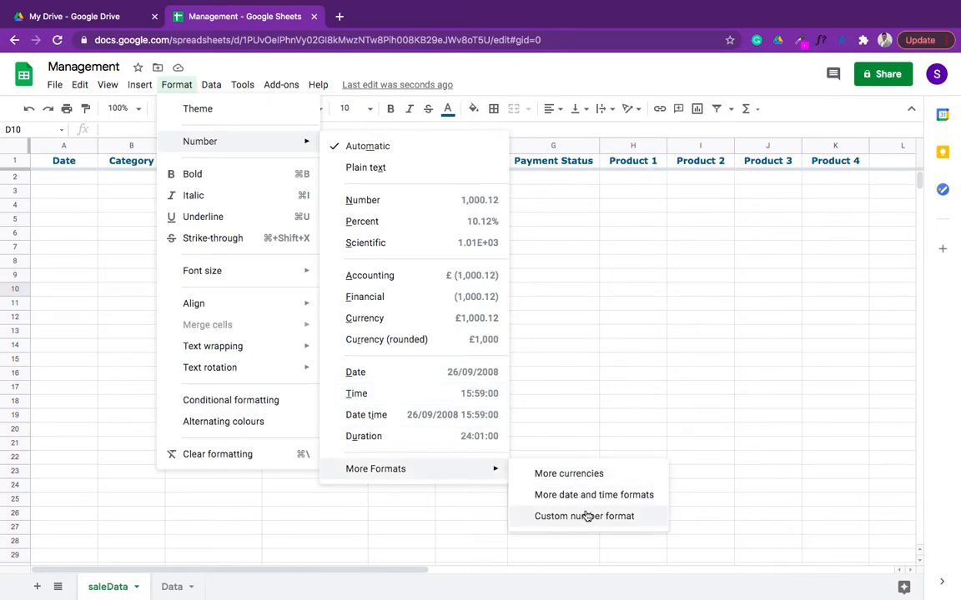
click(604, 477)
click(413, 204)
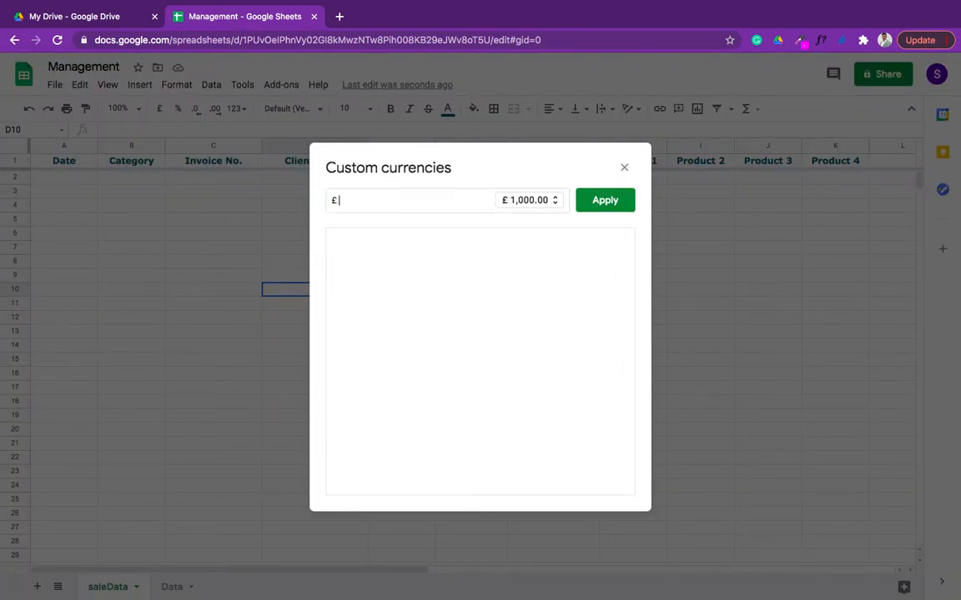
click(624, 169)
Step: View the conditional format rule options for cell D10 and close them without adding a rule
click(178, 85)
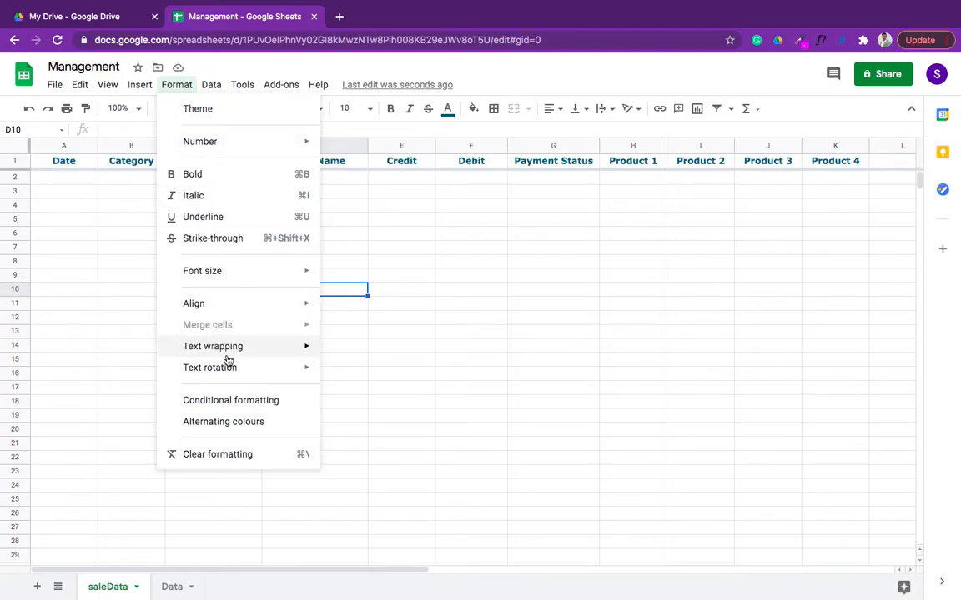
click(257, 404)
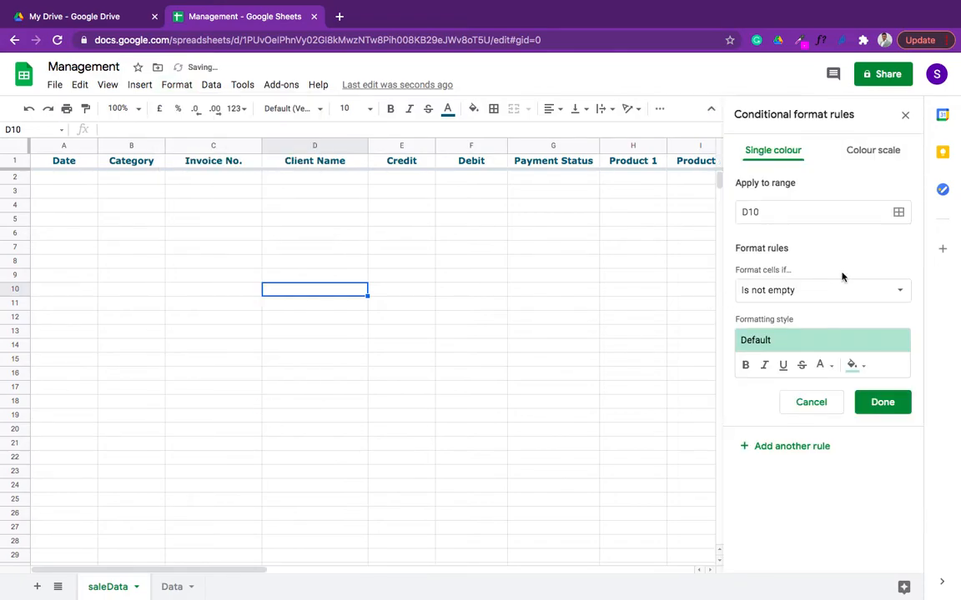
click(811, 402)
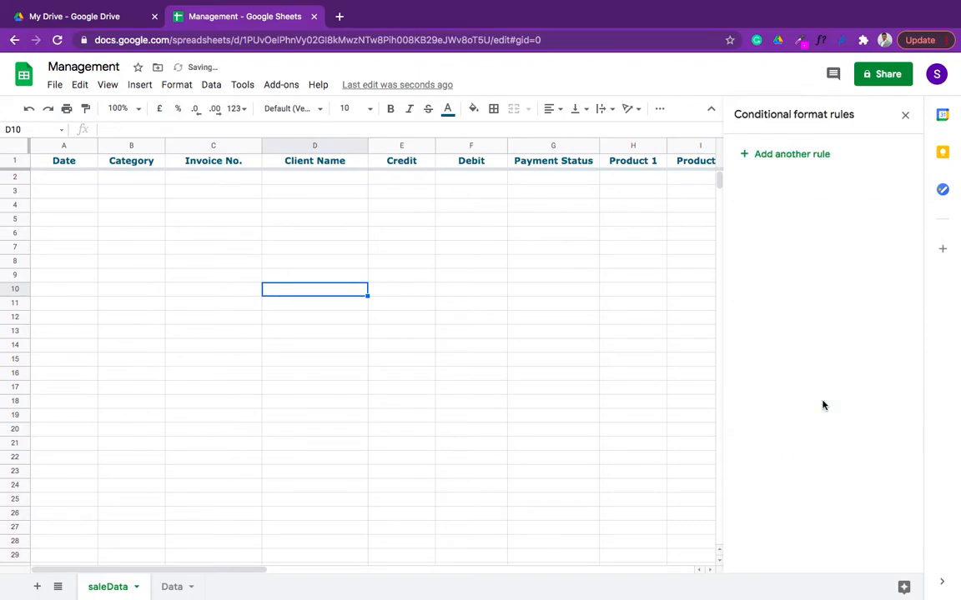
click(905, 116)
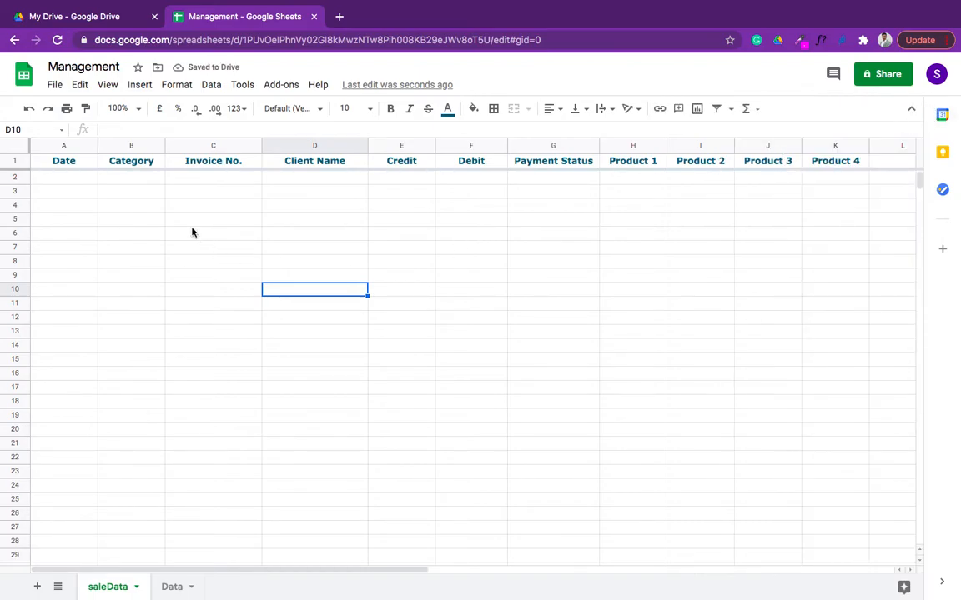
click(176, 86)
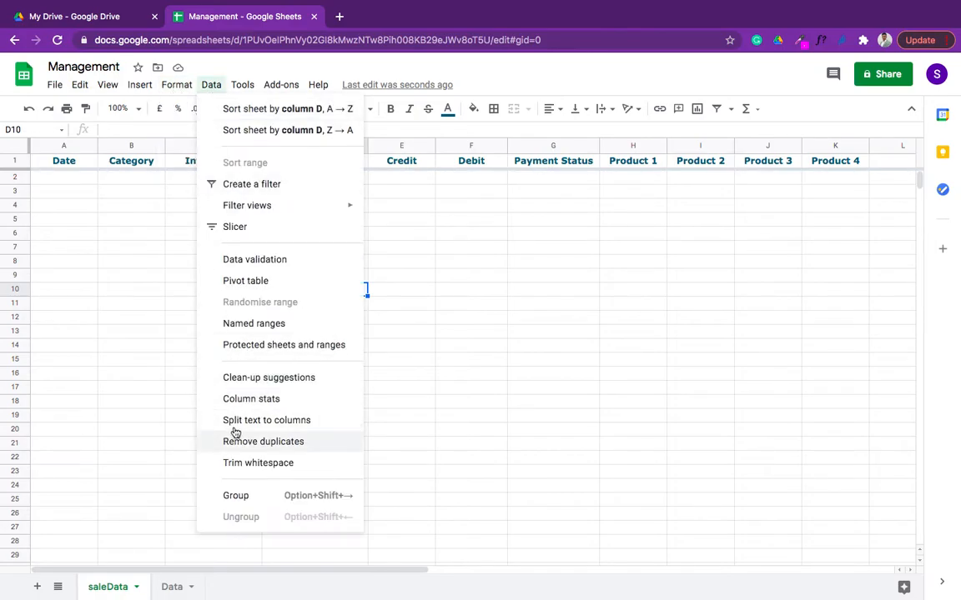
mouse_move(209, 87)
click(163, 250)
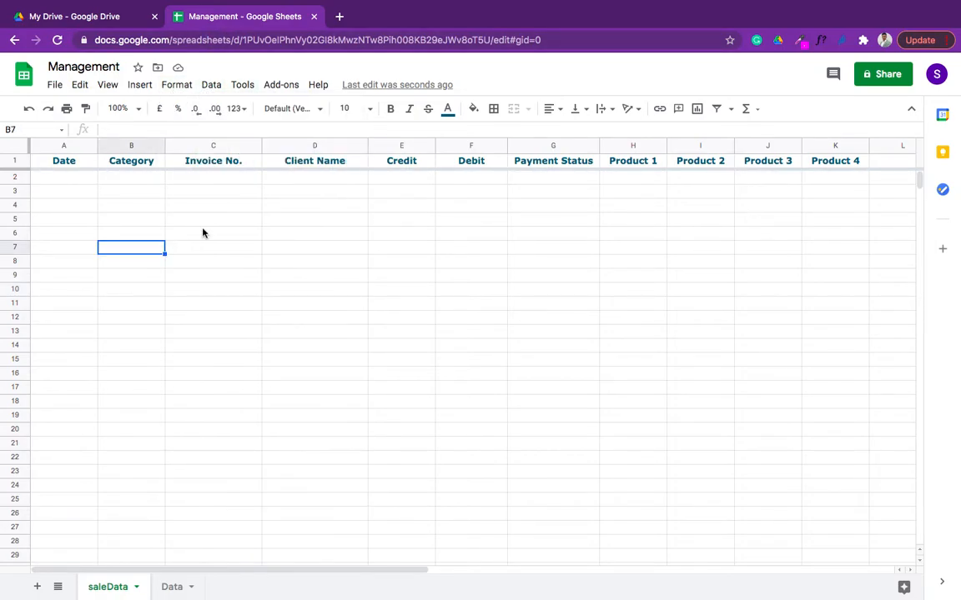
click(133, 218)
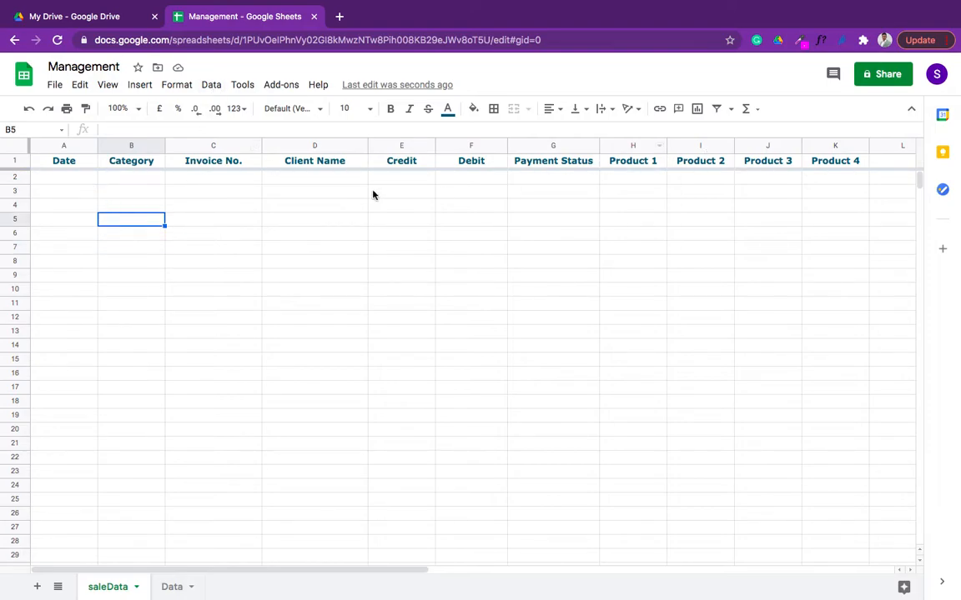
click(68, 162)
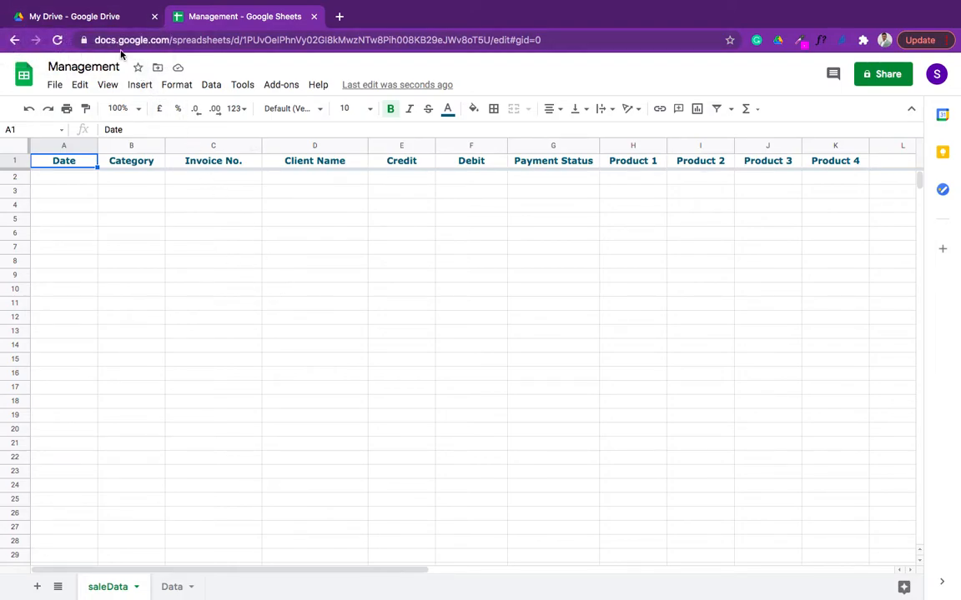
Step: Switch to My Drive in Google Drive and create a new blank Google Sheets spreadsheet
click(94, 20)
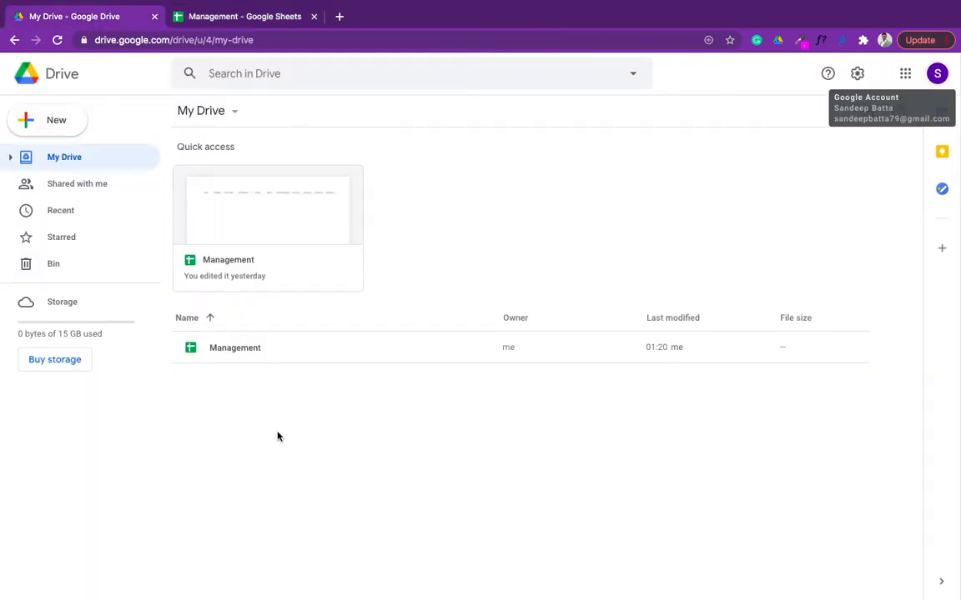
right_click(234, 384)
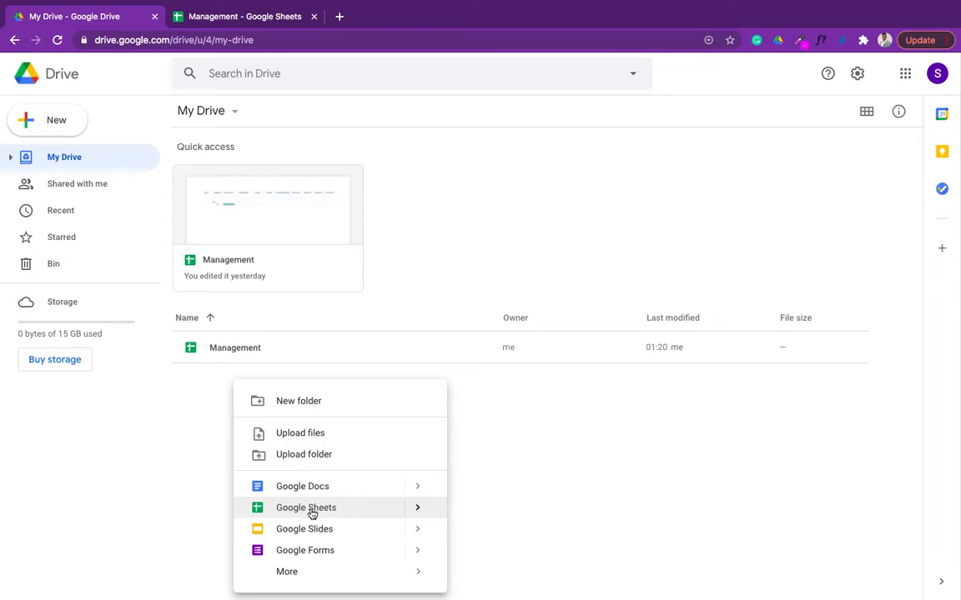
click(312, 513)
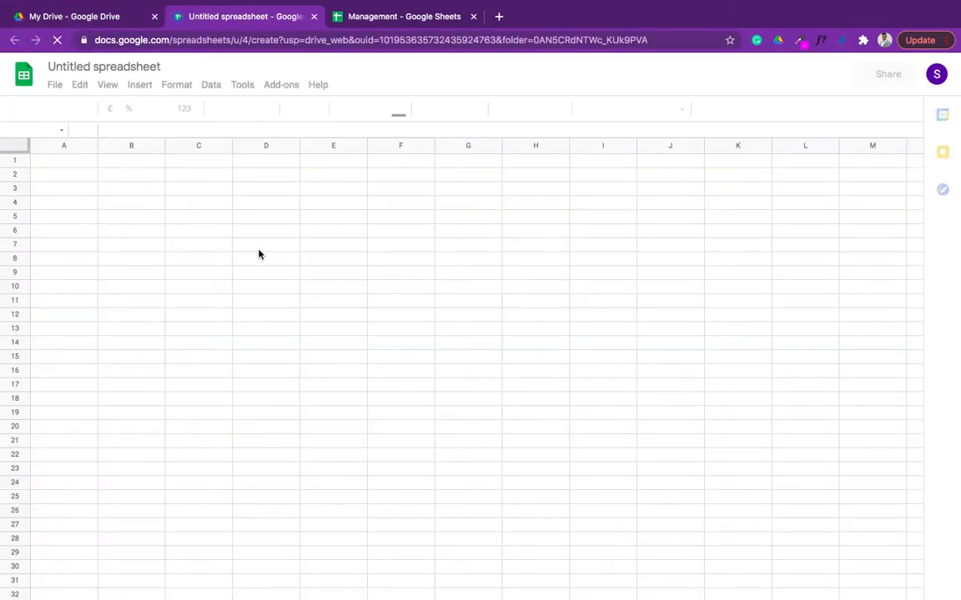
Step: Rename the new untitled spreadsheet as Staff
click(81, 71)
triple_click(125, 71)
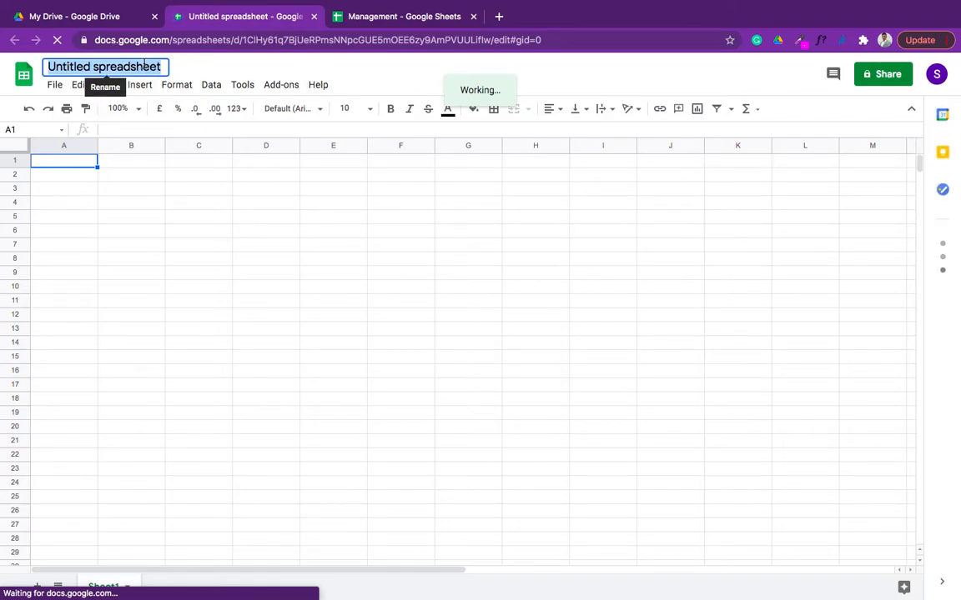
text(S)
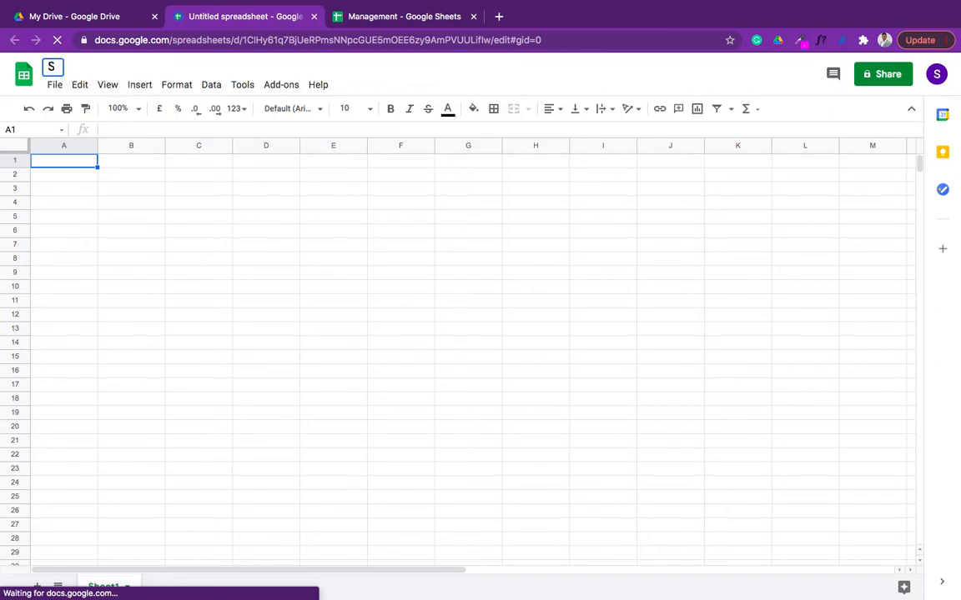
text(taff)
key(Return)
click(230, 191)
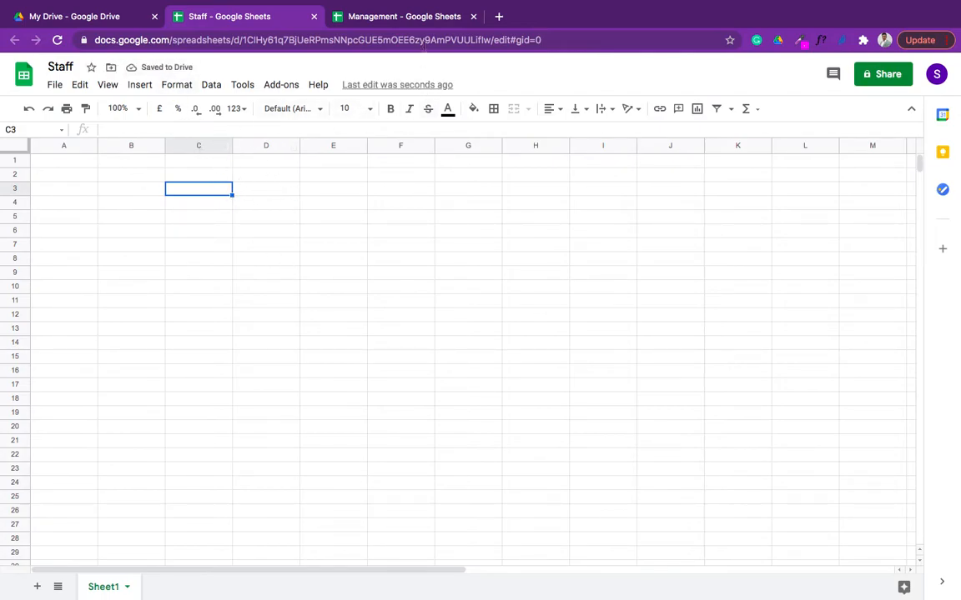
Step: Compare the Management and Staff spreadsheets, ending on the saleData sheet of Management
click(382, 17)
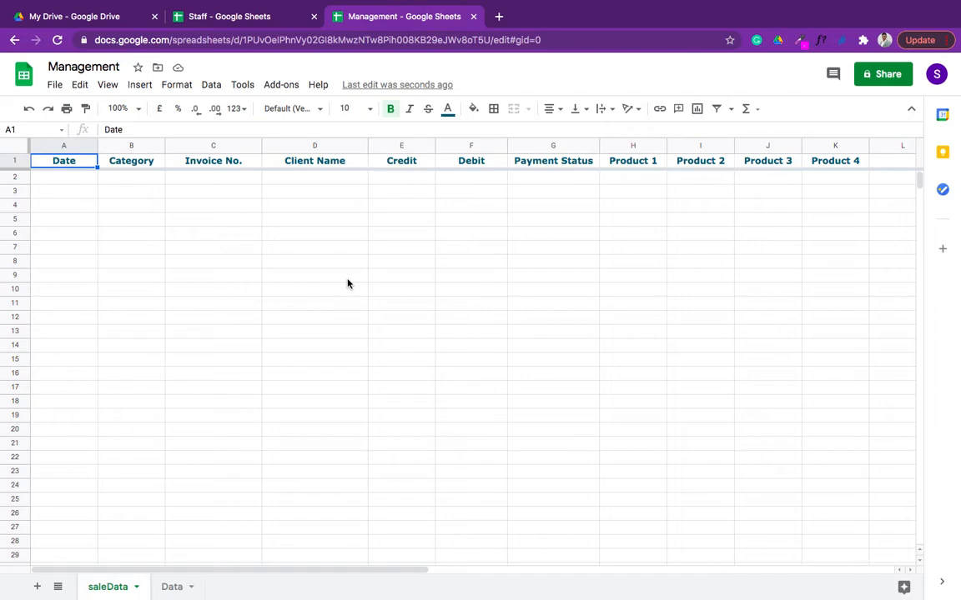
click(227, 18)
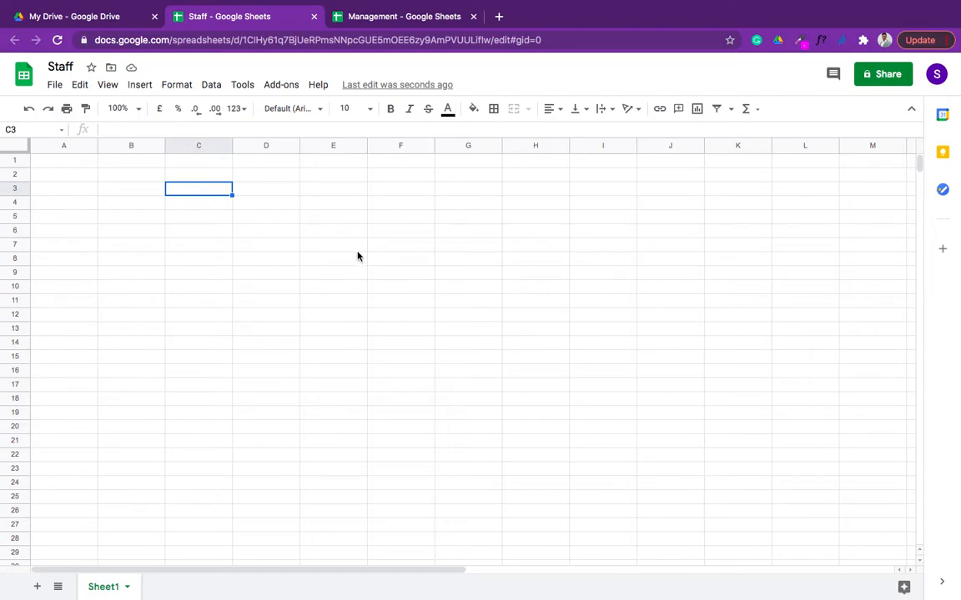
click(371, 20)
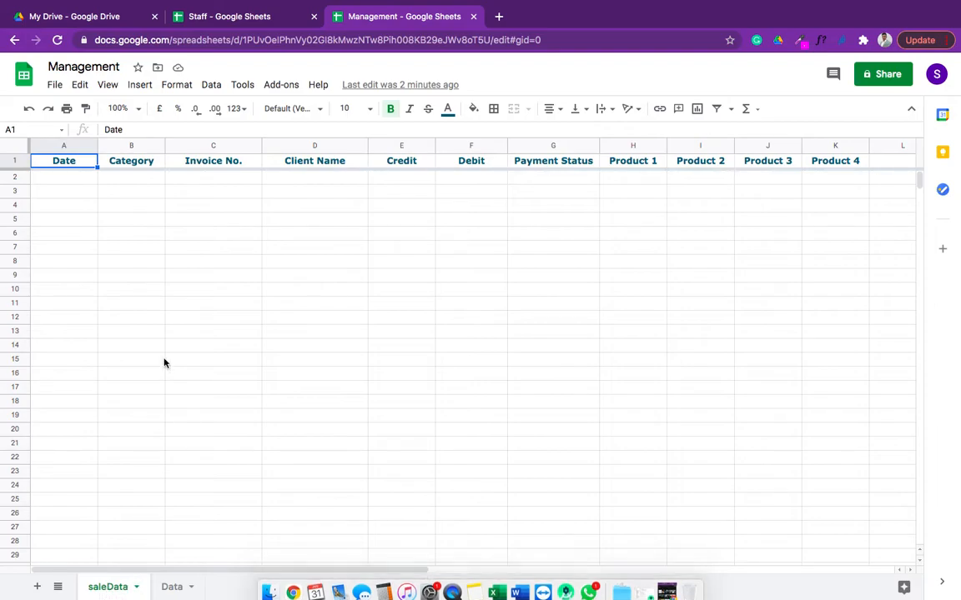
click(155, 306)
click(153, 221)
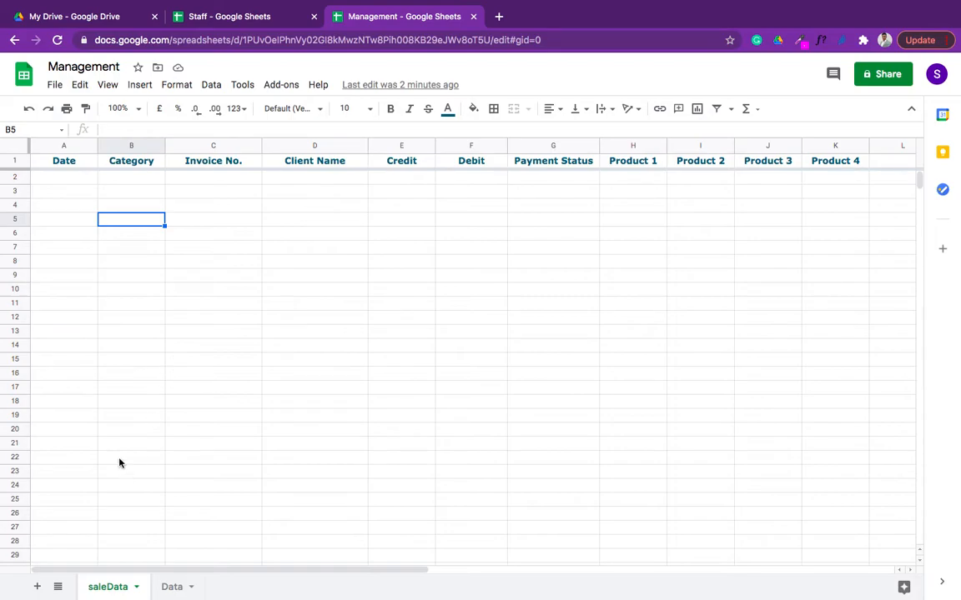
Step: Review the saleData column headers in row 1 from Date through the product columns and return to the Date header
click(63, 162)
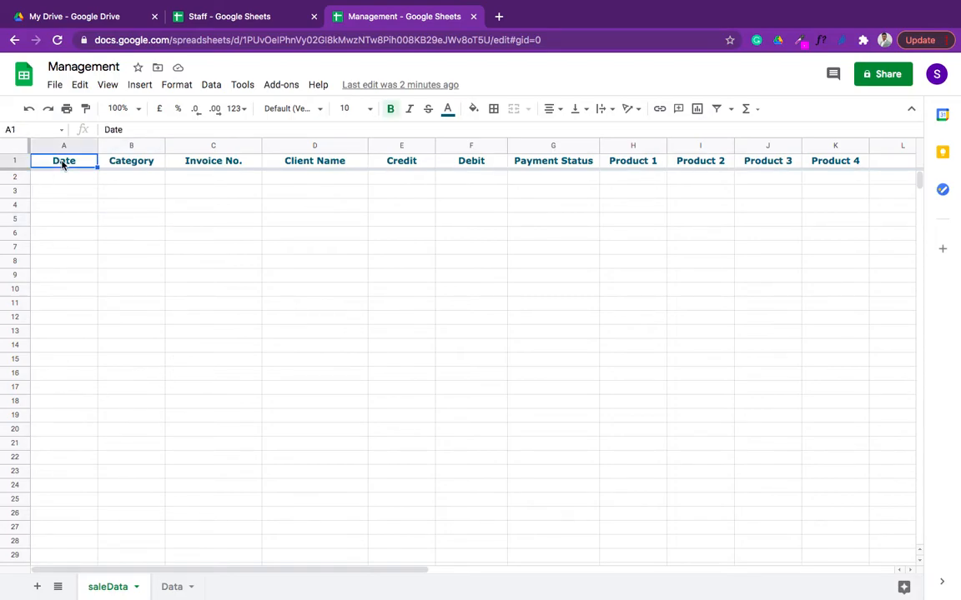
key(Right)
key(Right)
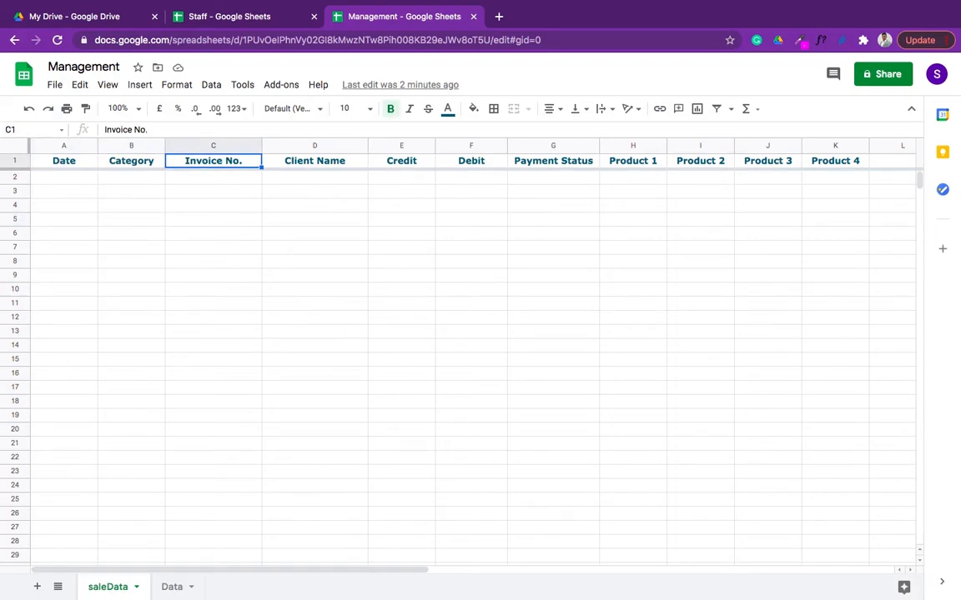
key(Right)
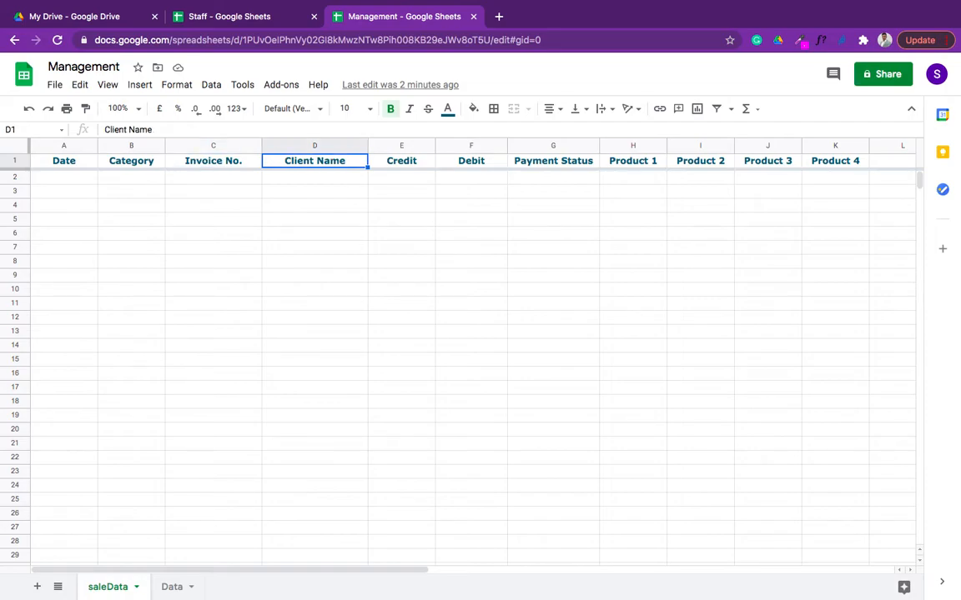
key(Right)
key(Right)
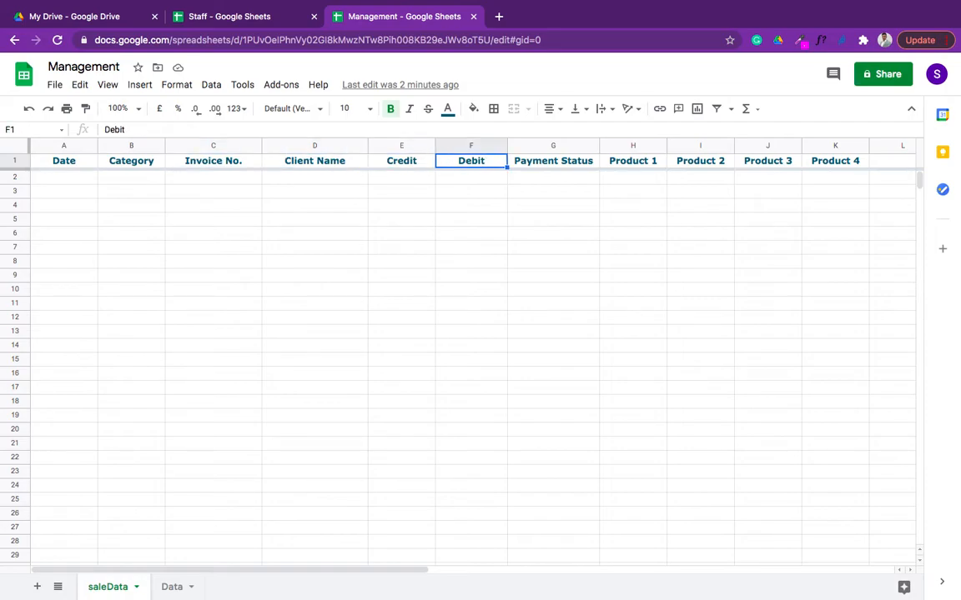
key(Left)
key(Right)
key(Right)
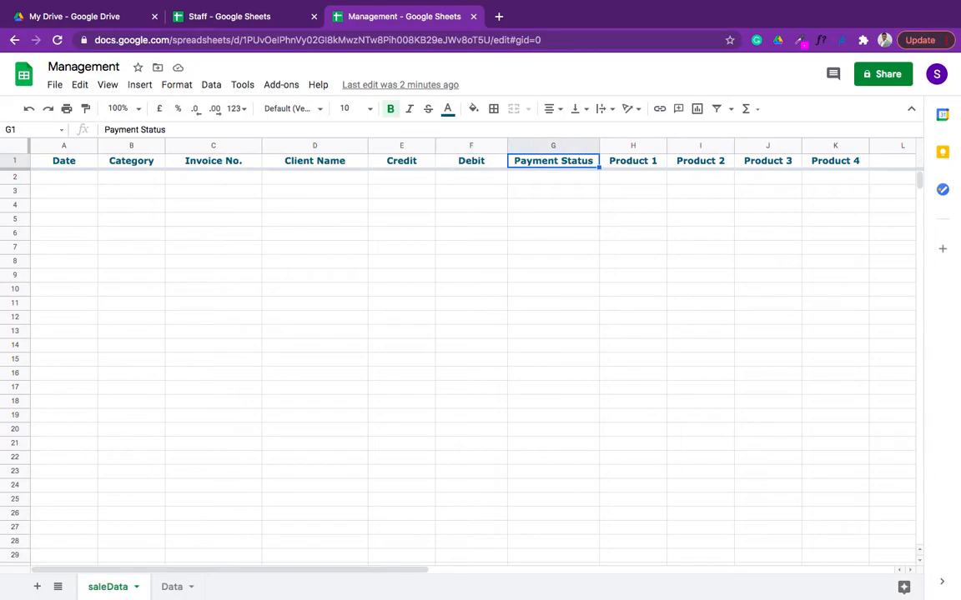
key(Right)
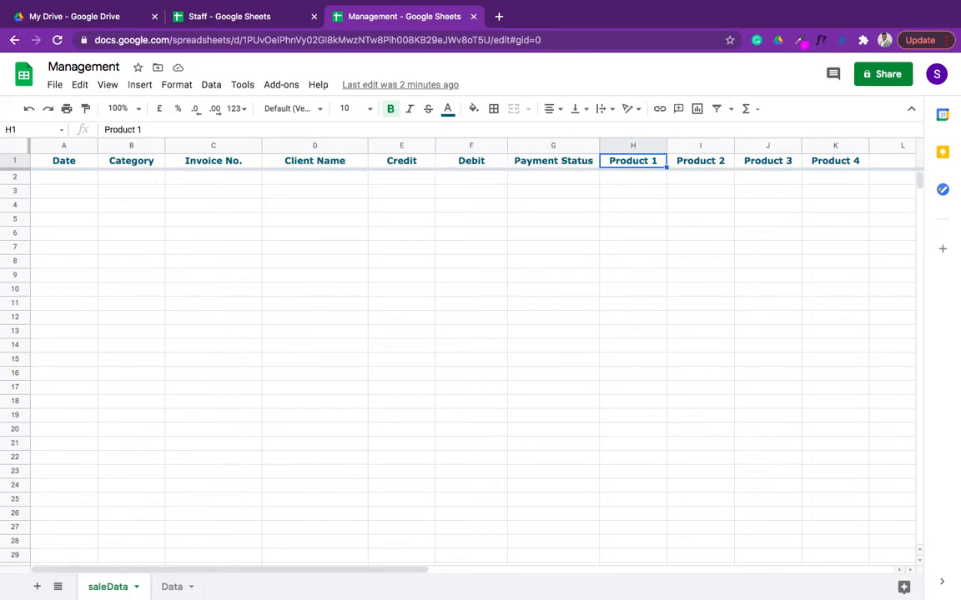
key(Right)
key(Right)
key(Right)
key(Left)
key(Left)
key(Left)
key(Left)
key(Left)
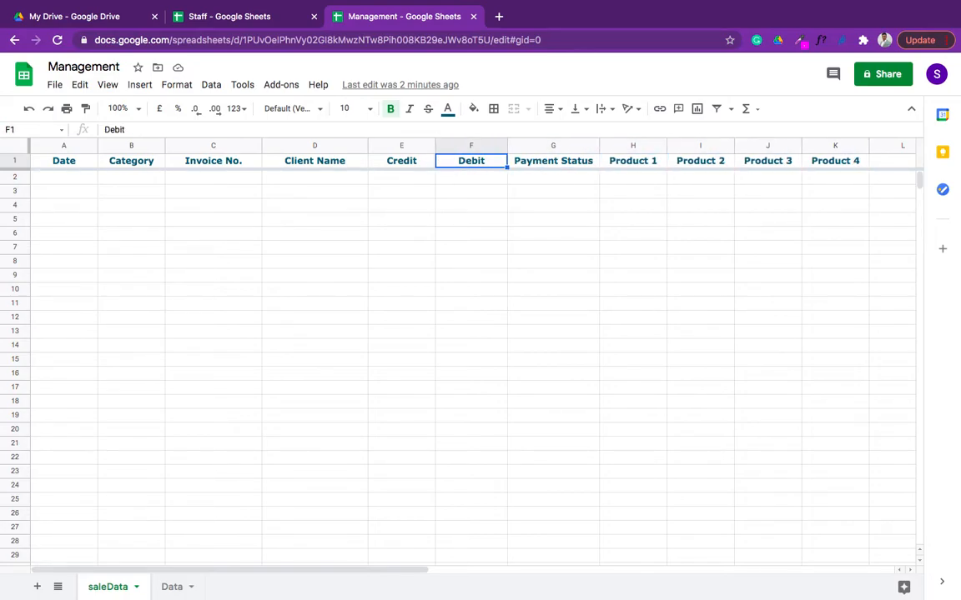
key(Left)
key(Left)
key(Left)
key(Left)
key(Left)
Step: Set up data validation on cell A2 under Date with the criteria Date, is a valid date, and invalid data set to Reject input
key(Down)
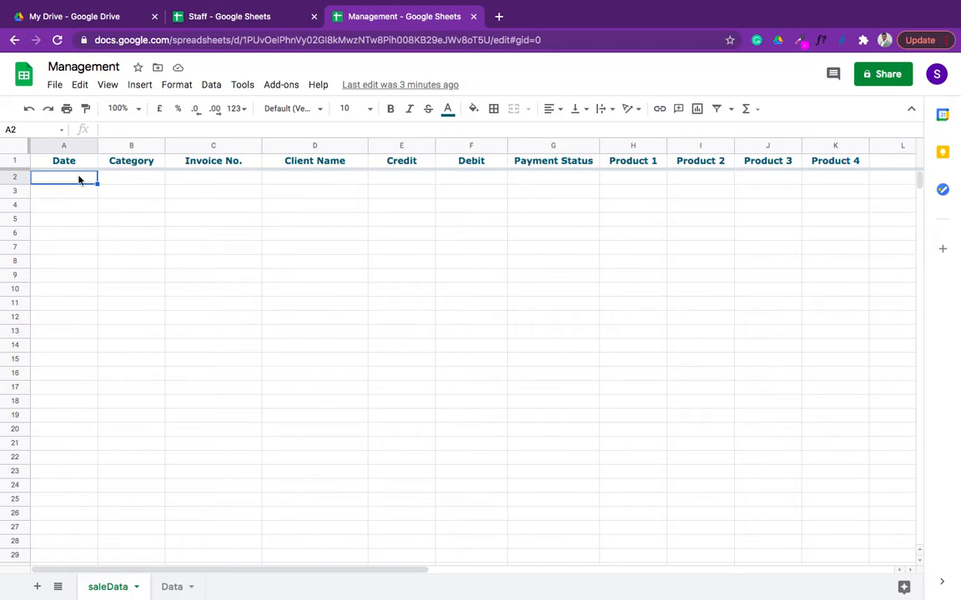
click(211, 85)
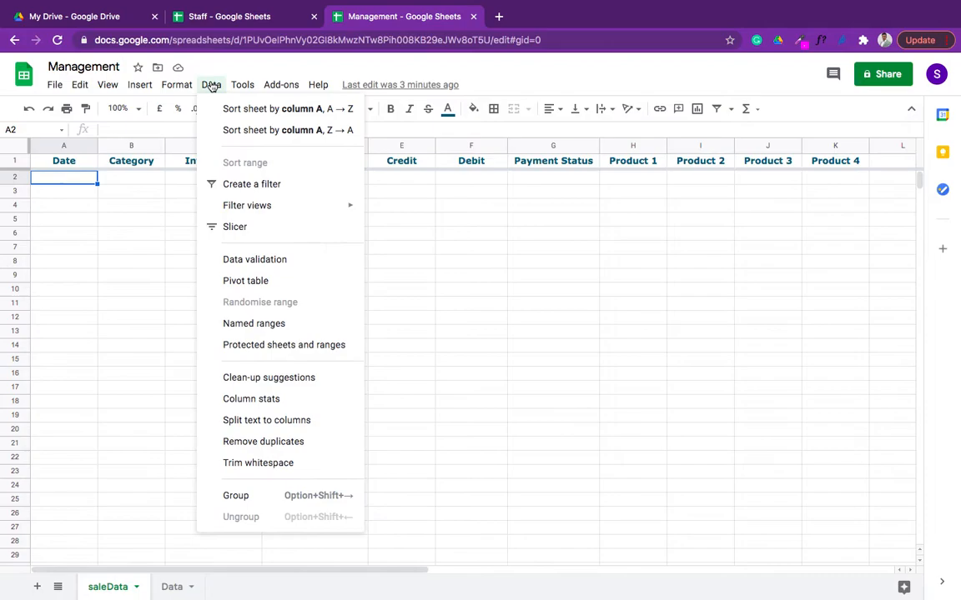
click(57, 201)
click(69, 177)
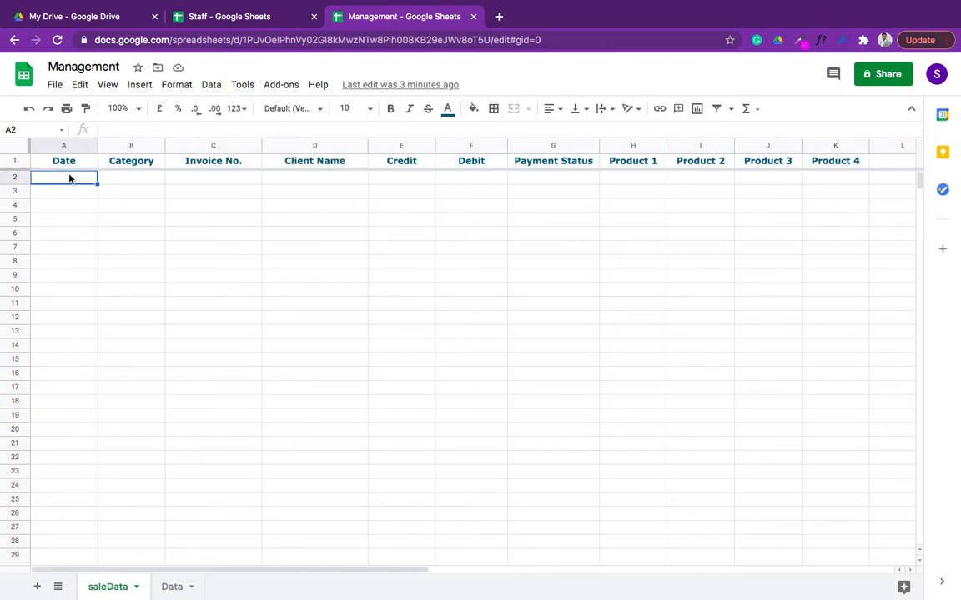
click(213, 86)
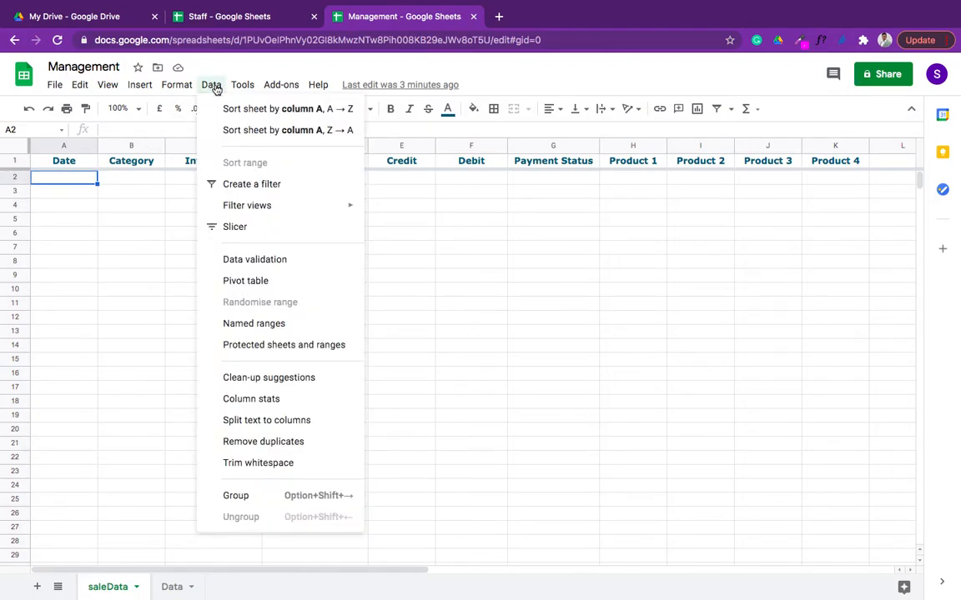
click(253, 261)
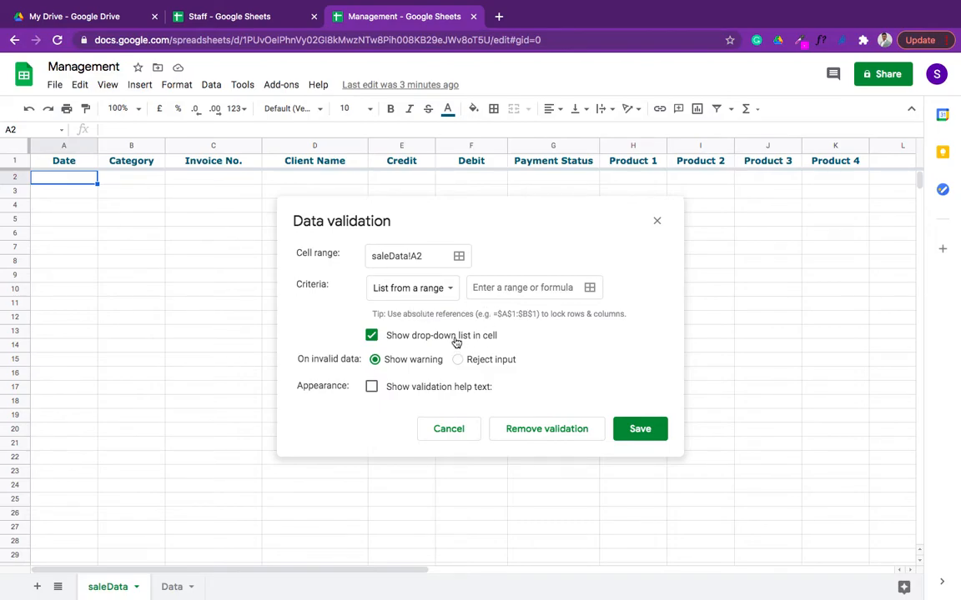
click(451, 289)
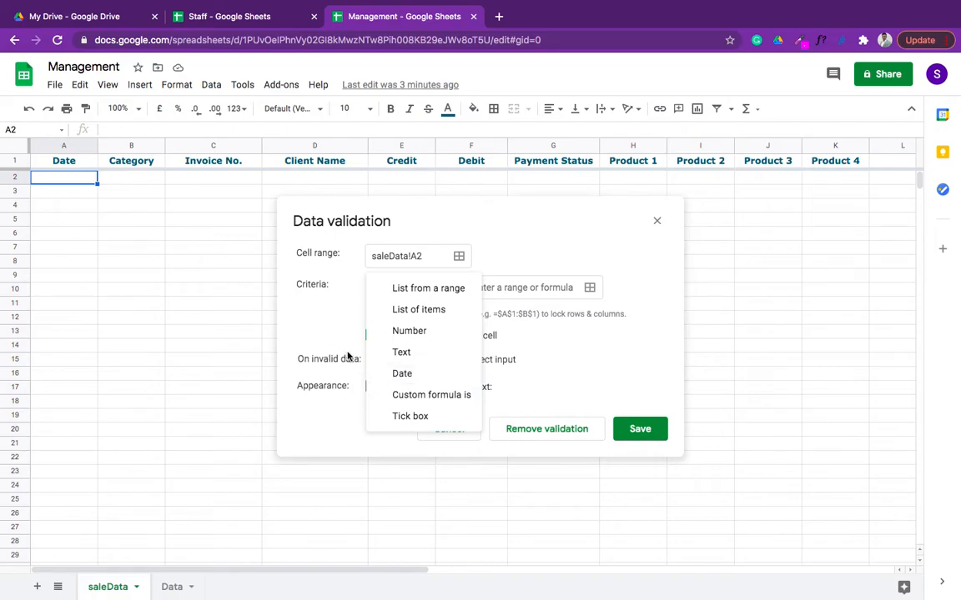
click(412, 376)
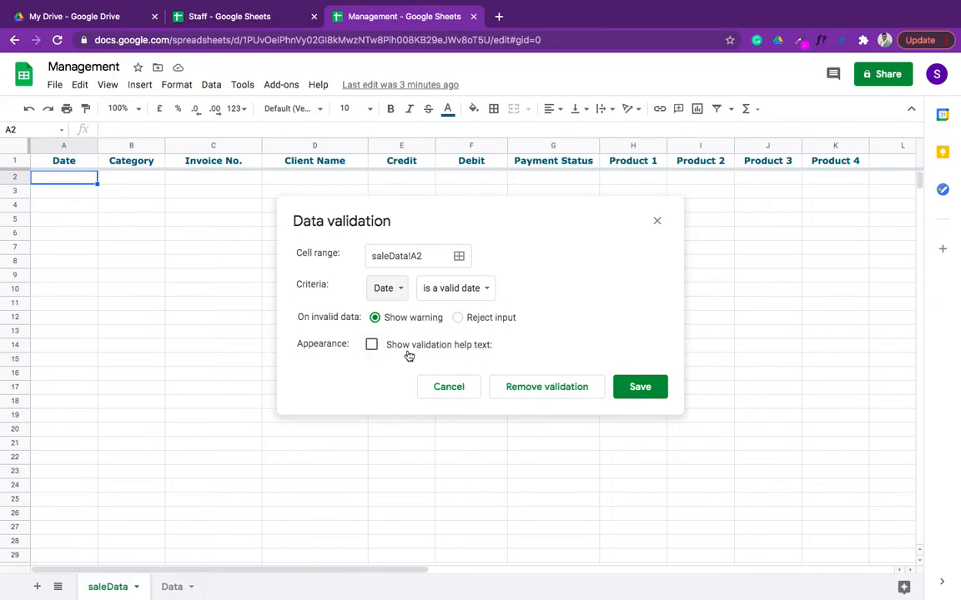
click(459, 319)
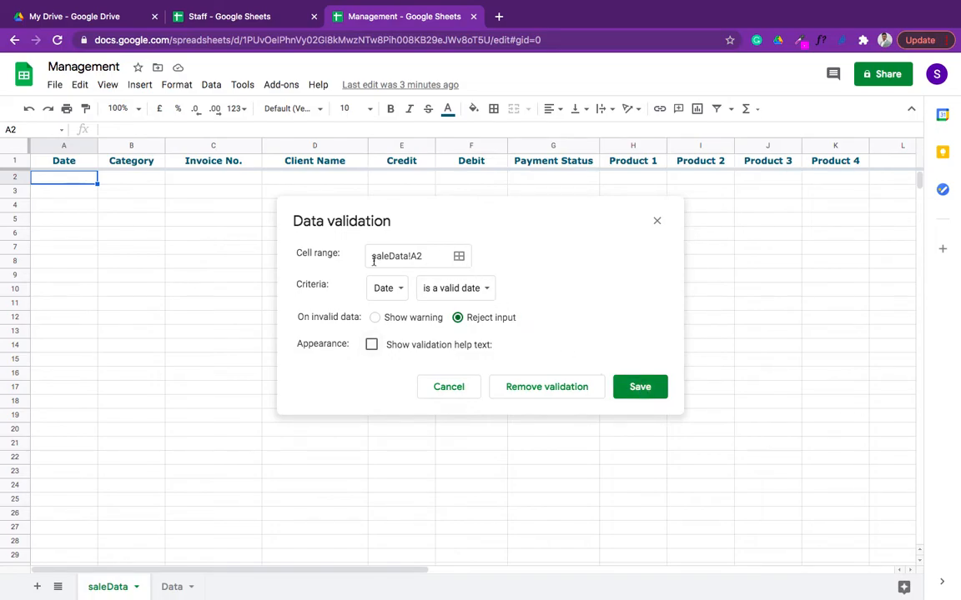
Step: Extend the validation's cell range to saleData!A2:A and save the rule
click(459, 257)
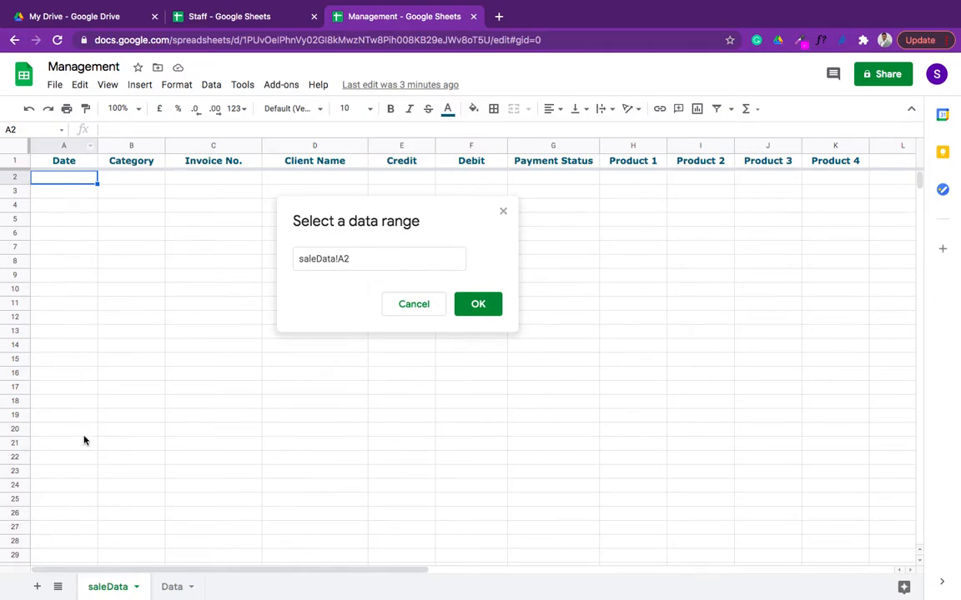
click(395, 259)
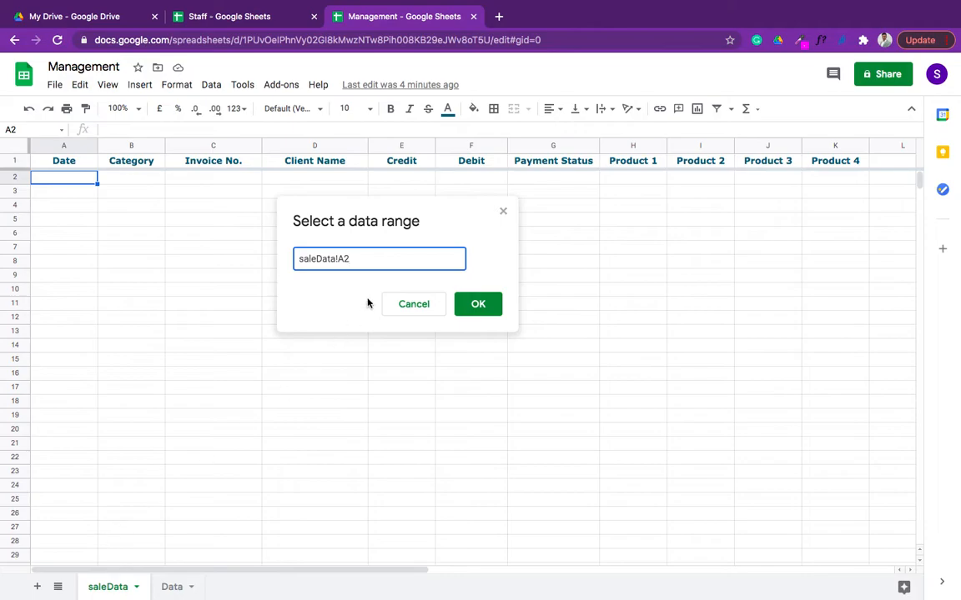
text(:A)
text(100)
key(BackSpace)
key(BackSpace)
key(BackSpace)
click(487, 308)
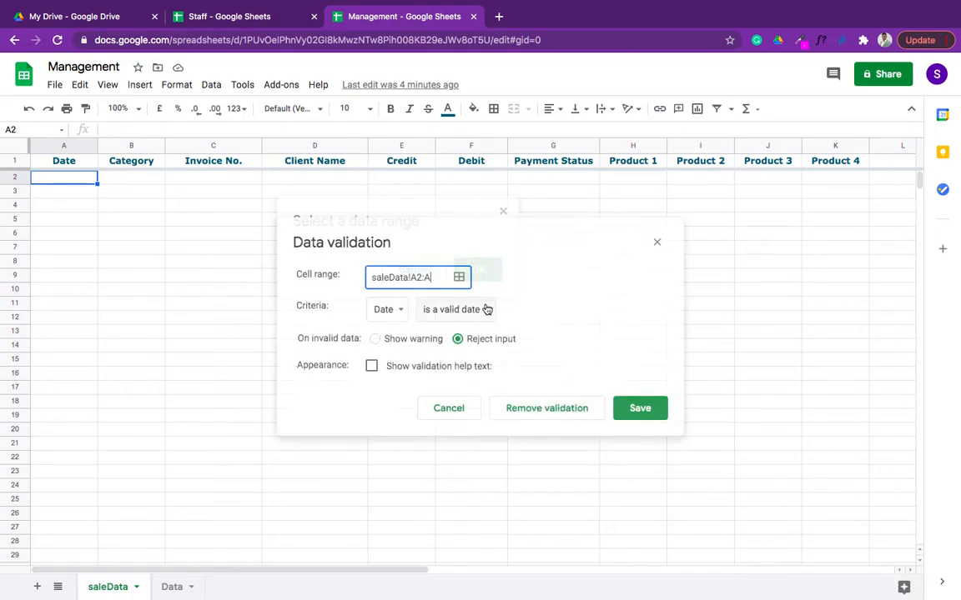
click(639, 409)
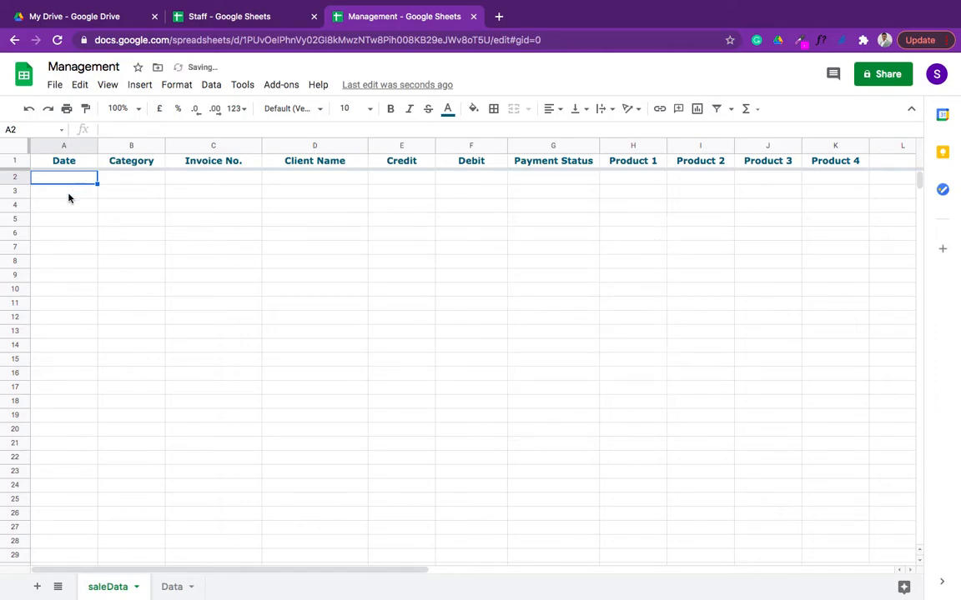
Step: Test the date rule in cell A2 by opening its date picker and entering the non-date text kjdskf
click(70, 192)
click(78, 181)
double_click(78, 180)
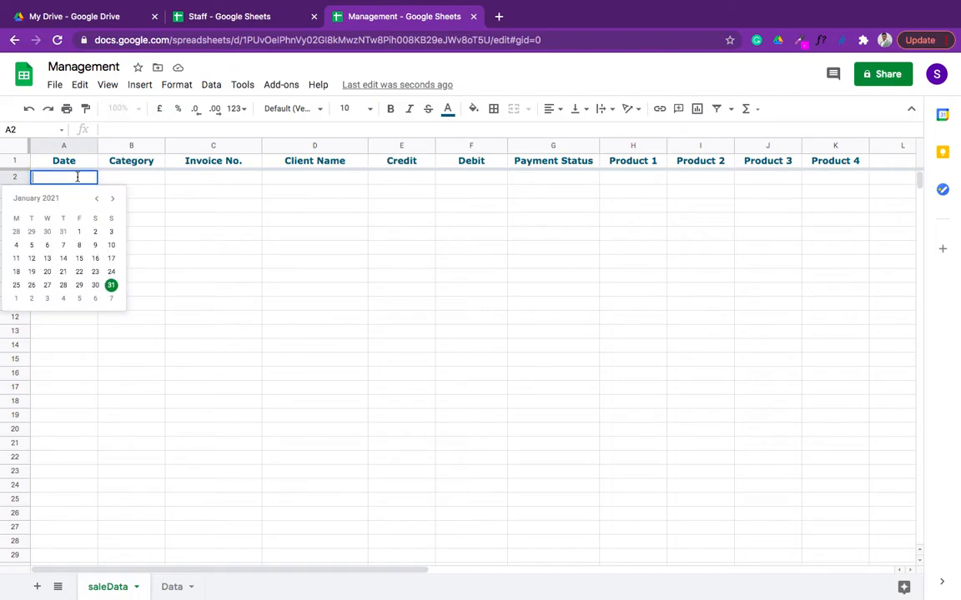
click(173, 251)
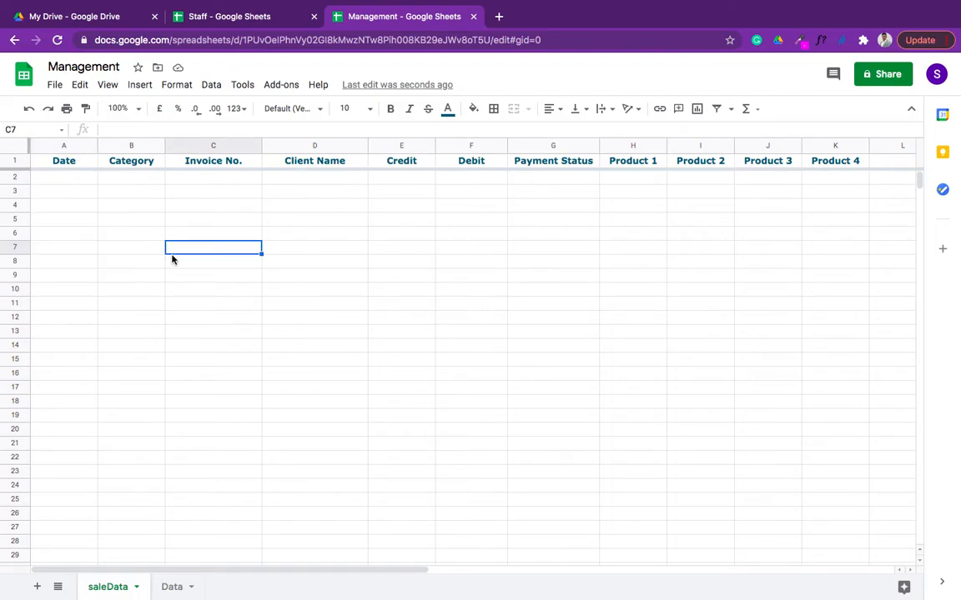
click(67, 181)
text(kjaer)
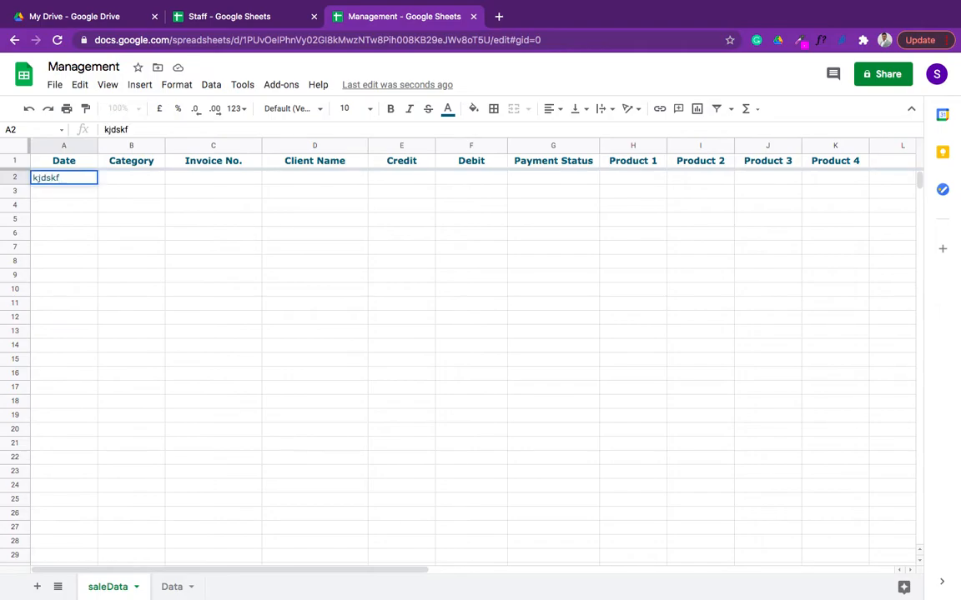
key(Return)
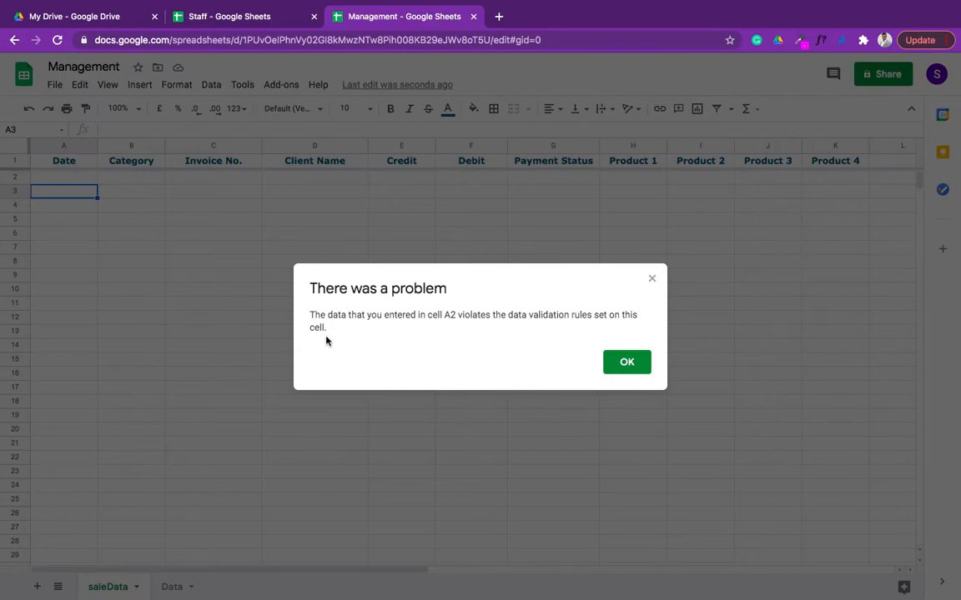
click(622, 362)
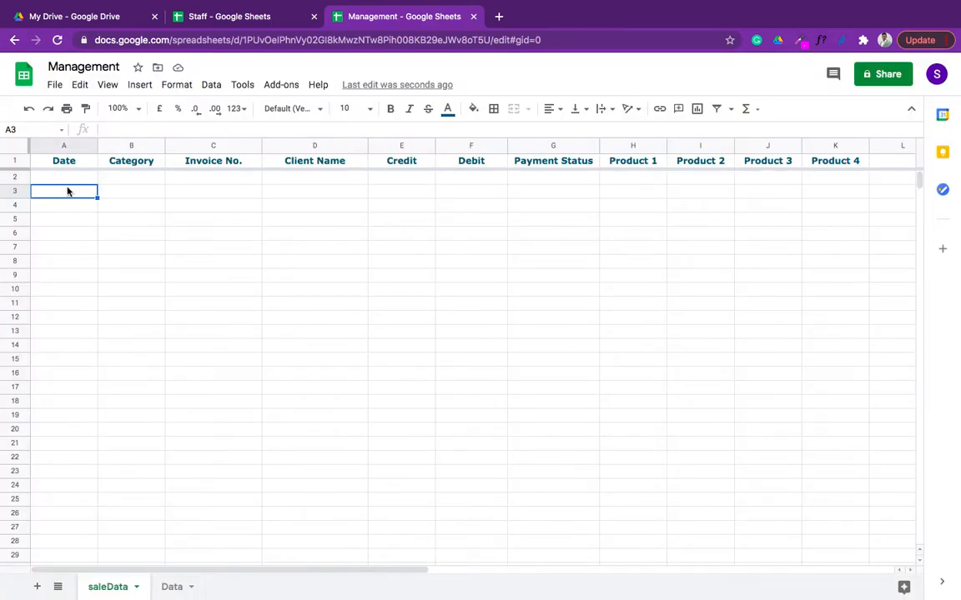
Step: Fill cell A2 with its date validation down the Date column through A25
click(70, 182)
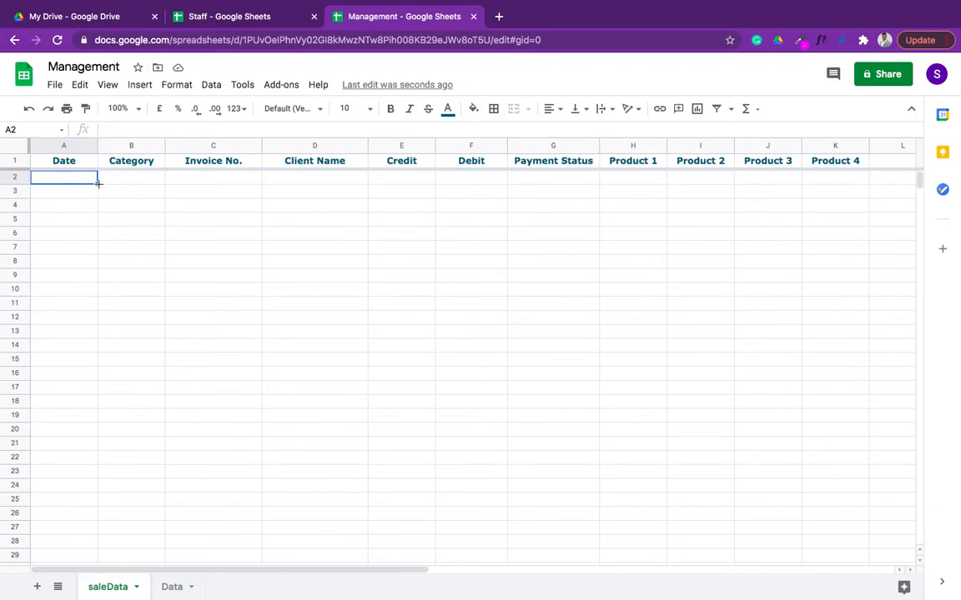
drag(98, 183, 73, 505)
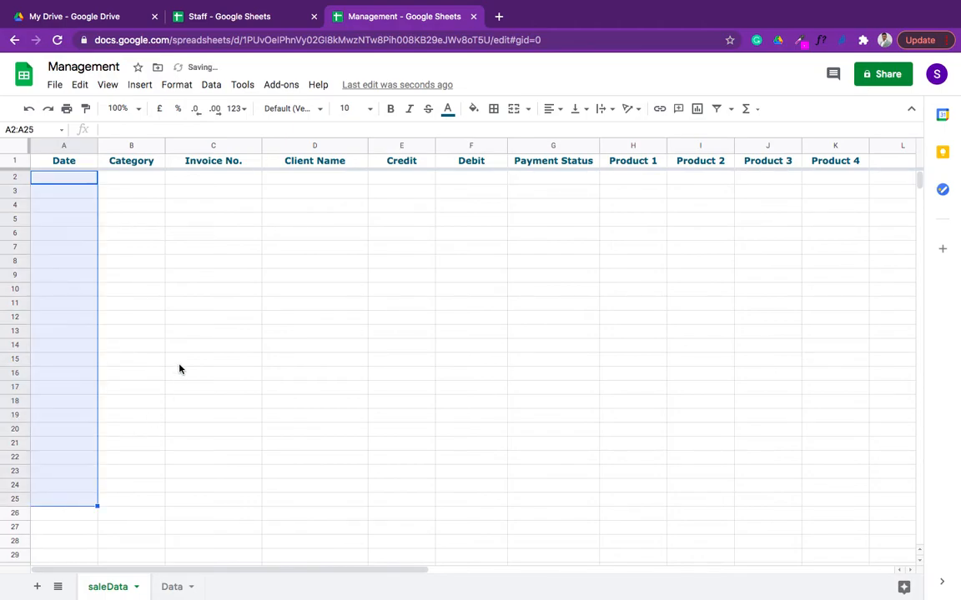
click(163, 254)
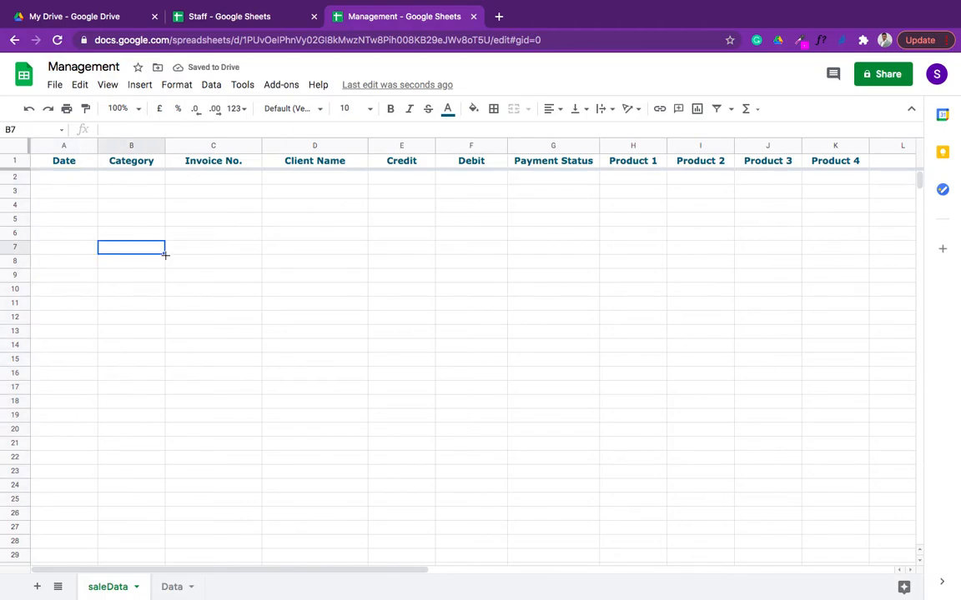
Step: Check the date picker in several Date column cells, including A3, A13, A27, A28 and A31, and return to A2
click(87, 182)
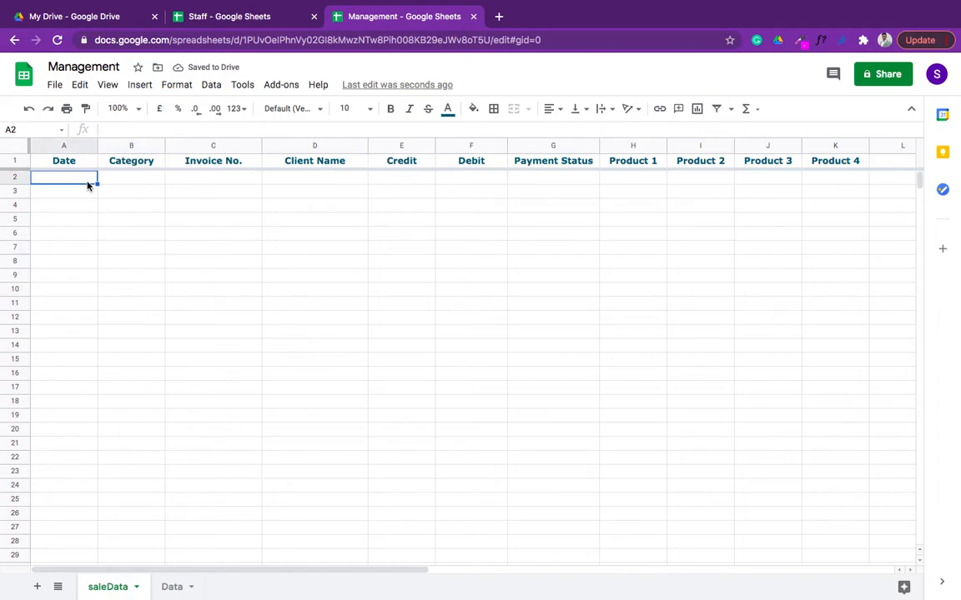
double_click(81, 191)
click(129, 233)
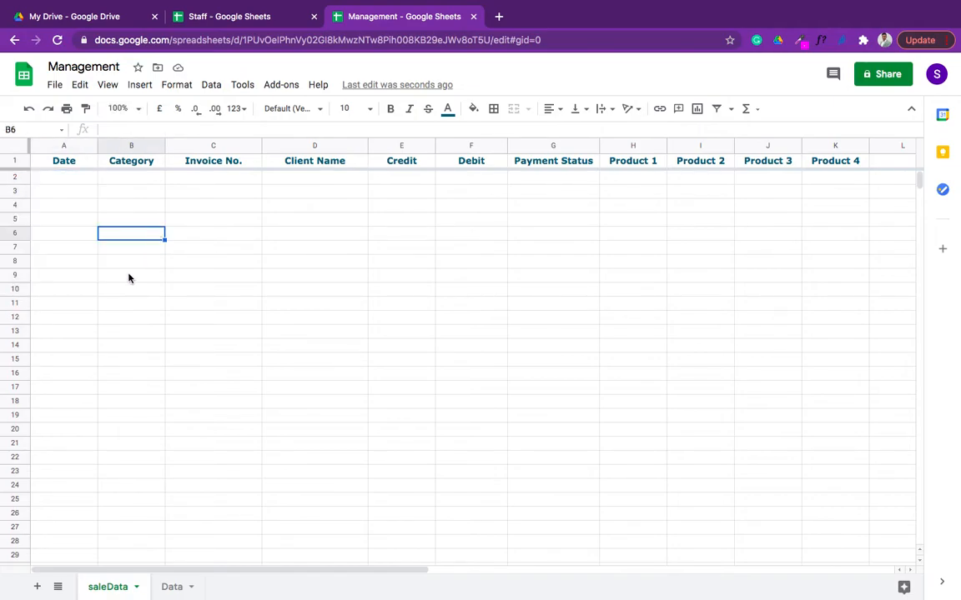
double_click(56, 332)
click(200, 361)
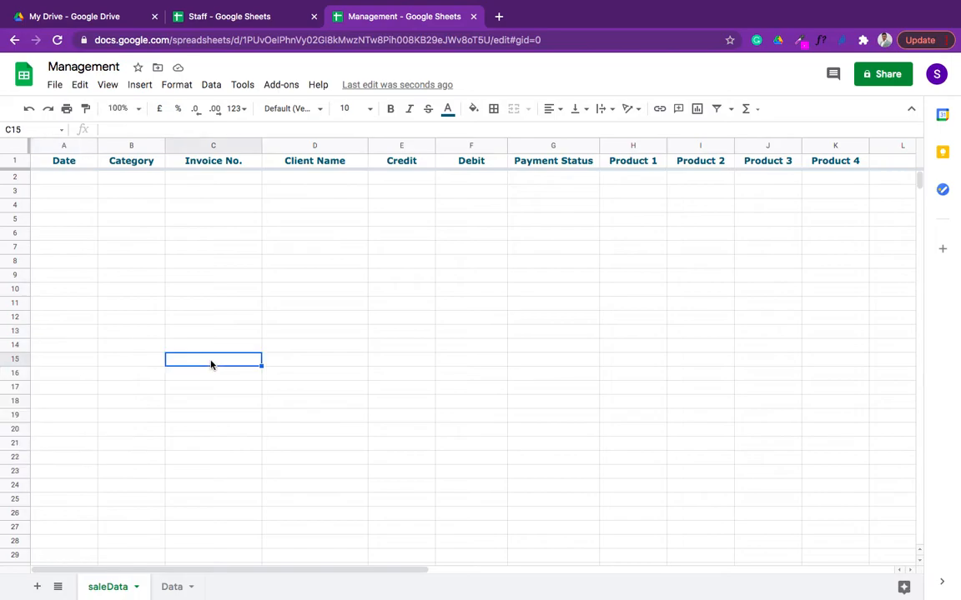
double_click(51, 528)
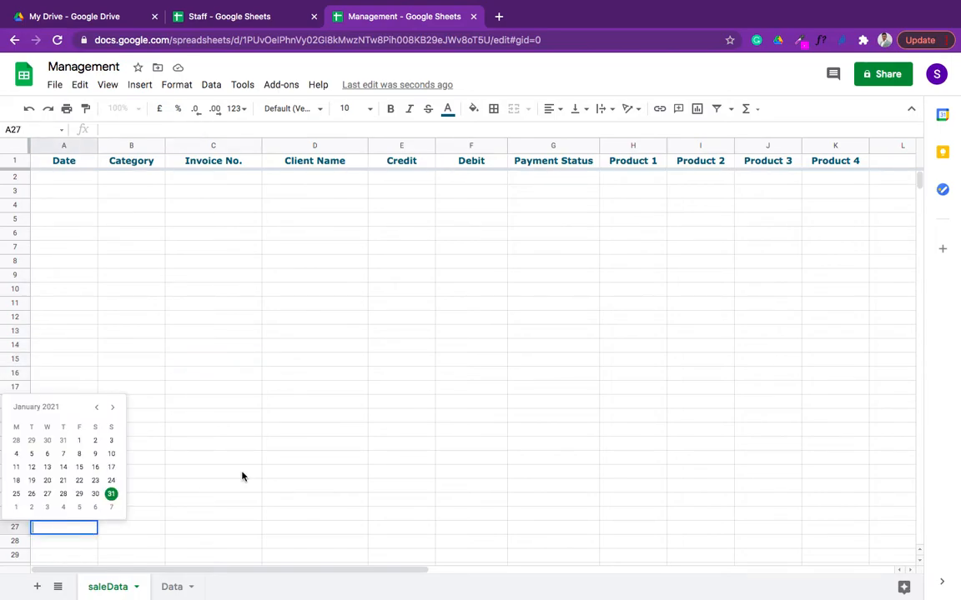
click(242, 477)
double_click(56, 543)
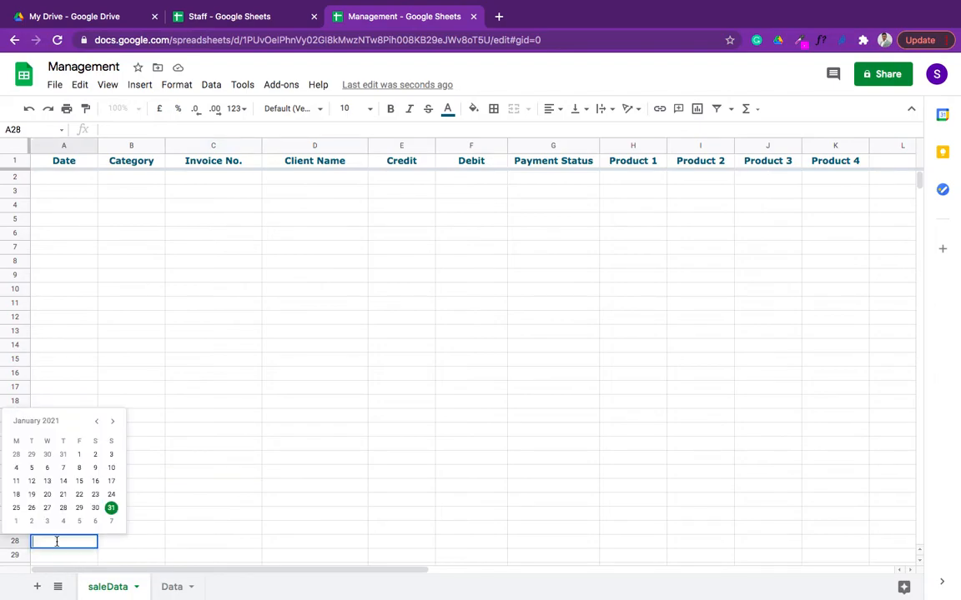
click(195, 512)
scroll(195, 513, down, 1)
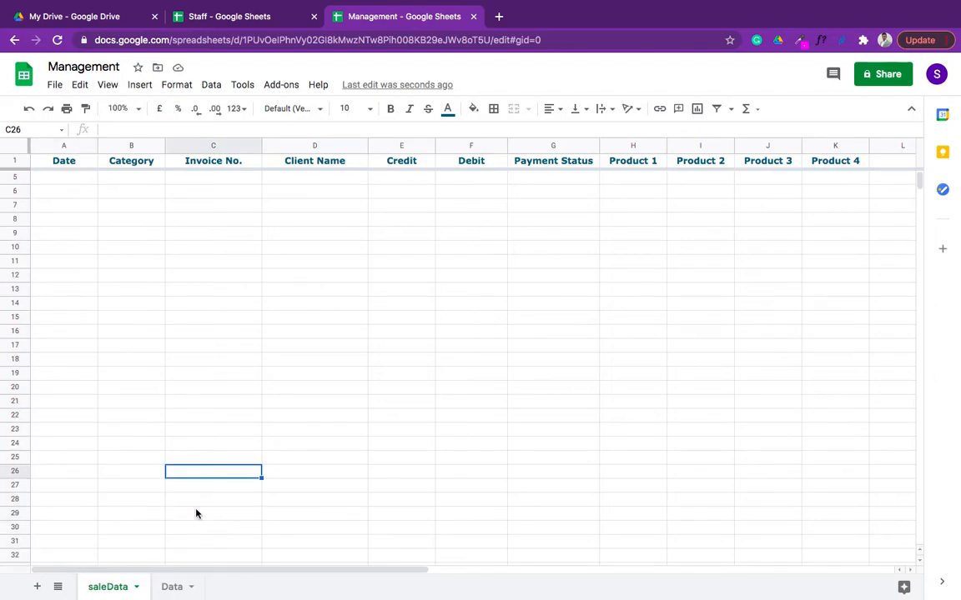
double_click(58, 541)
click(243, 446)
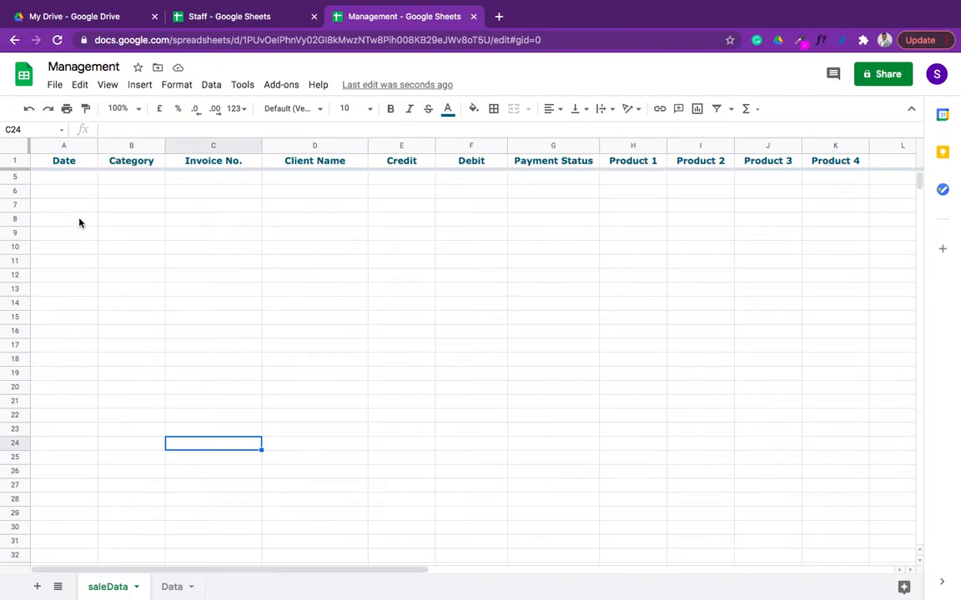
scroll(65, 233, up, 1)
click(81, 183)
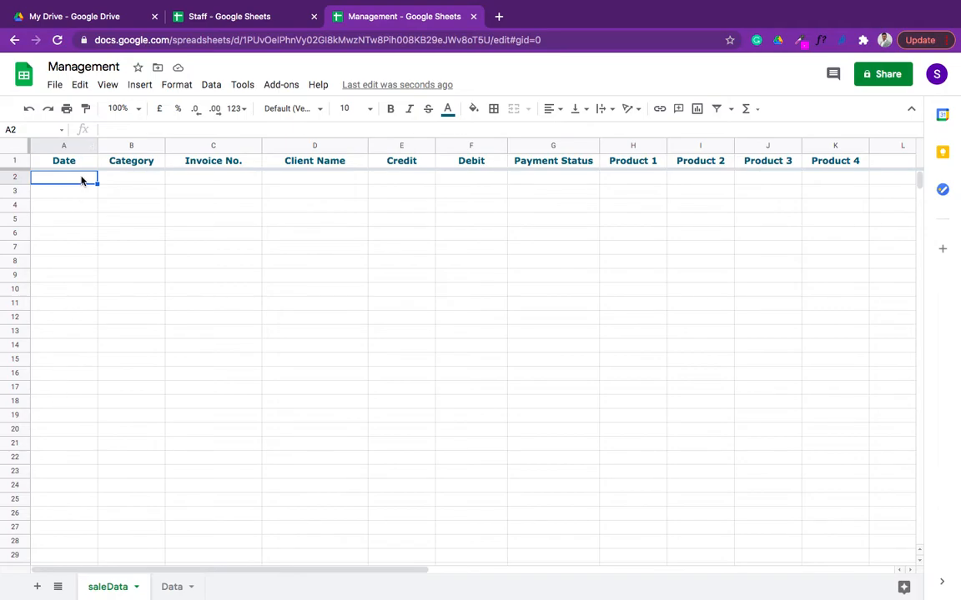
Step: Create a data validation rule for cell B2 using a list of items, Vat and Non Vat, and reject invalid input
click(137, 180)
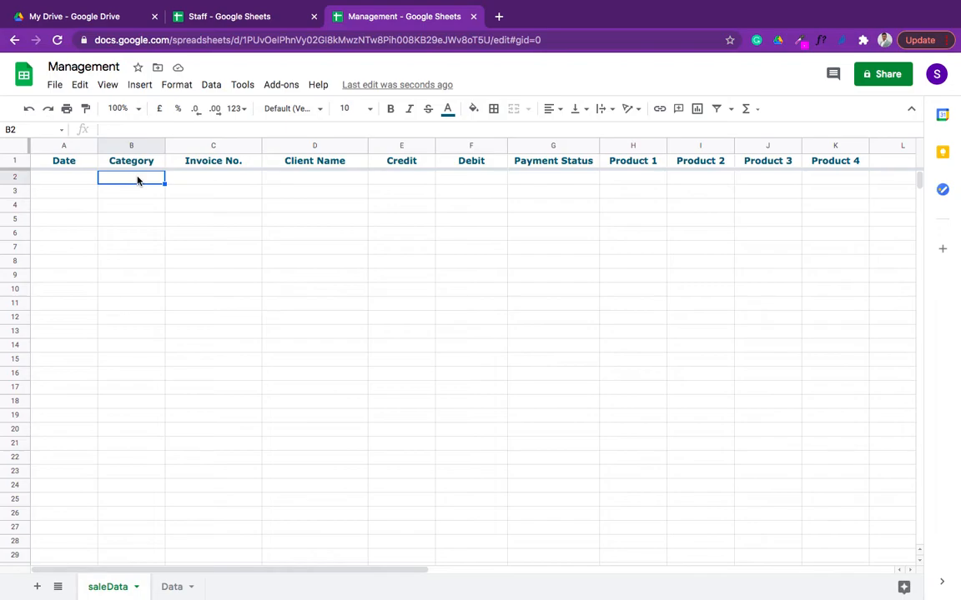
click(214, 86)
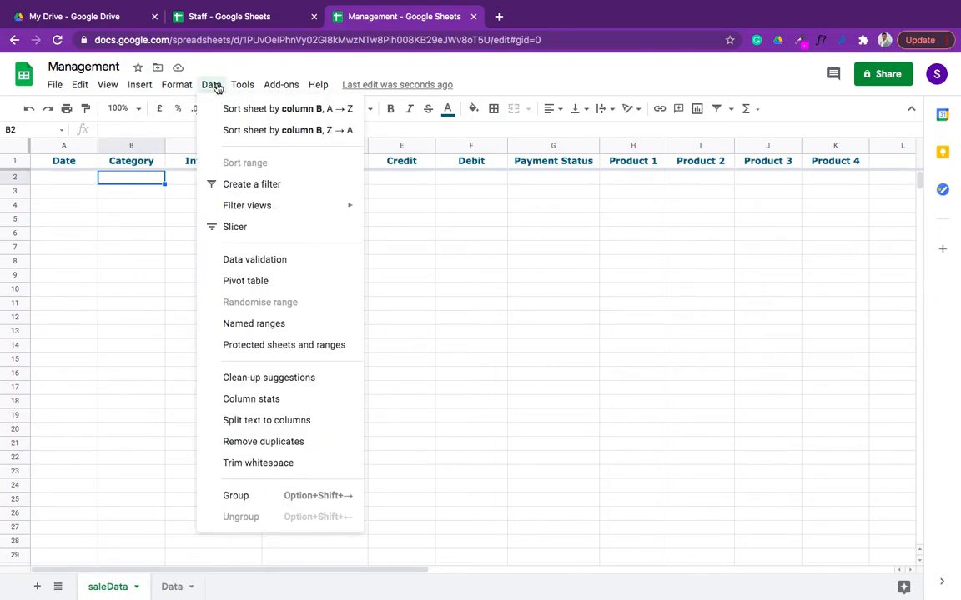
click(274, 262)
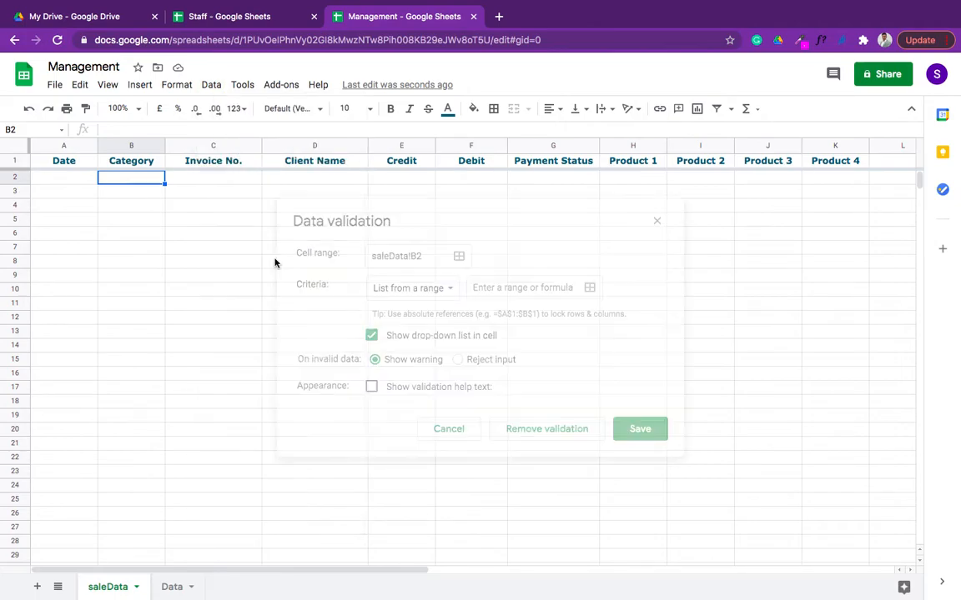
click(450, 289)
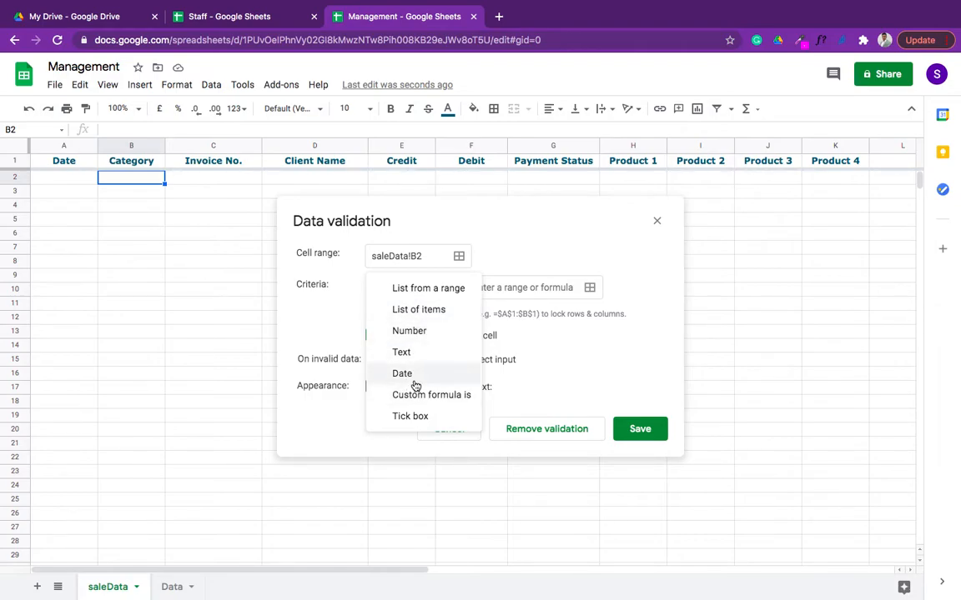
click(439, 310)
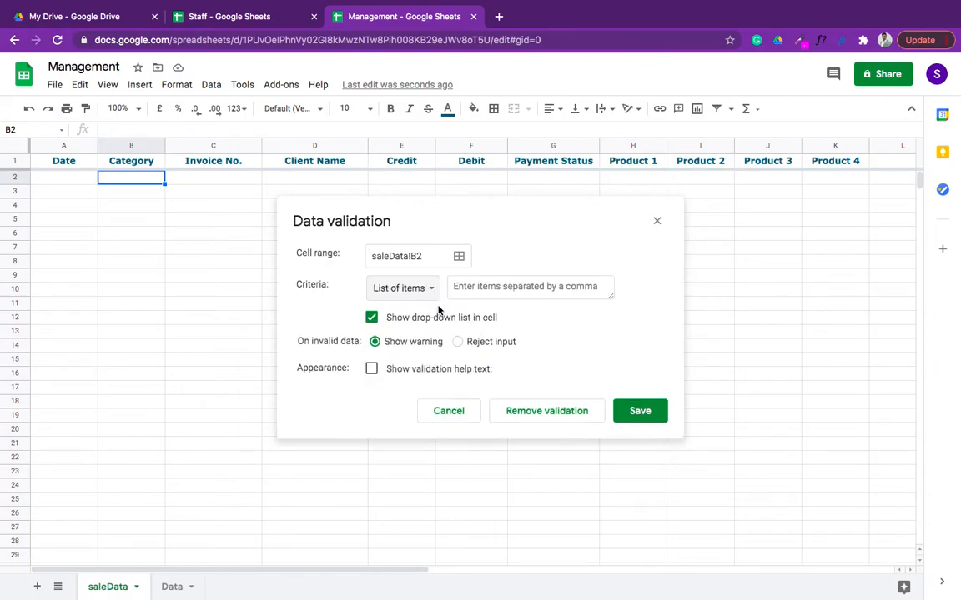
click(498, 288)
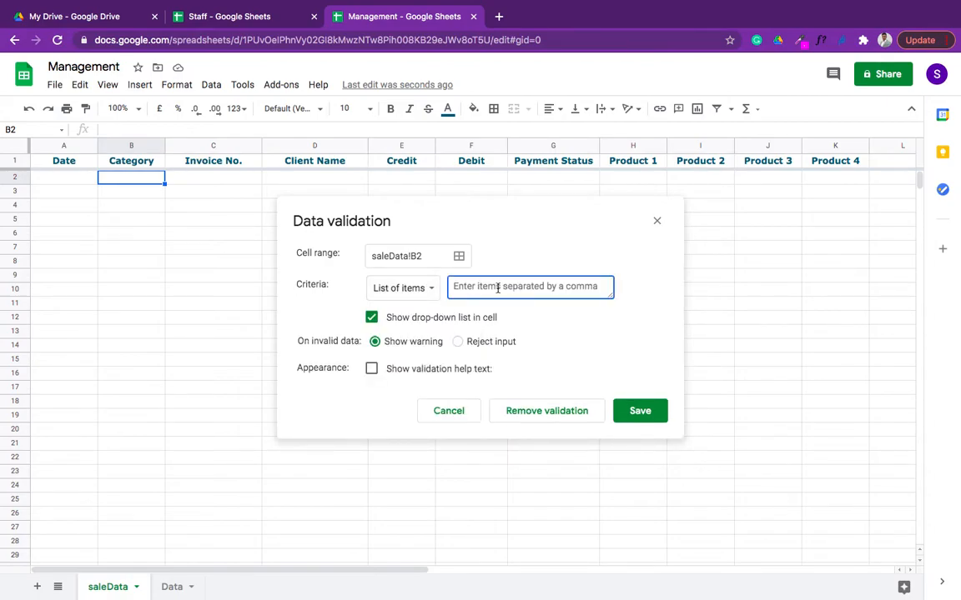
text(Va)
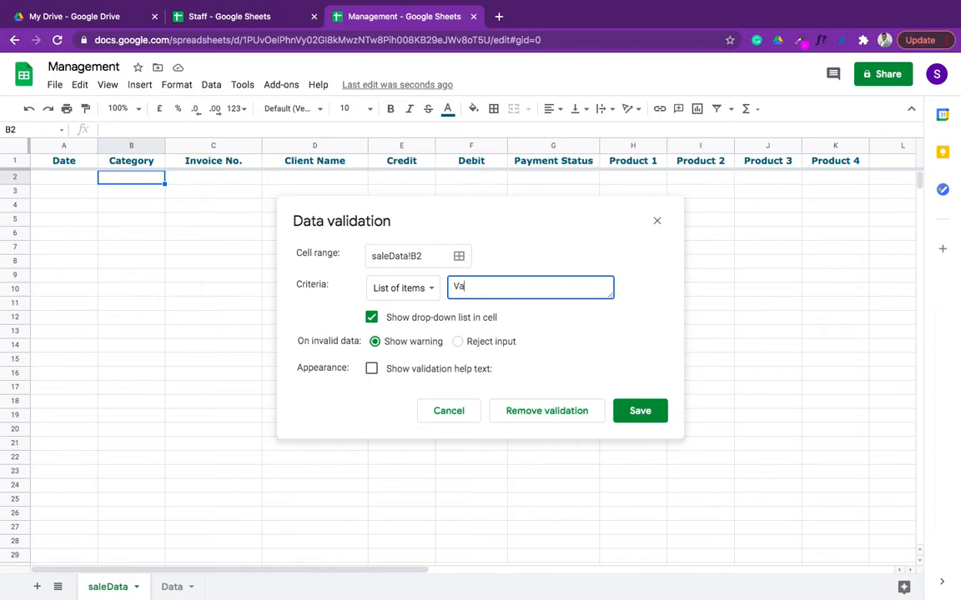
text(t,)
text(Non Vat)
click(459, 343)
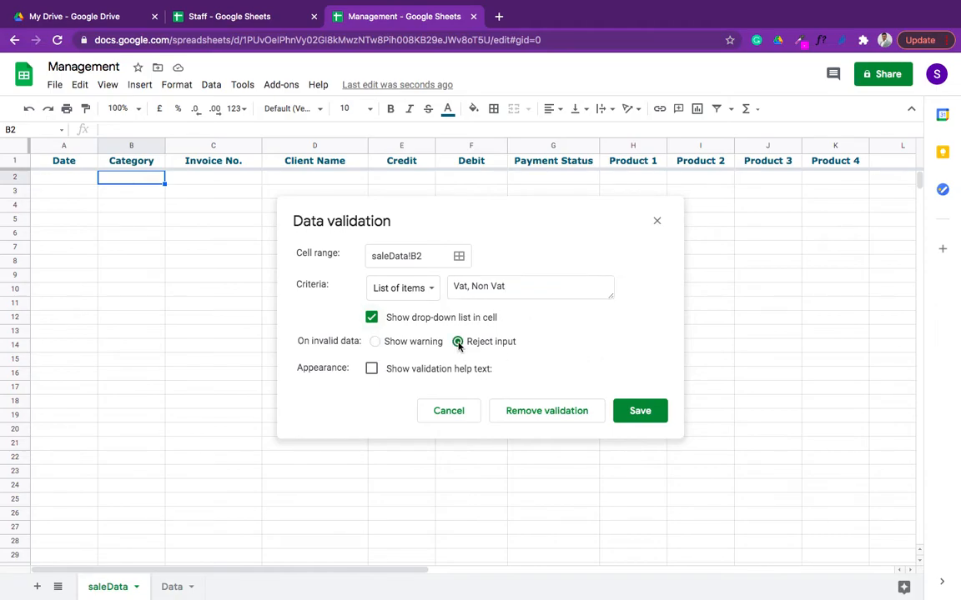
Step: Extend the Category rule's cell range to saleData!B2:B and save the validation
click(461, 259)
click(410, 262)
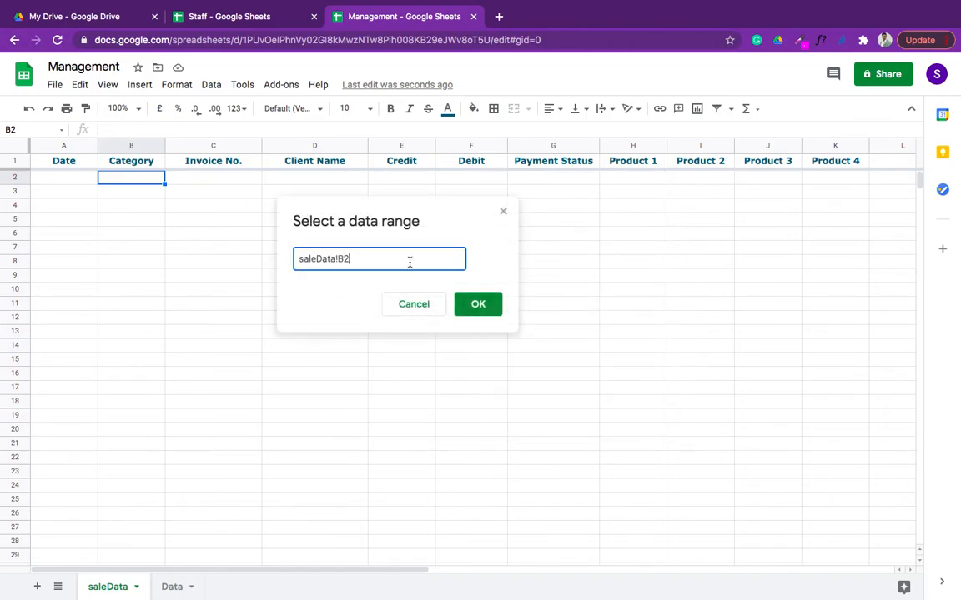
text(:B)
click(478, 304)
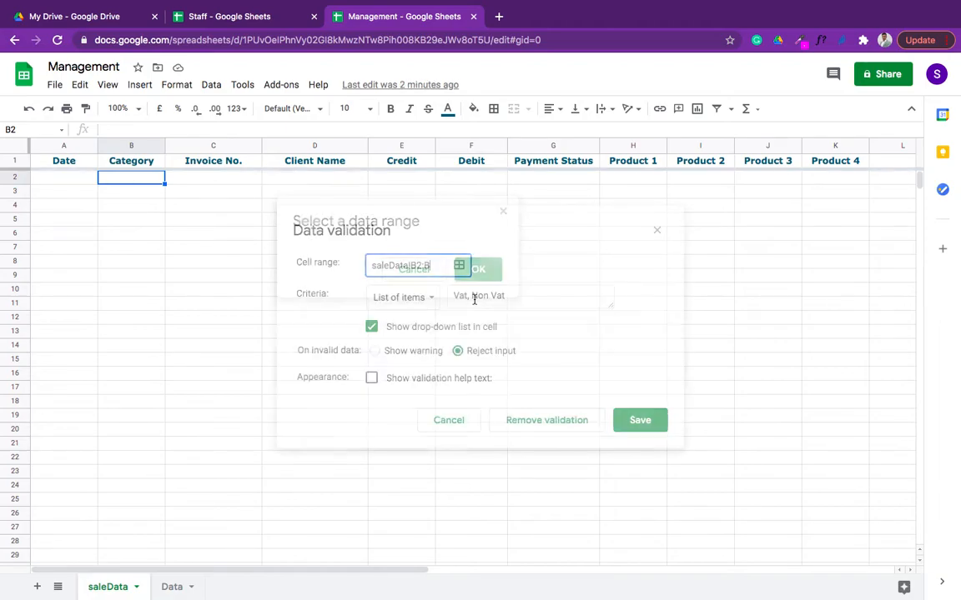
click(636, 421)
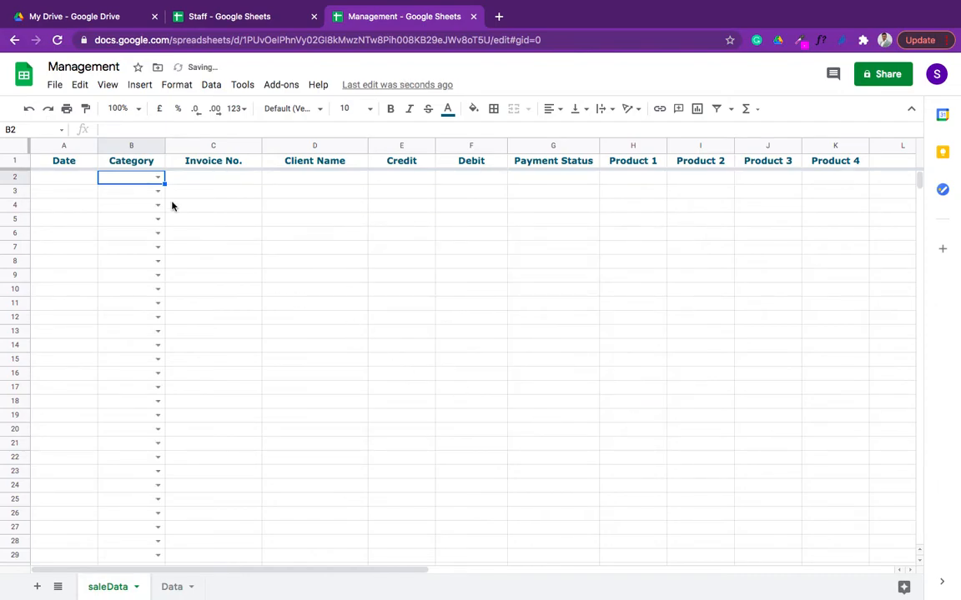
Step: Check the options in the drop-down of Category cell B2 and move to Invoice No. cell C2
click(156, 177)
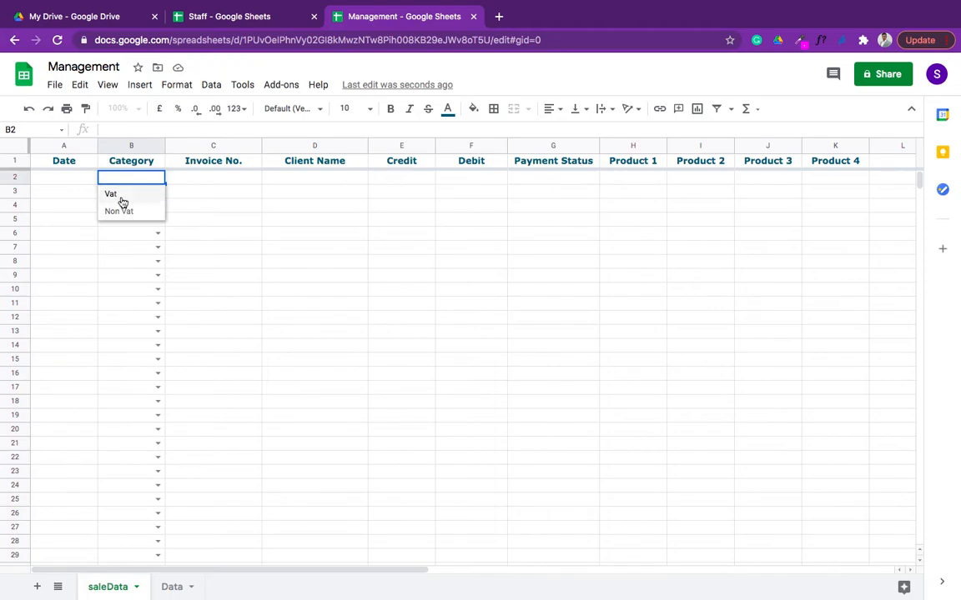
click(200, 206)
click(157, 177)
click(236, 208)
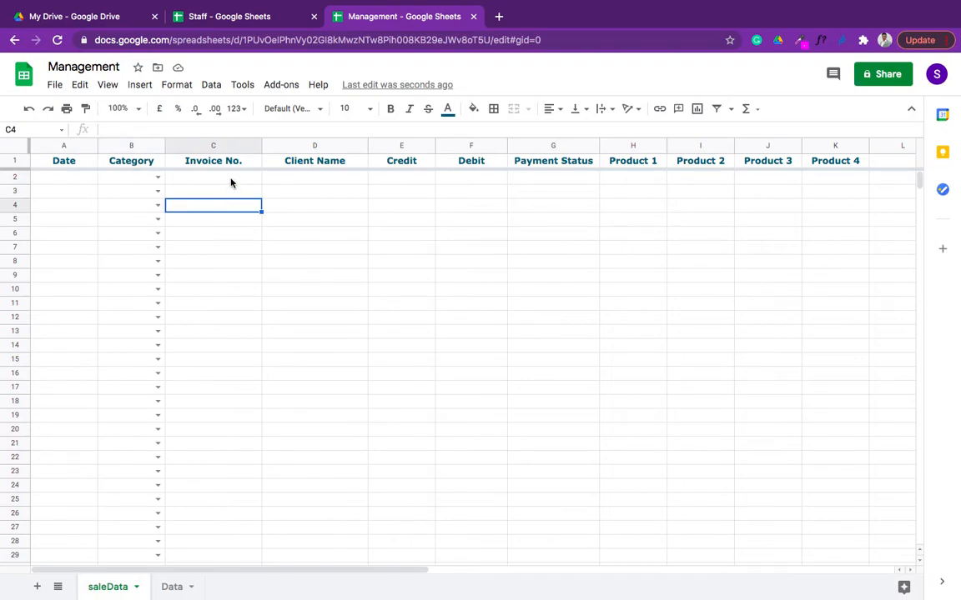
click(231, 179)
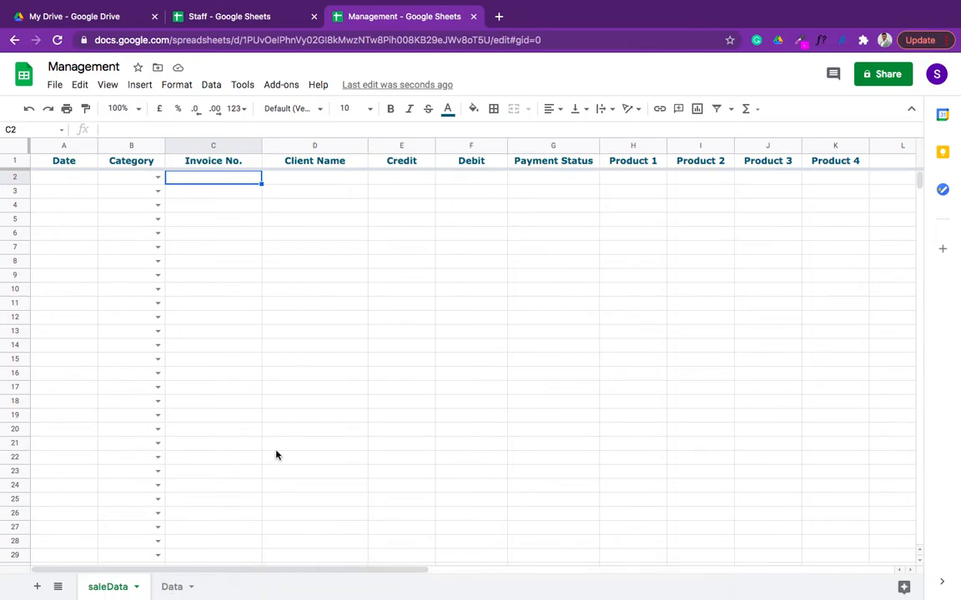
Step: Review the client names and their invoice numbers on the Data sheet, moving through the Name column
click(171, 587)
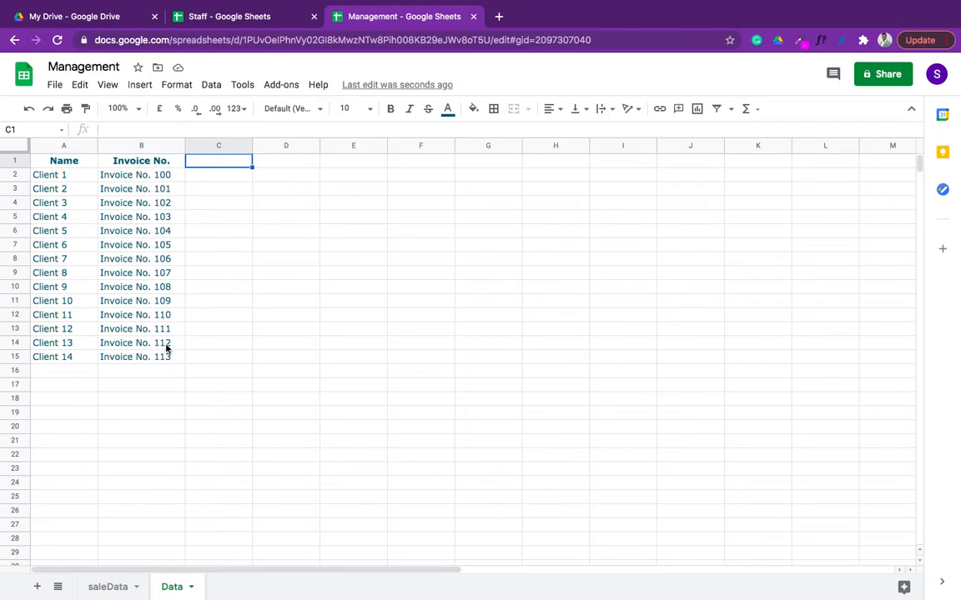
click(77, 163)
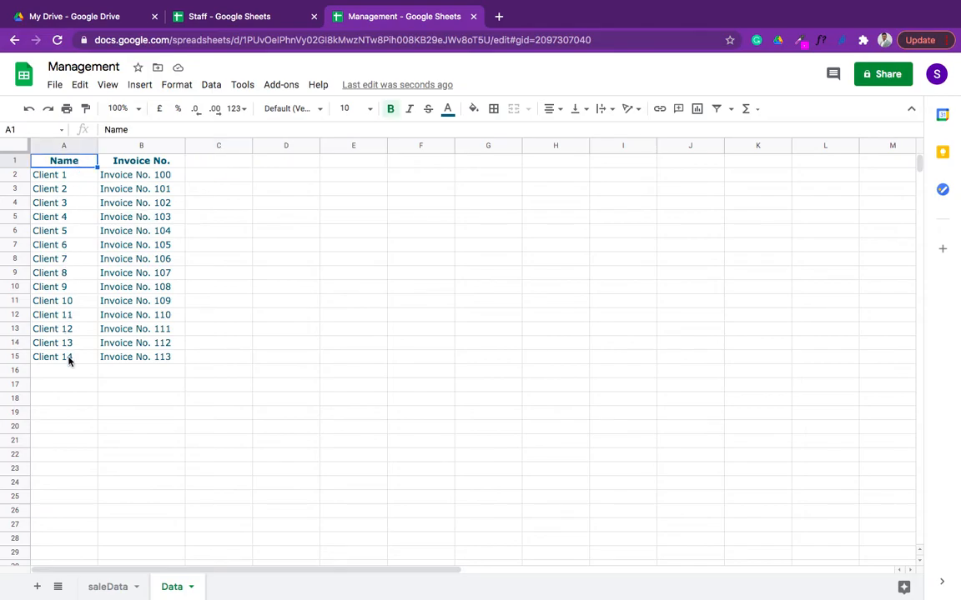
click(68, 179)
key(Down)
key(Down)
key(Down)
key(Down)
key(Up)
key(Up)
key(Up)
key(Up)
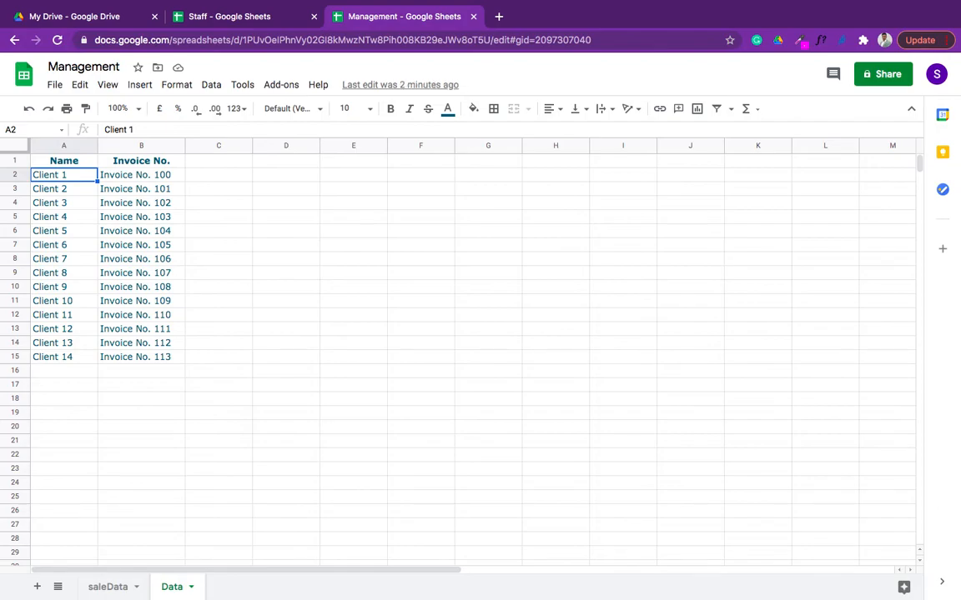
key(Down)
key(Down)
key(Down)
key(Down)
key(Down)
key(Down)
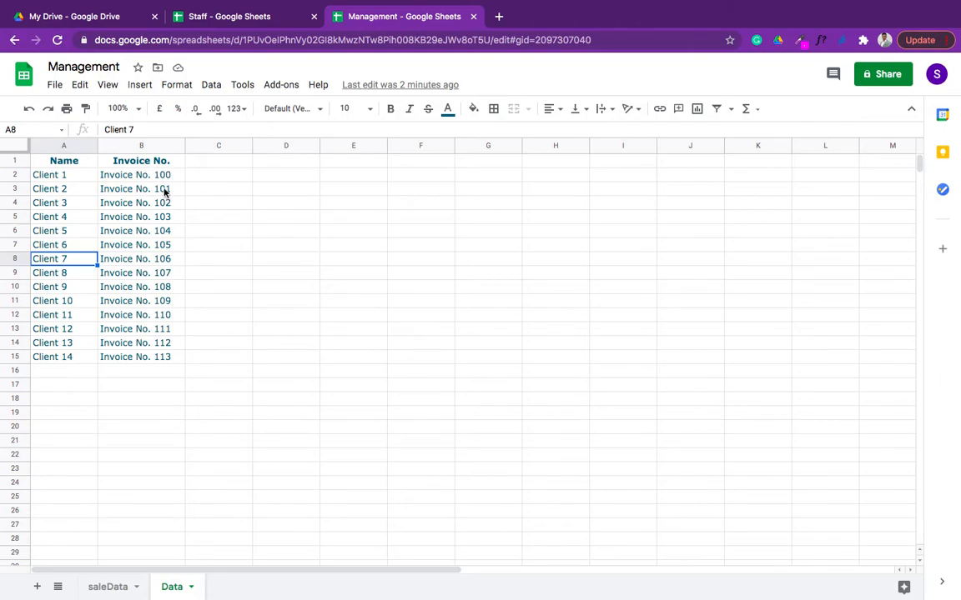
Step: Return to the saleData sheet and start a data validation rule for cell C2 with the List from a range criterion
click(101, 586)
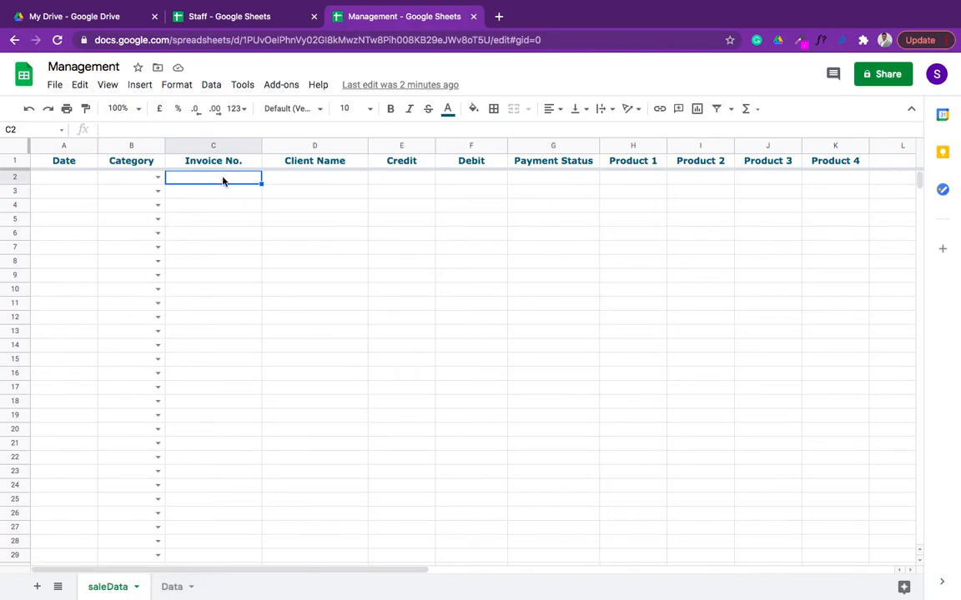
click(213, 86)
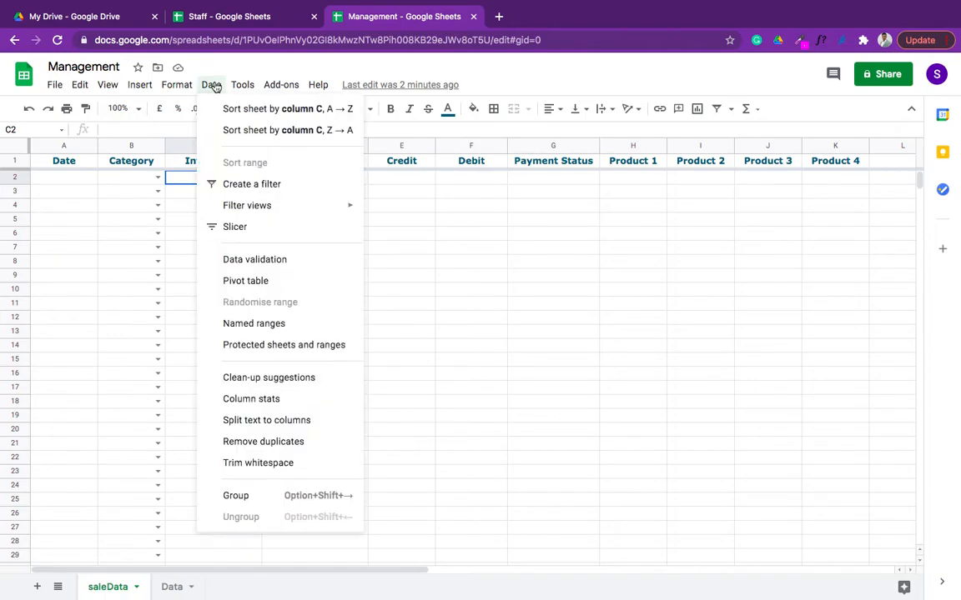
click(257, 259)
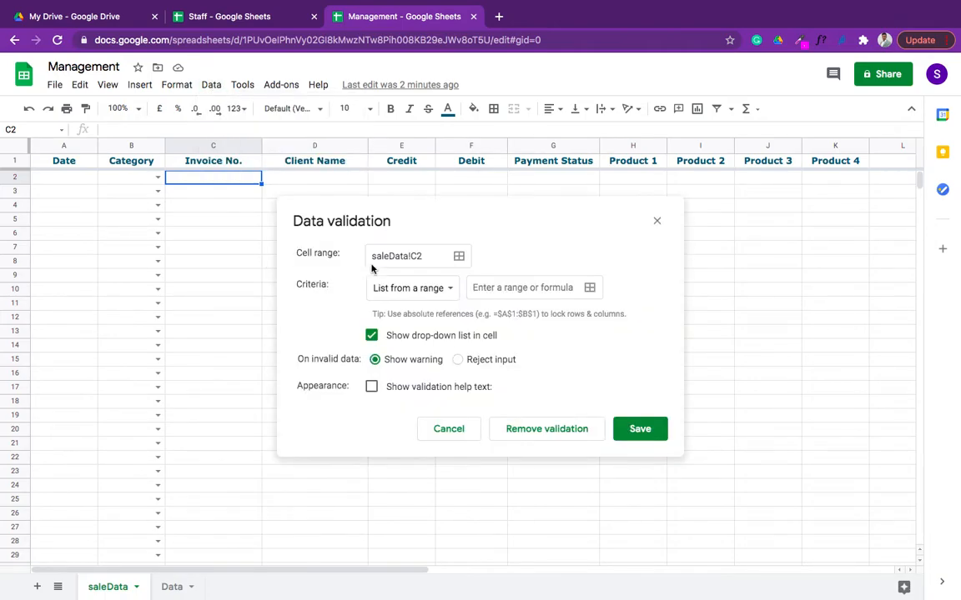
click(444, 288)
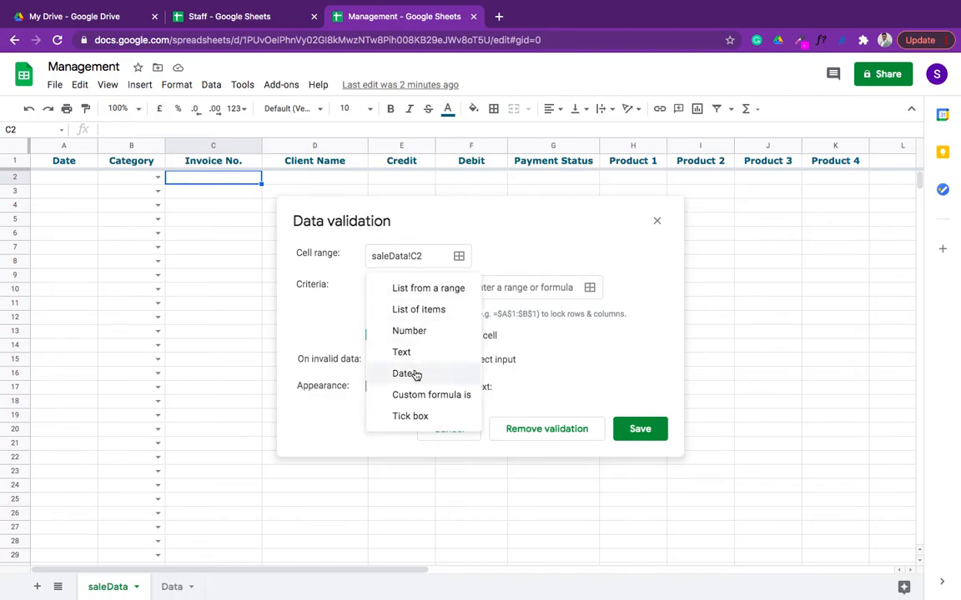
click(458, 289)
Step: Set the list source to the Invoice No. column of the Data sheet, using the open-ended range Data!B2:B
click(590, 288)
click(371, 258)
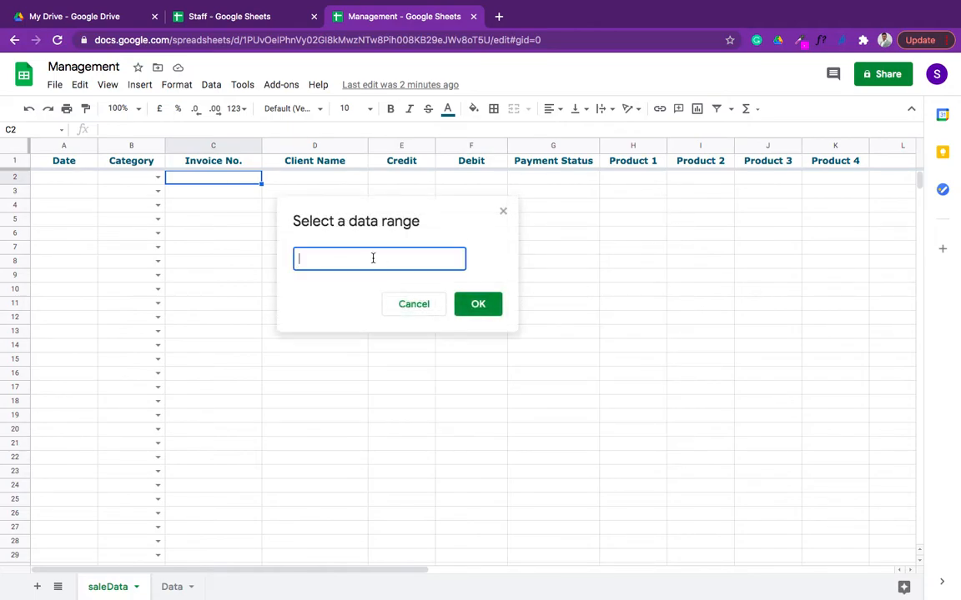
click(171, 585)
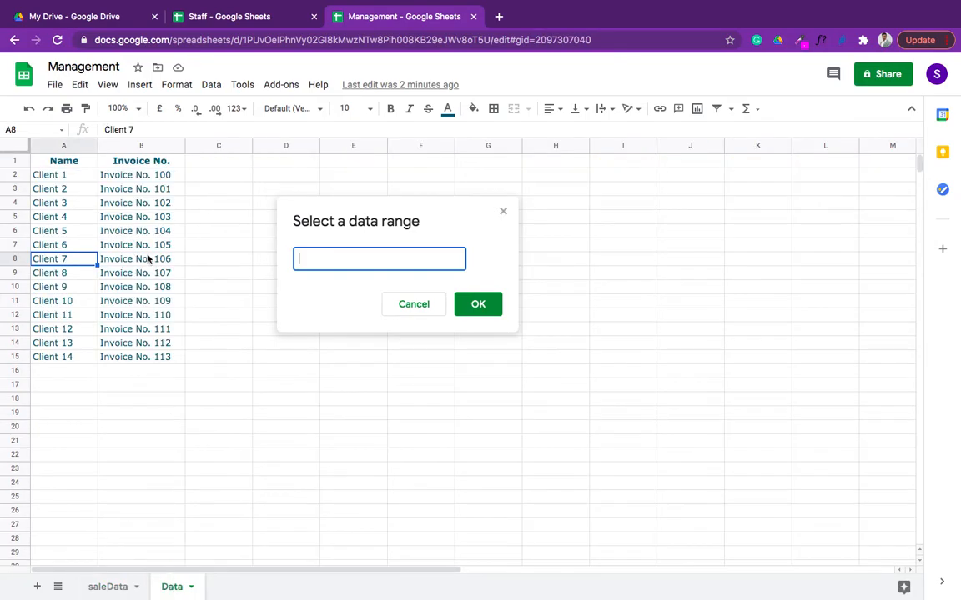
click(140, 176)
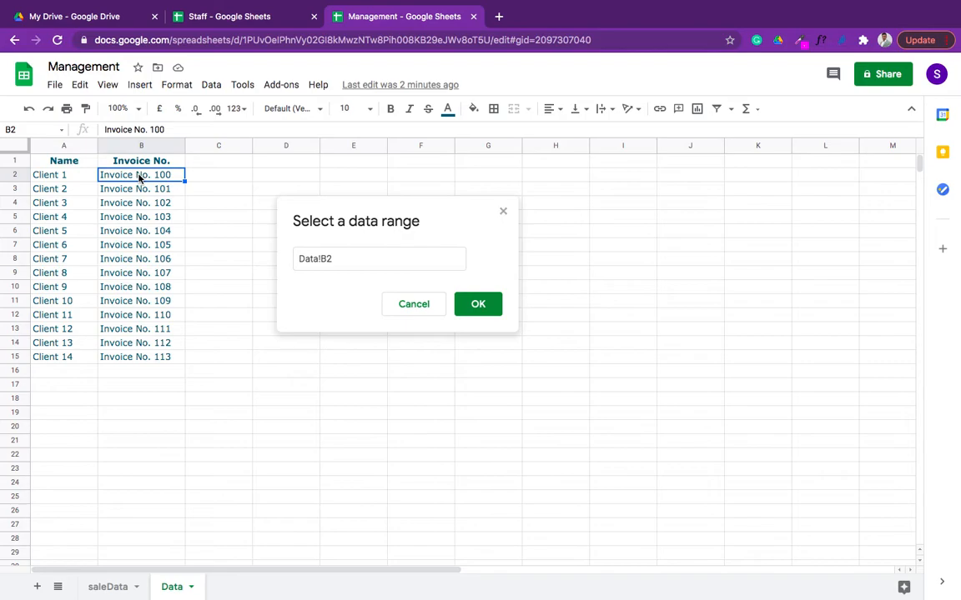
key(shift+Down)
key(shift+Down)
key(shift+Down)
key(shift+Down)
key(shift+Down)
key(shift+Down)
key(shift+Down)
key(shift+Down)
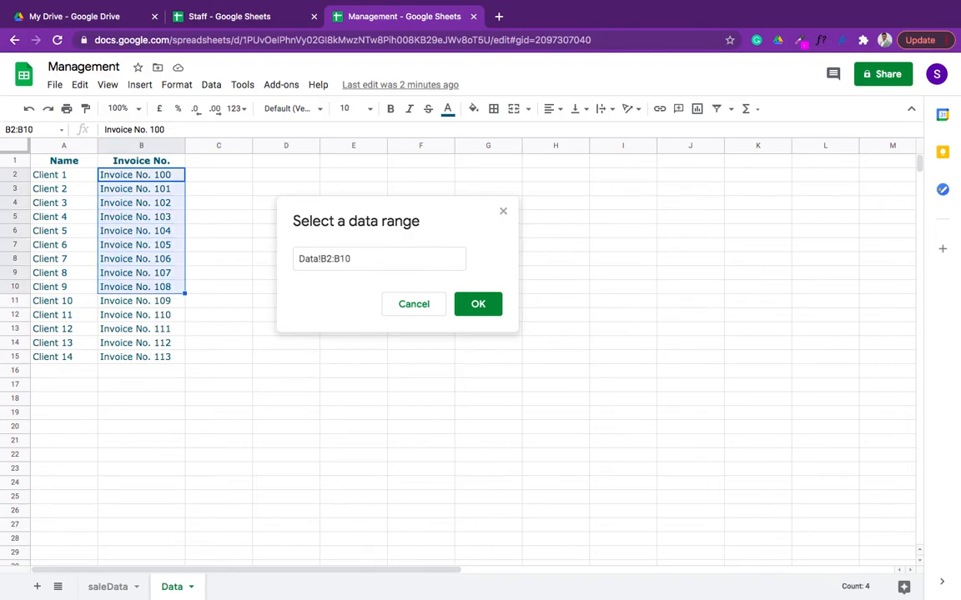
click(365, 258)
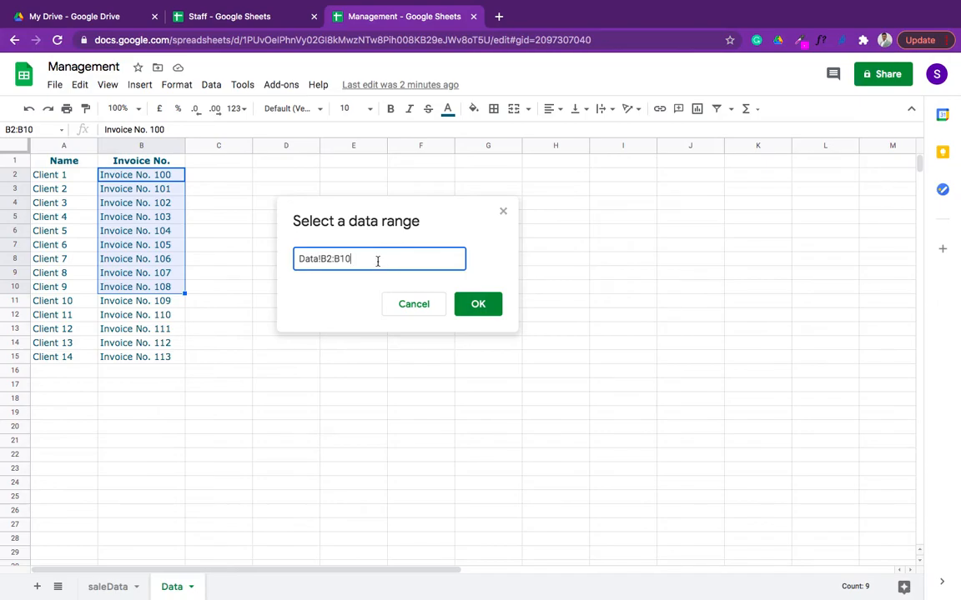
key(BackSpace)
key(BackSpace)
click(480, 305)
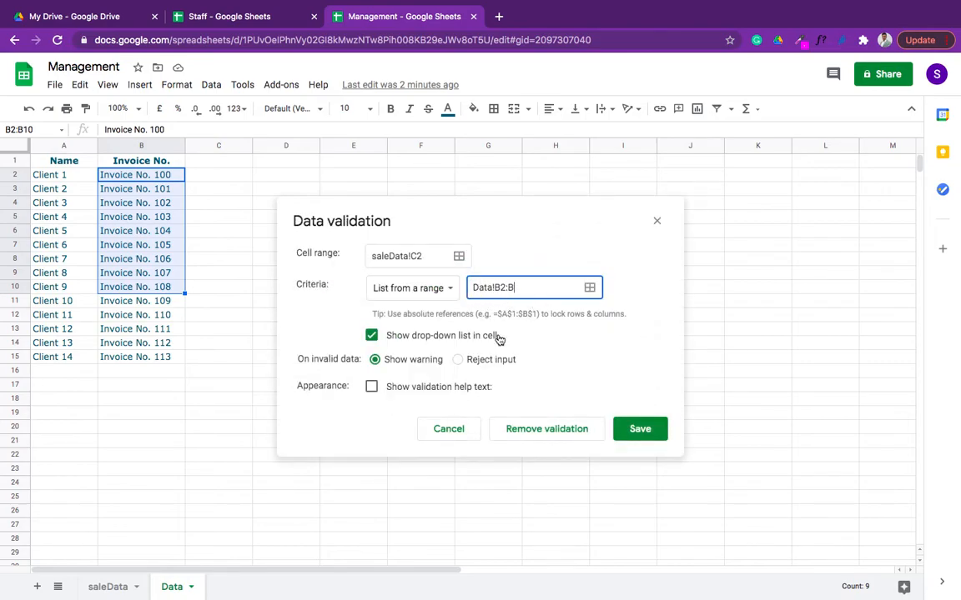
Step: Set the invoice rule to reject invalid input, extend its cell range to saleData!C2:C and save it
click(458, 361)
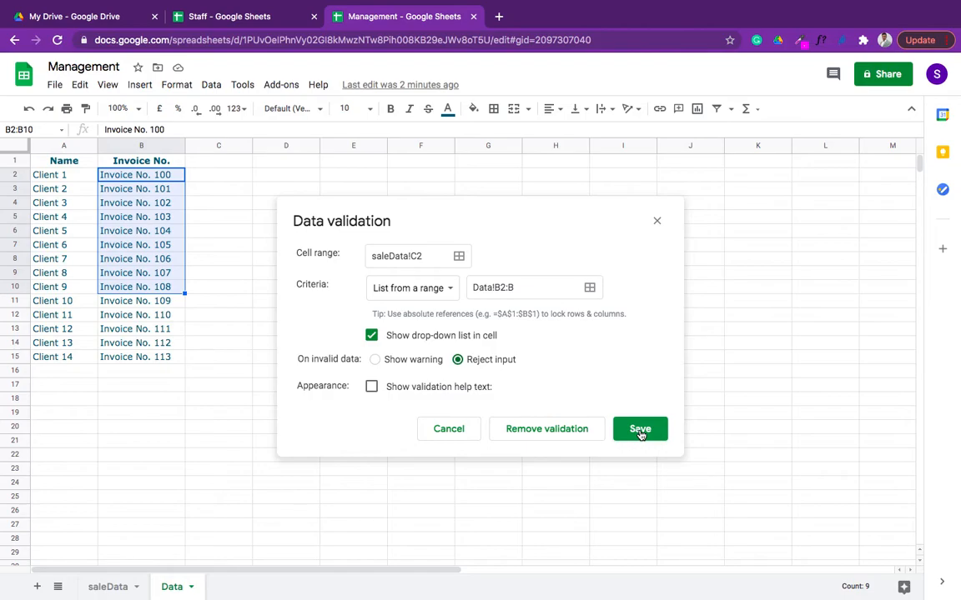
click(458, 258)
click(384, 257)
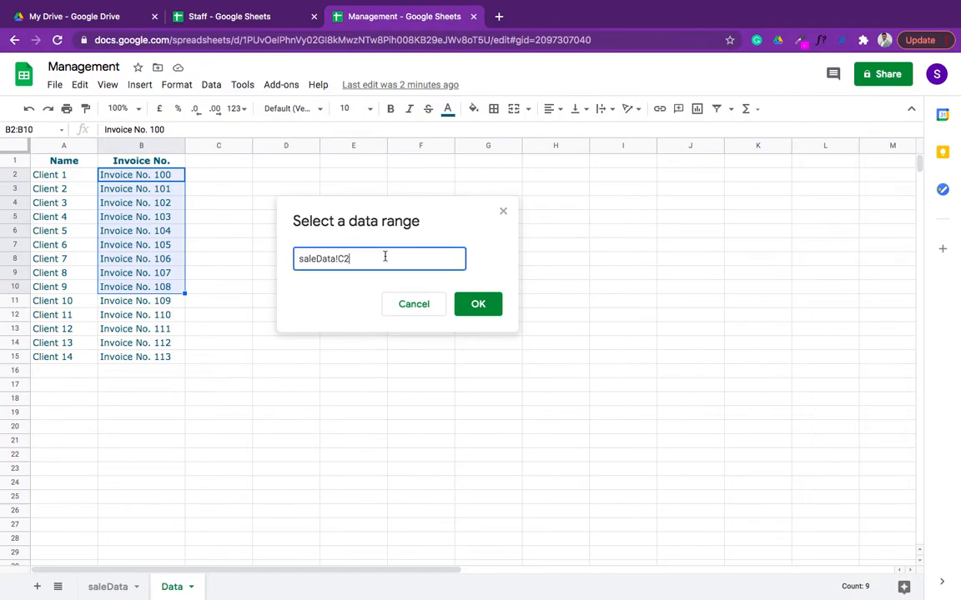
text(saleData!C2:C)
click(480, 304)
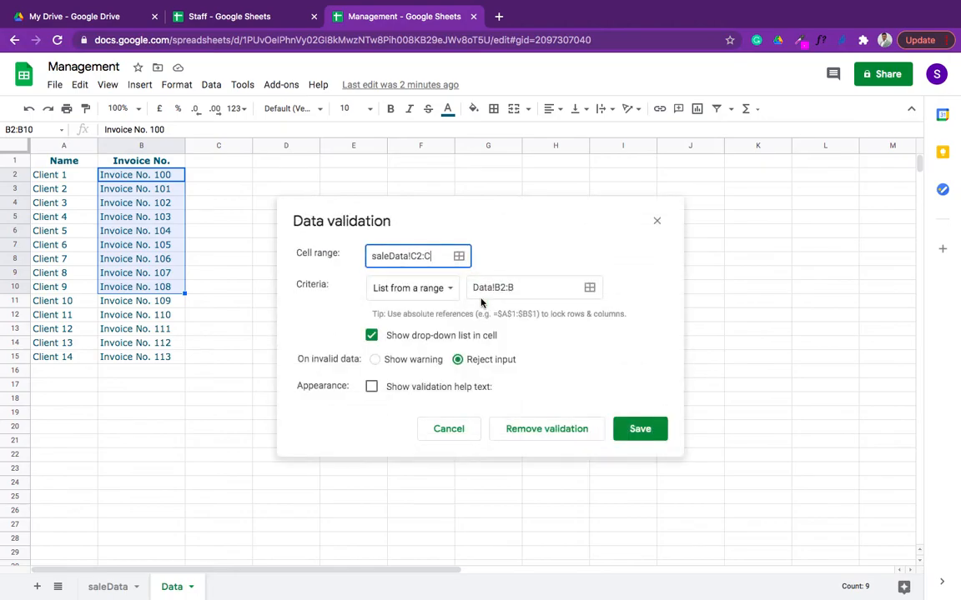
click(645, 431)
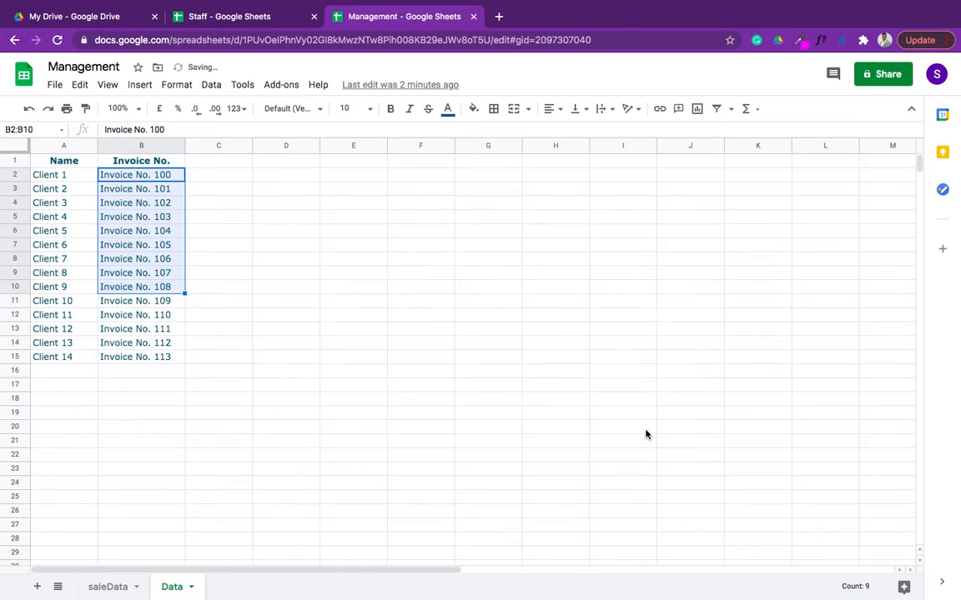
Step: Return to the saleData sheet and check the invoice options in the drop-down of cell C3
click(117, 592)
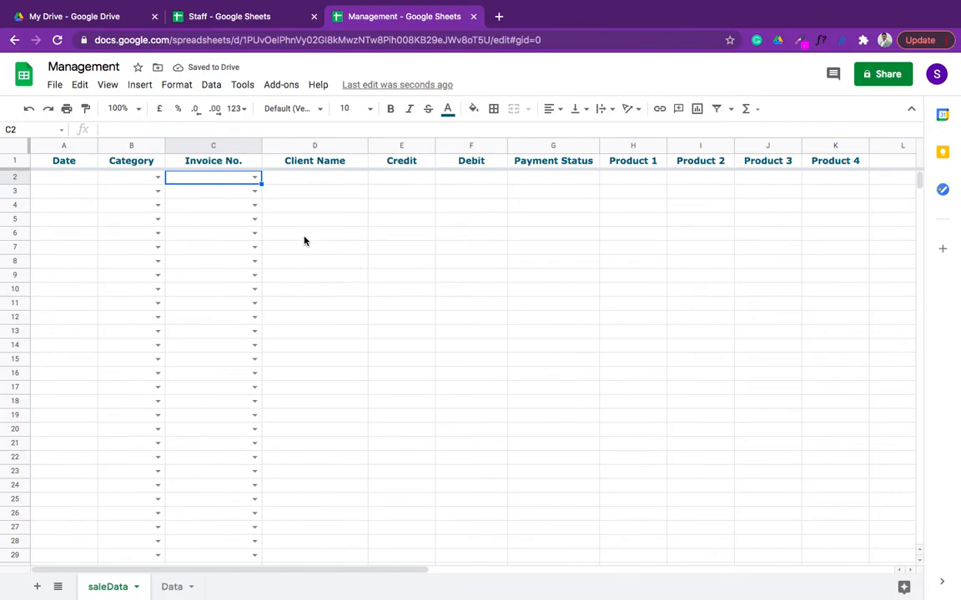
click(255, 191)
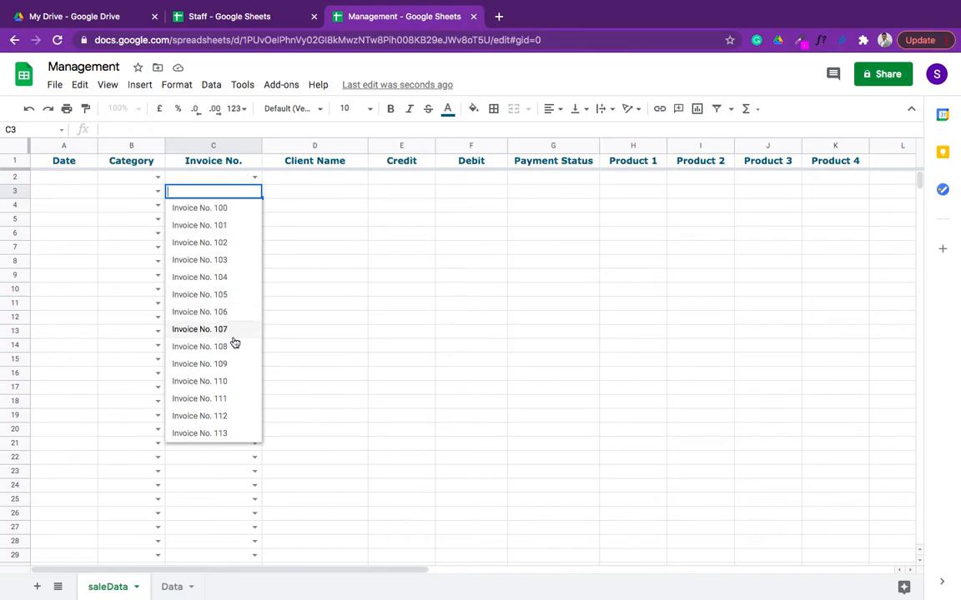
click(357, 322)
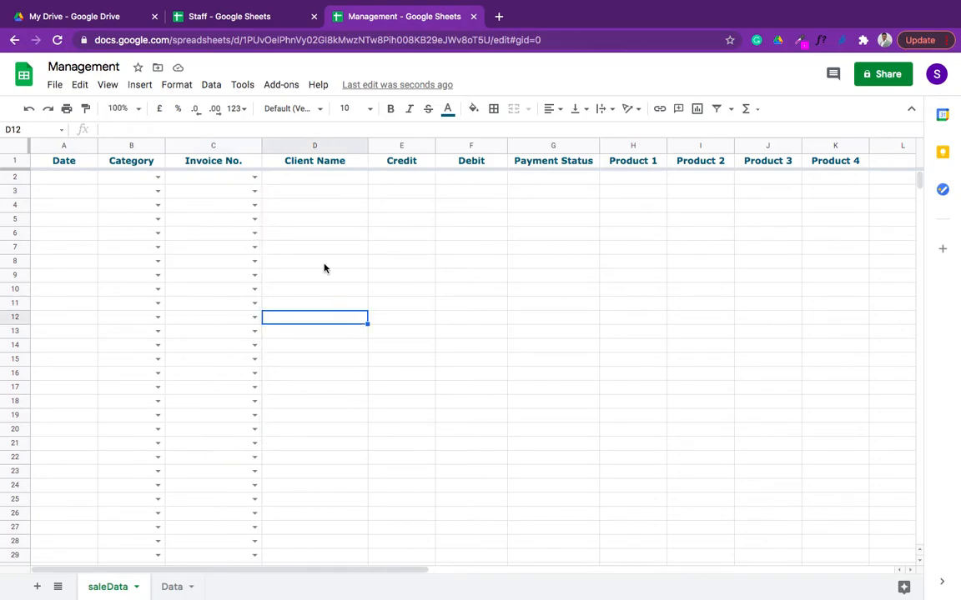
Step: Review the invoice options in the drop-down of cell C3 and the source lists on the Data sheet
click(255, 192)
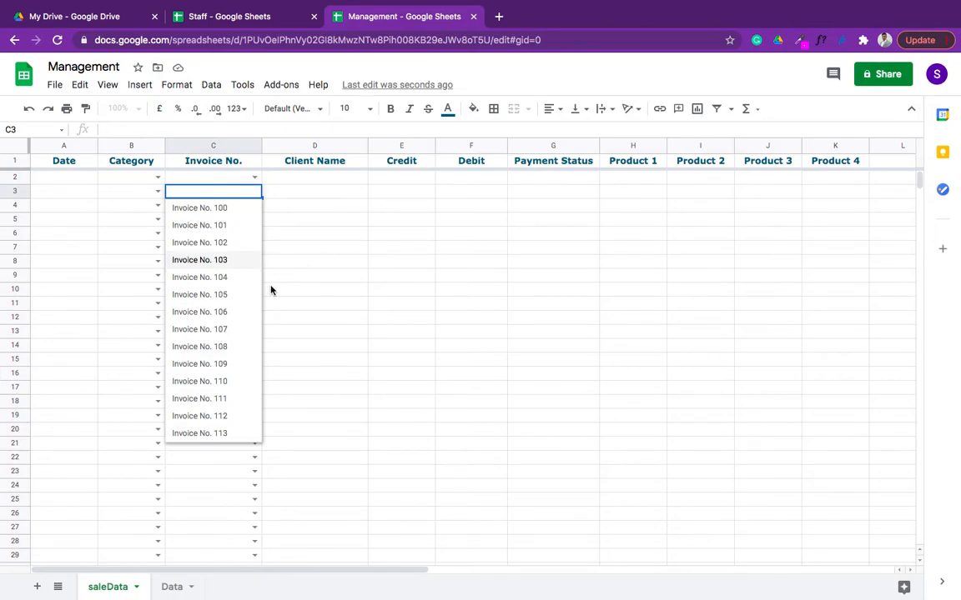
click(309, 294)
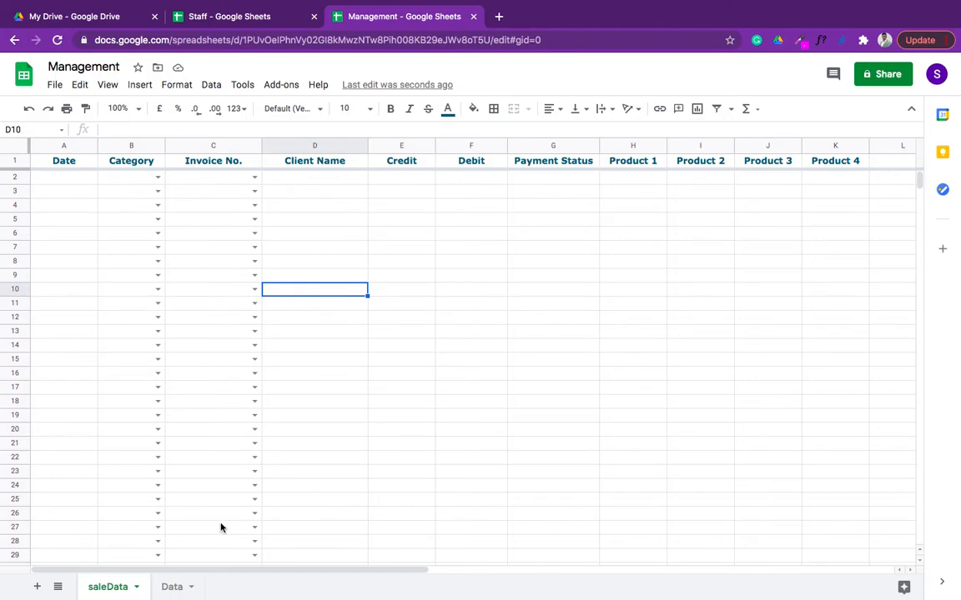
click(173, 587)
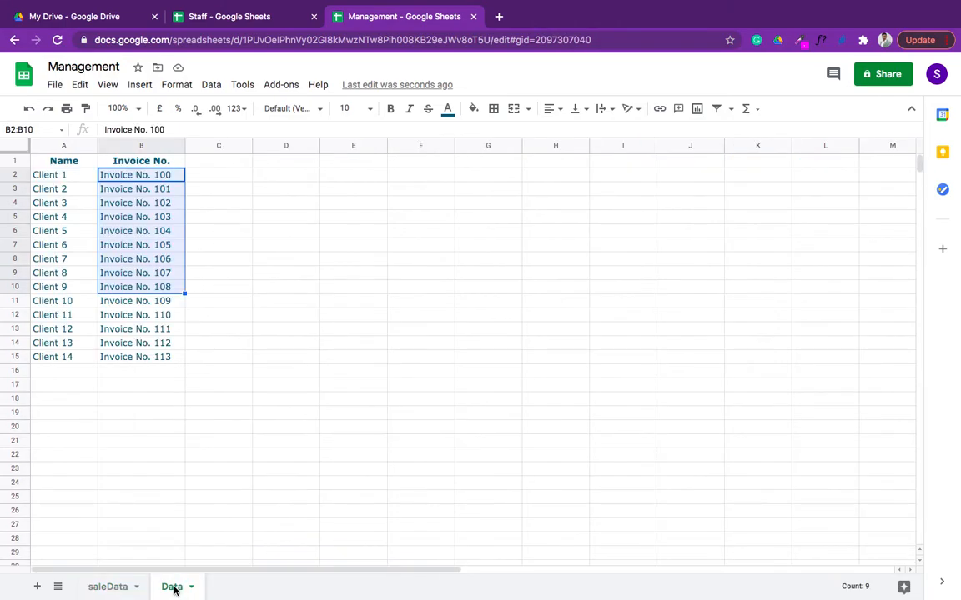
click(265, 247)
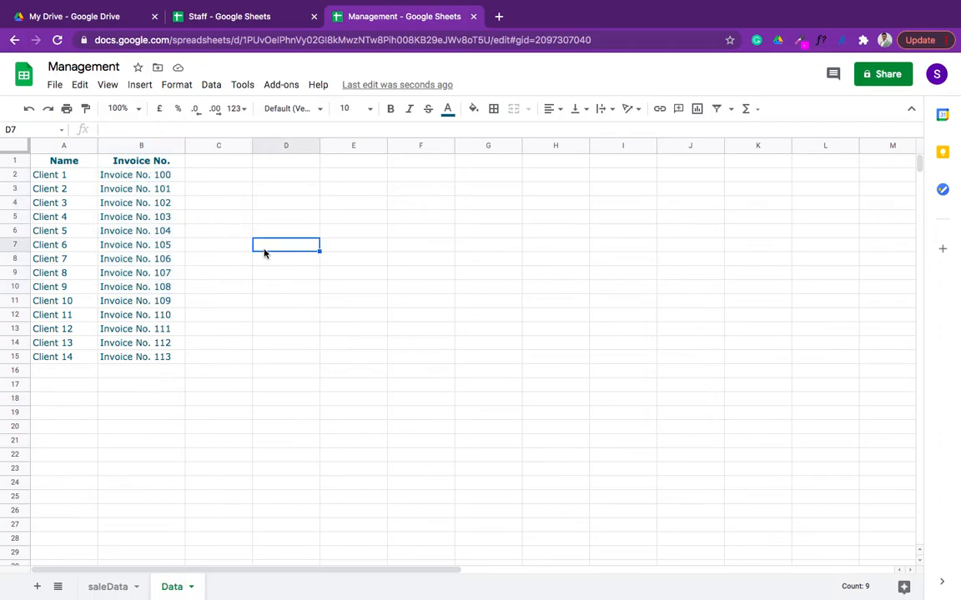
click(113, 590)
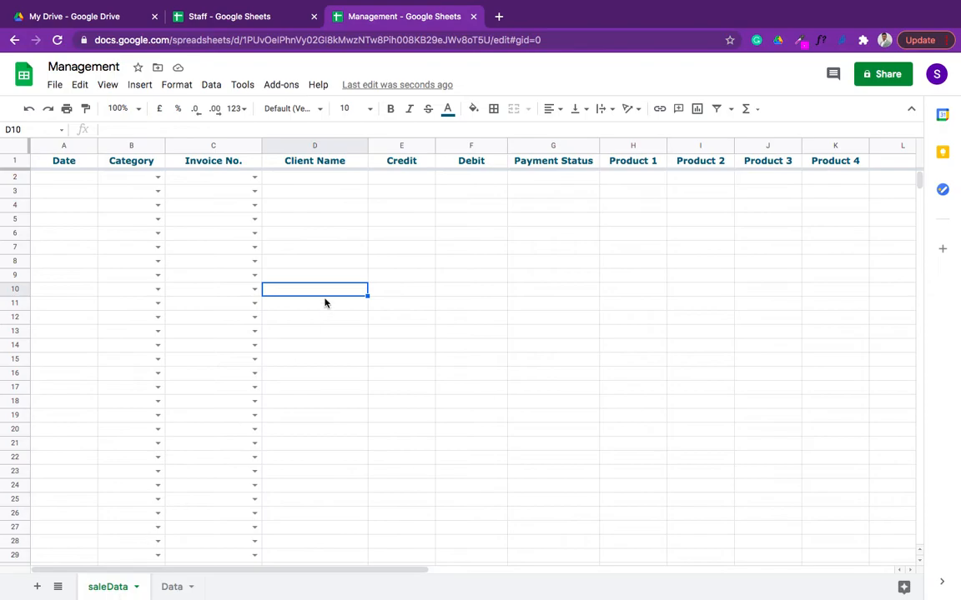
Step: Start a data validation rule for cell D2 under Client Name with the List from a range criterion
click(339, 178)
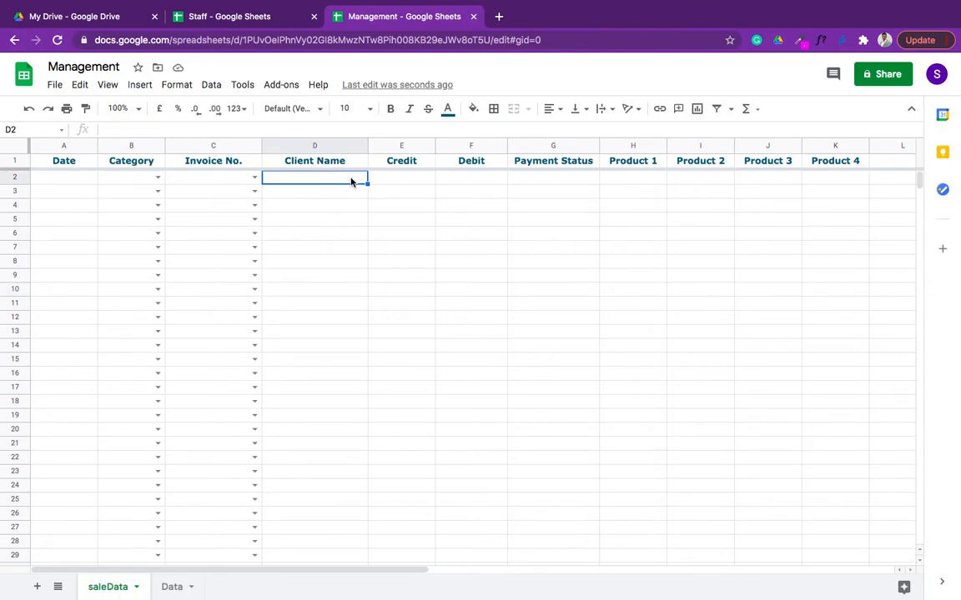
click(210, 86)
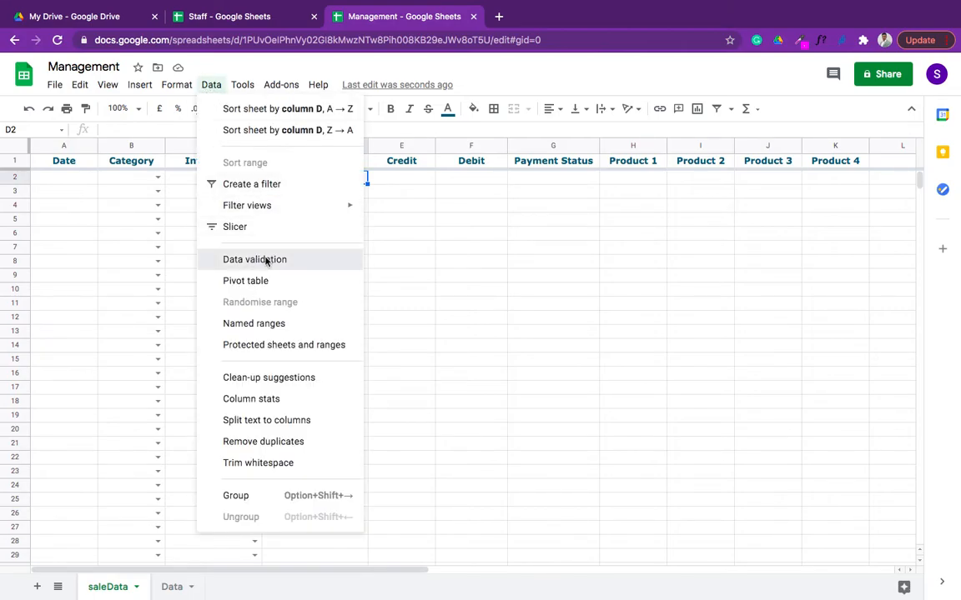
click(254, 259)
click(448, 293)
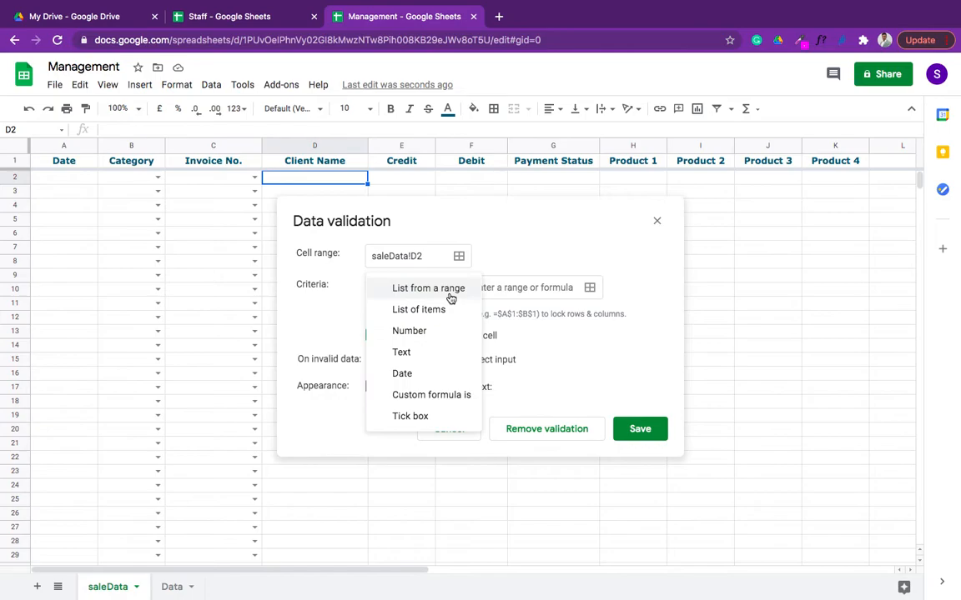
click(442, 294)
Step: Set the list source to the Name column of the Data sheet, using the open-ended range Data!A2:A
click(590, 288)
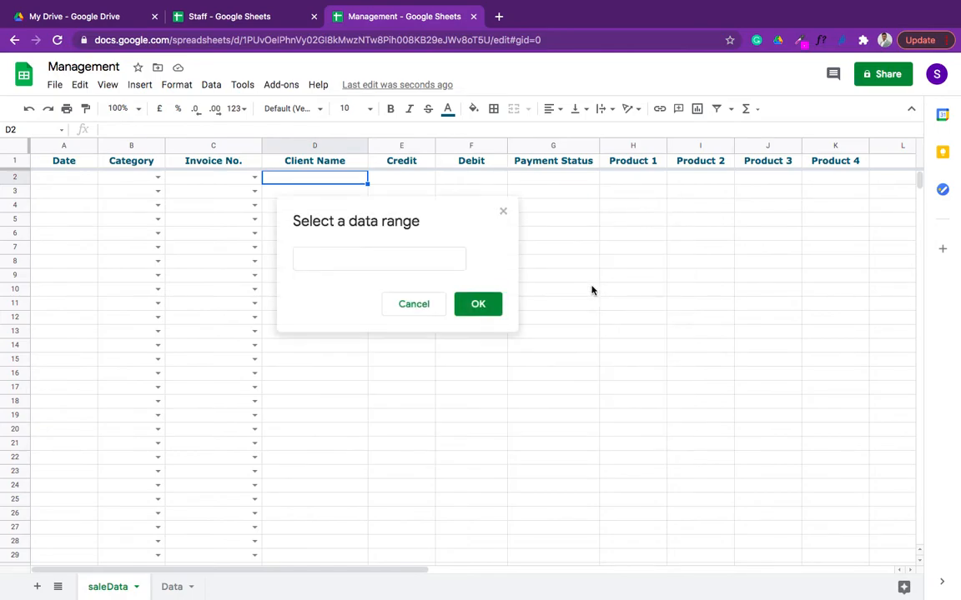
click(387, 264)
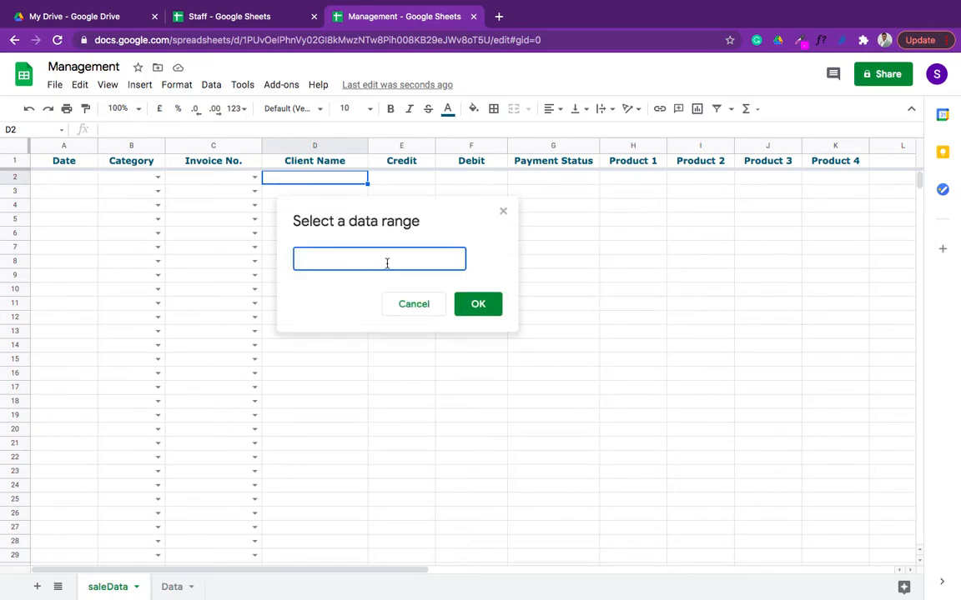
click(172, 588)
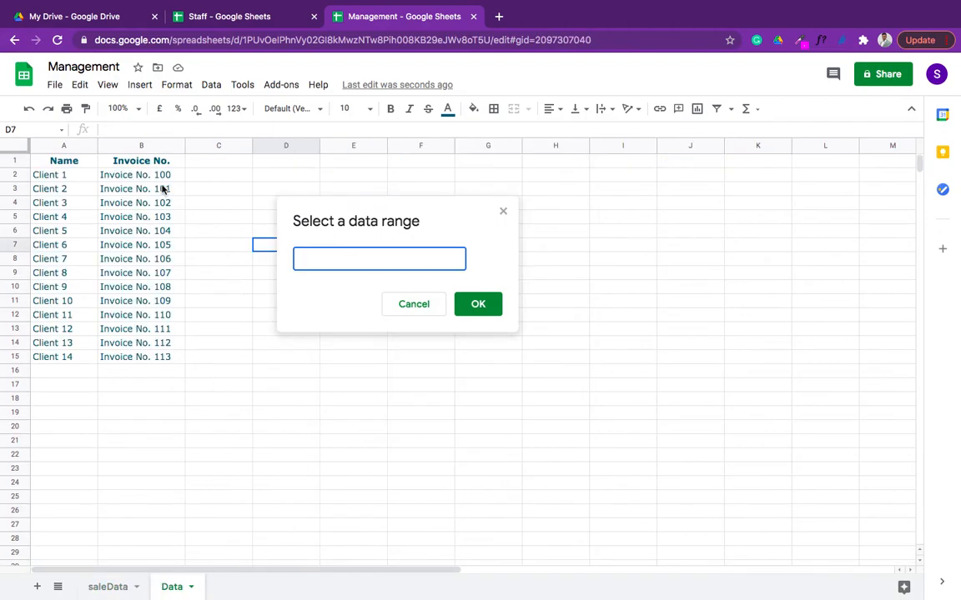
click(41, 179)
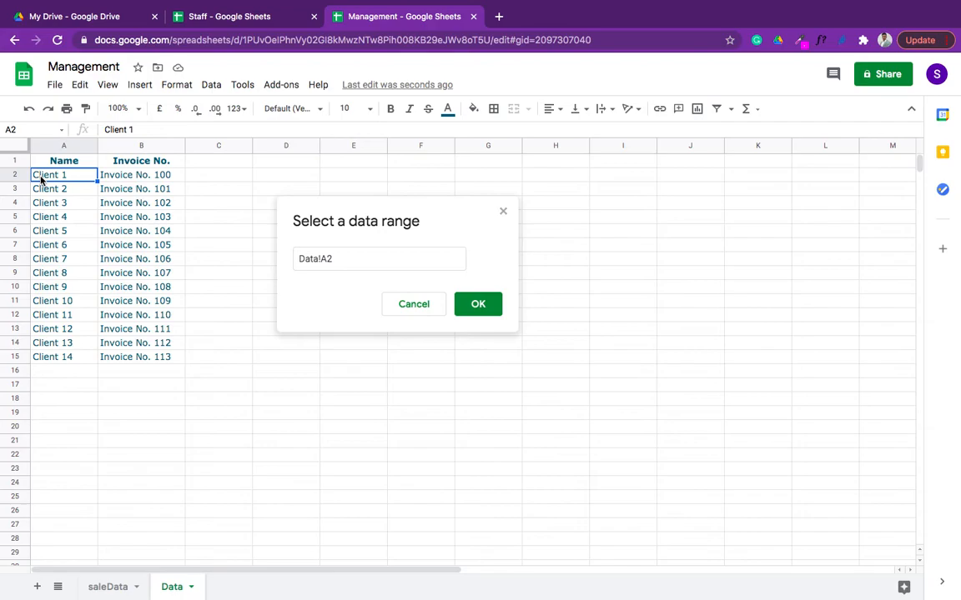
drag(41, 177, 50, 217)
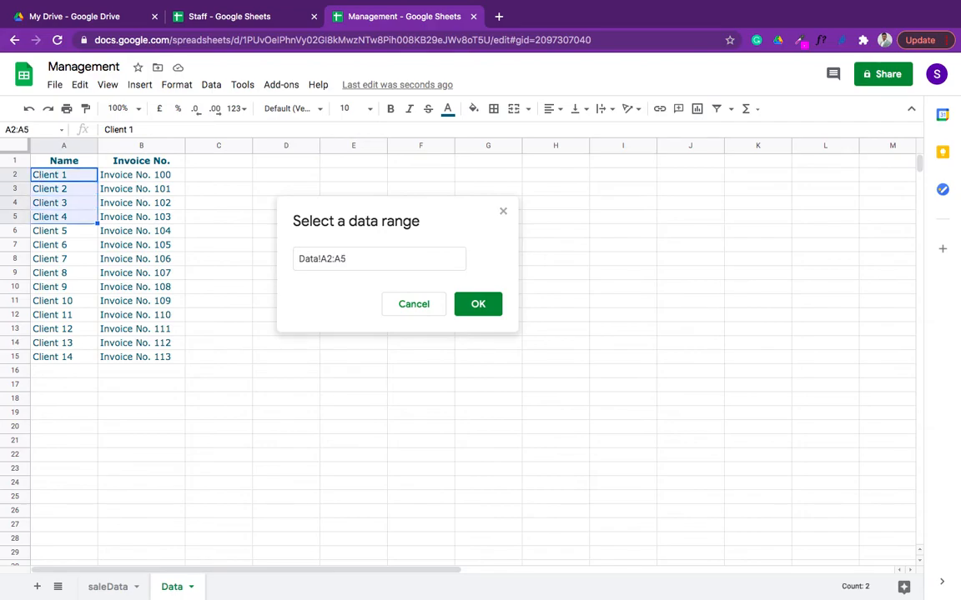
click(388, 263)
key(BackSpace)
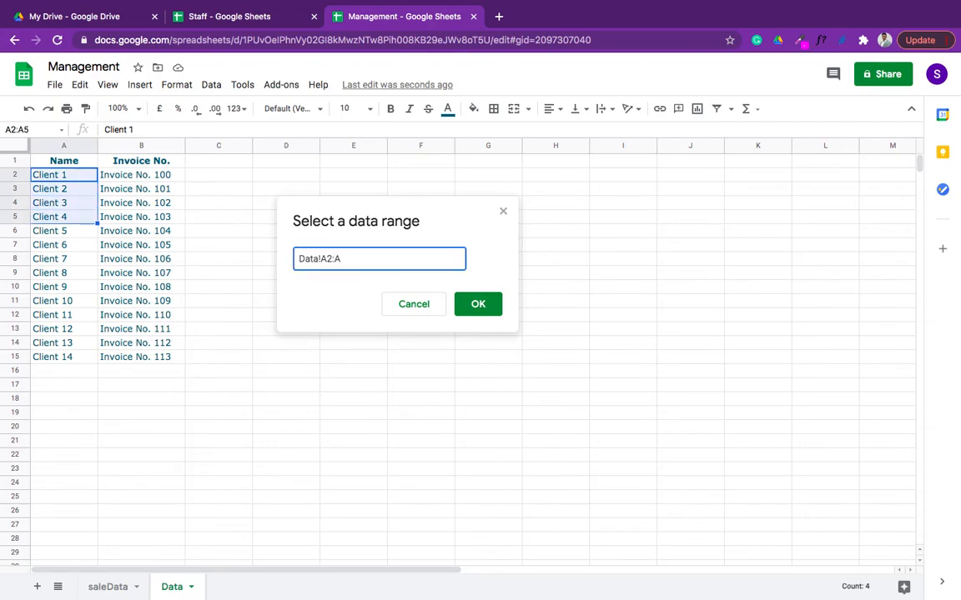
click(479, 305)
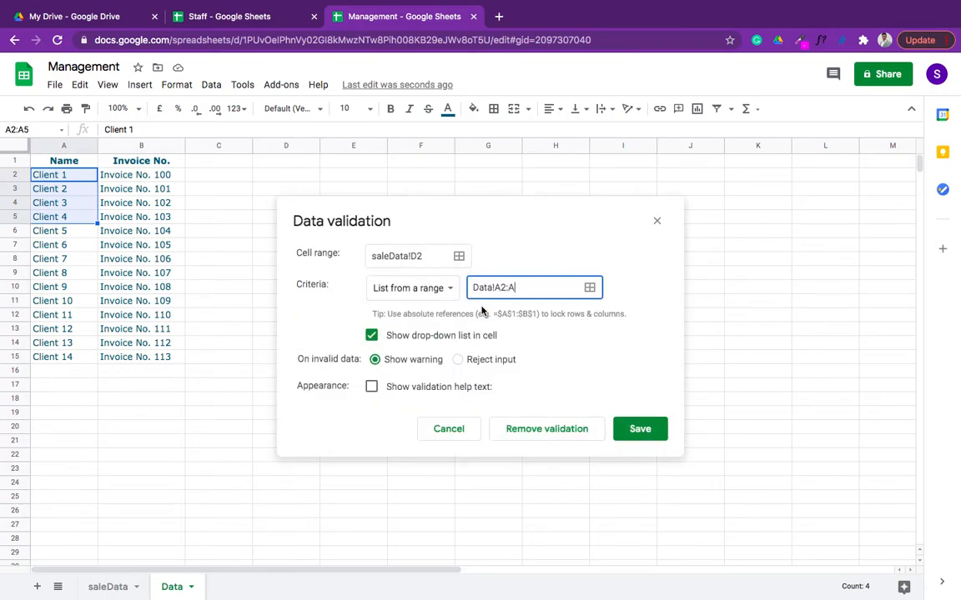
Step: Extend the client rule's cell range to saleData!D2:D, set it to reject invalid input and save it
click(457, 257)
click(383, 260)
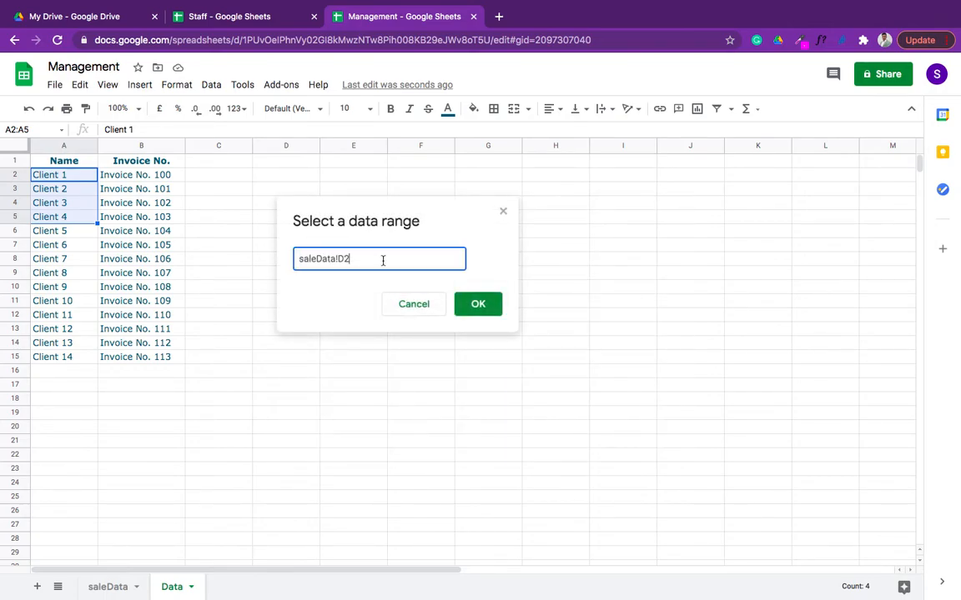
text(:D)
click(479, 307)
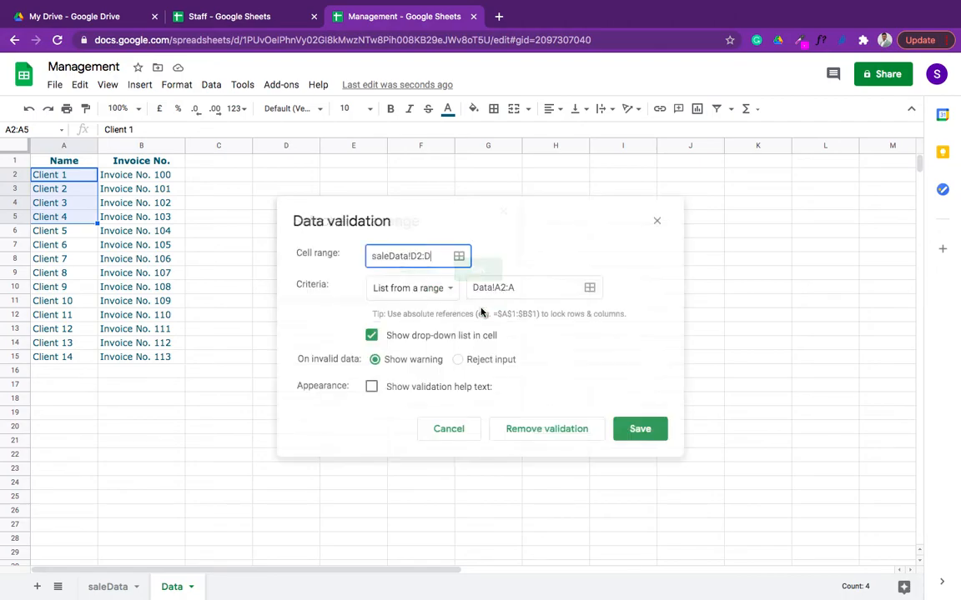
click(457, 360)
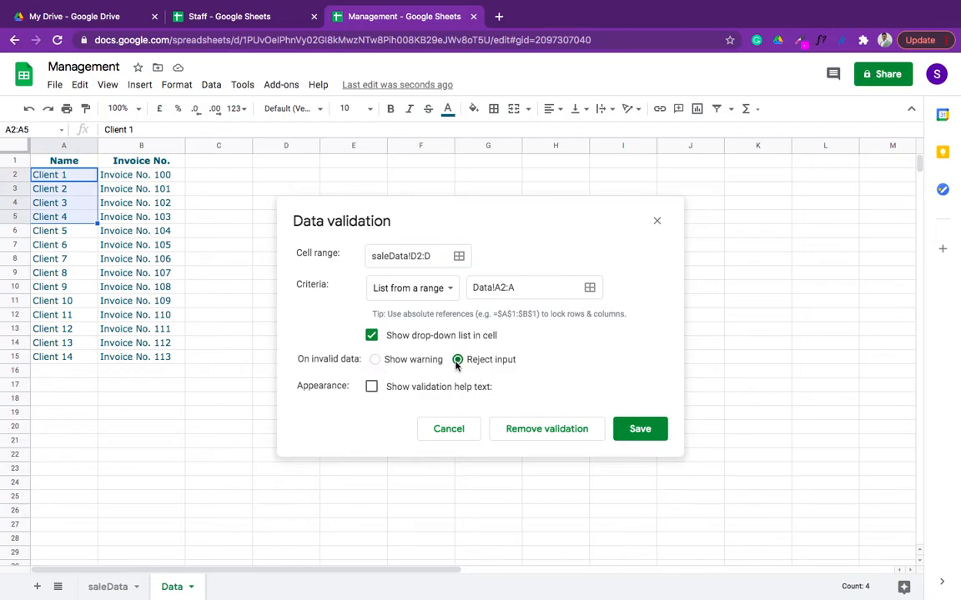
click(648, 431)
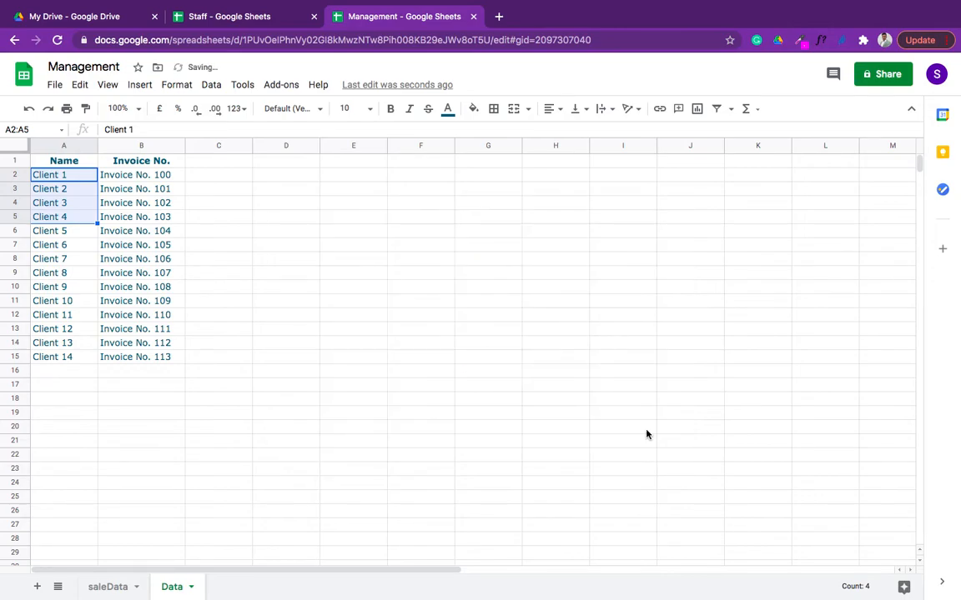
Step: Return to the saleData sheet and check the client options in the drop-down of cell D2
click(108, 587)
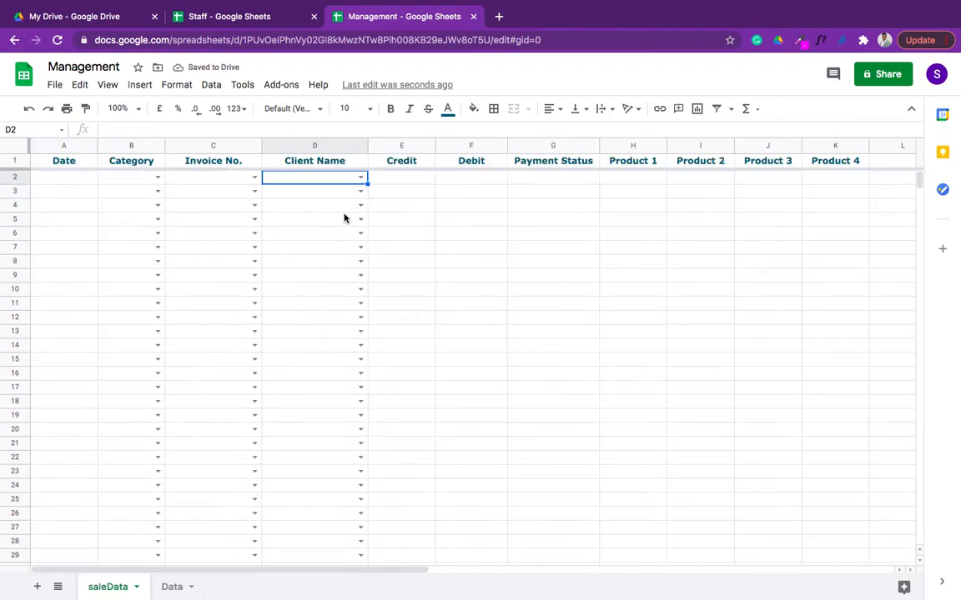
click(361, 178)
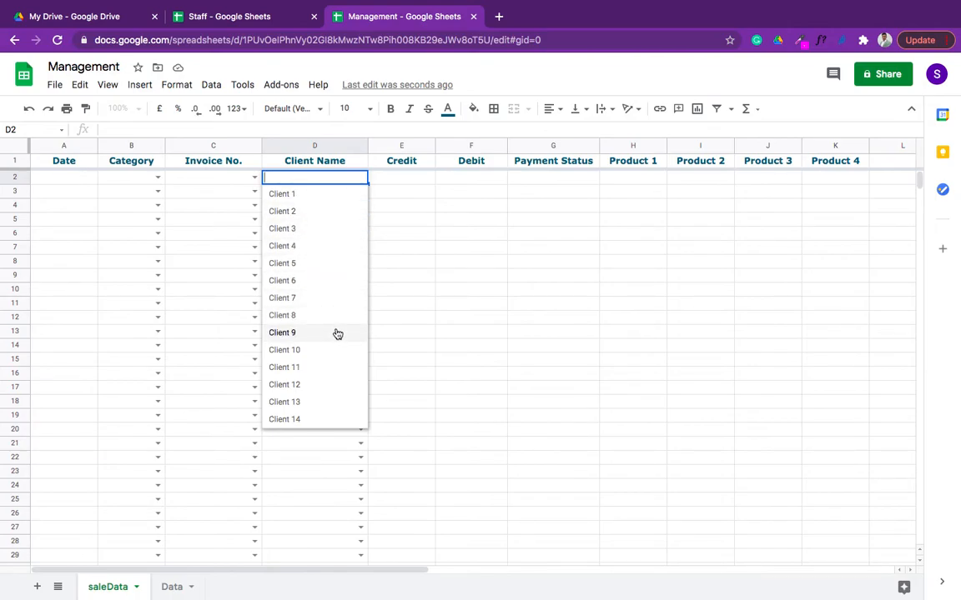
click(403, 323)
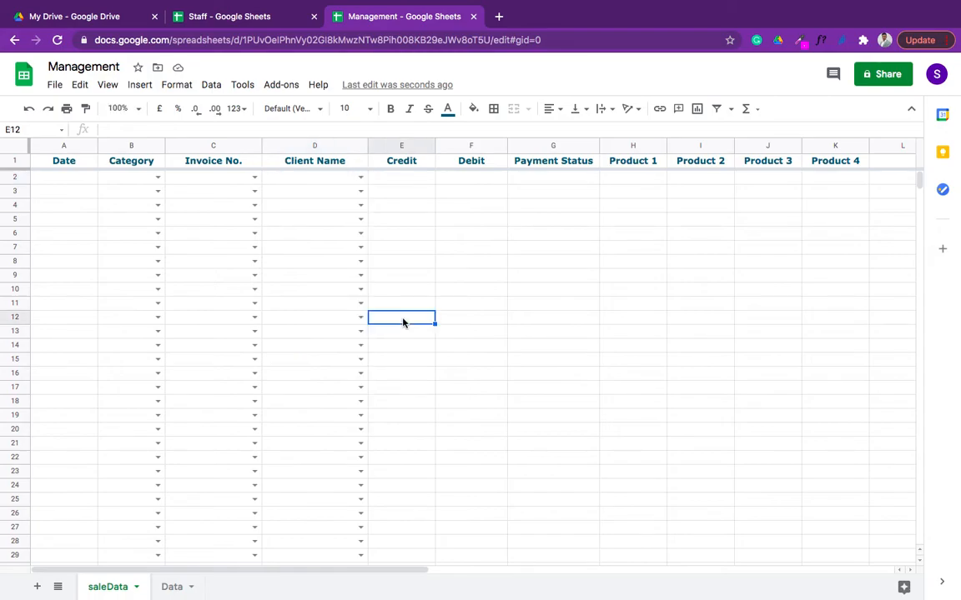
Step: Start a data validation rule for cell G2 under Payment Status with a list of the items Paid and Pending
click(422, 182)
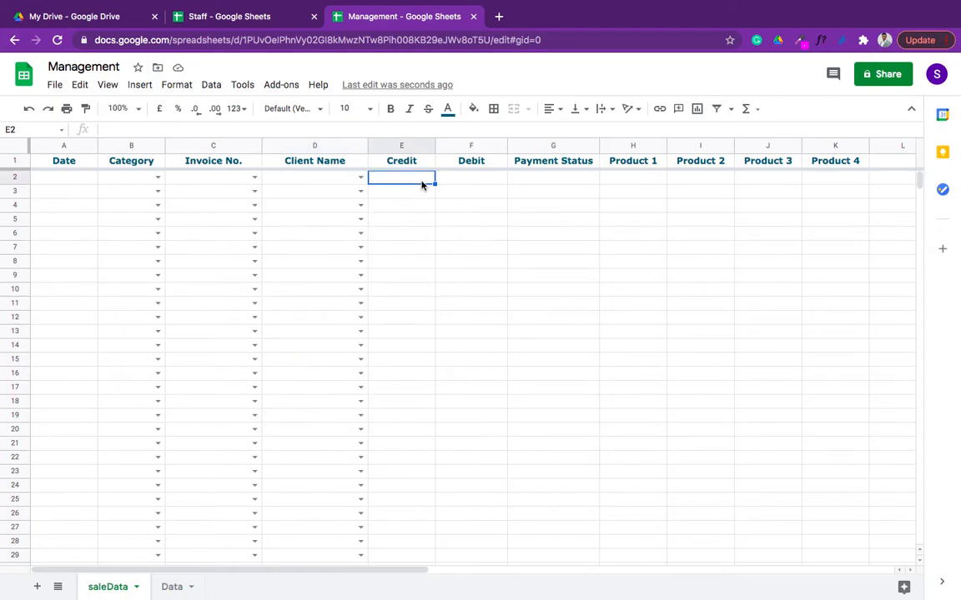
key(Tab)
key(Left)
key(Tab)
key(Tab)
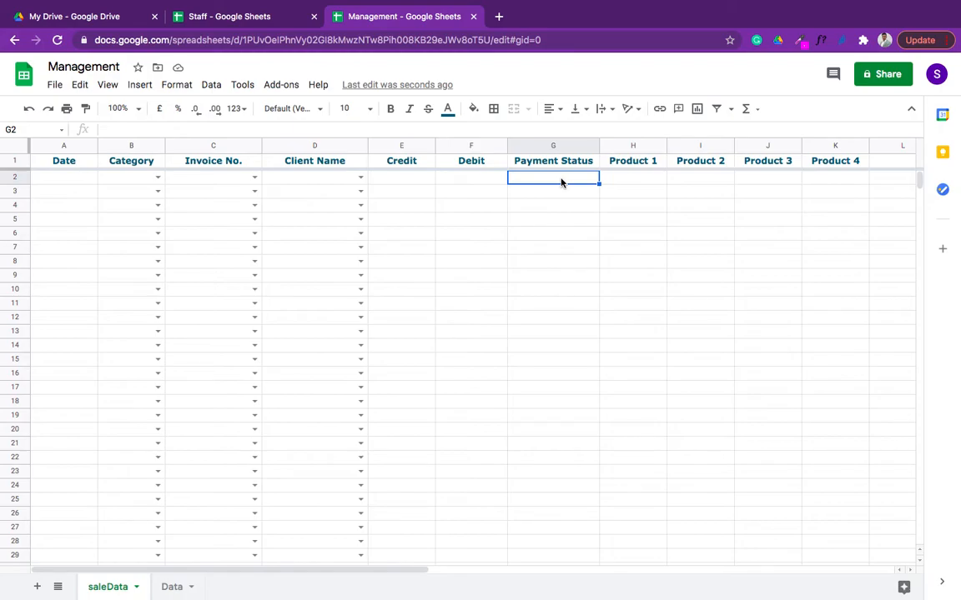
click(211, 84)
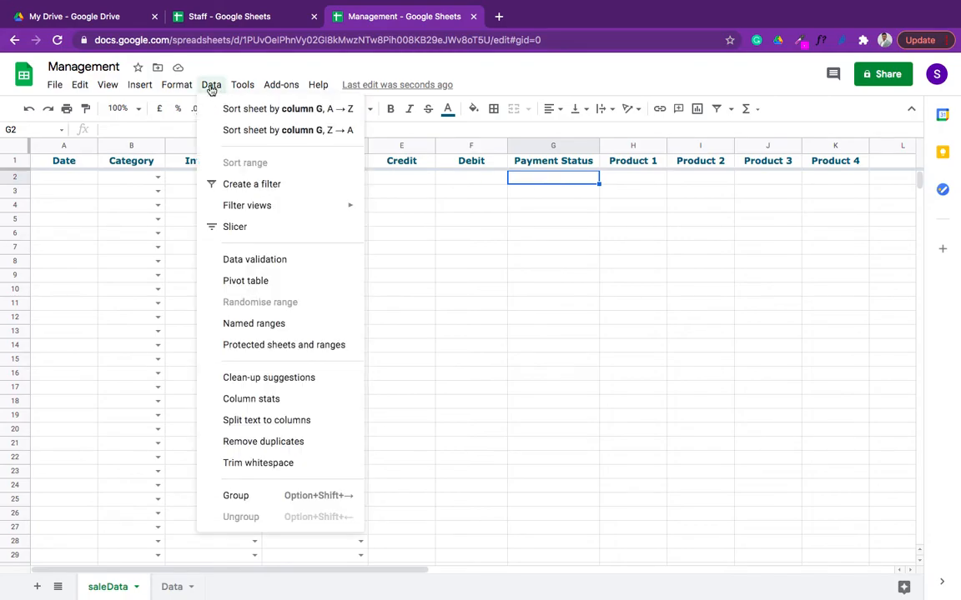
click(260, 262)
click(449, 289)
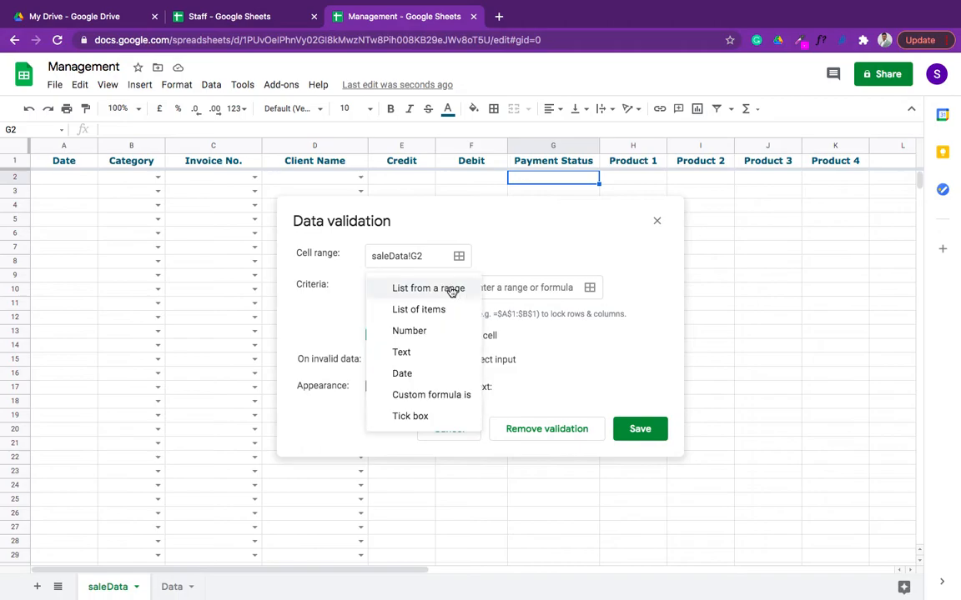
click(435, 310)
click(487, 283)
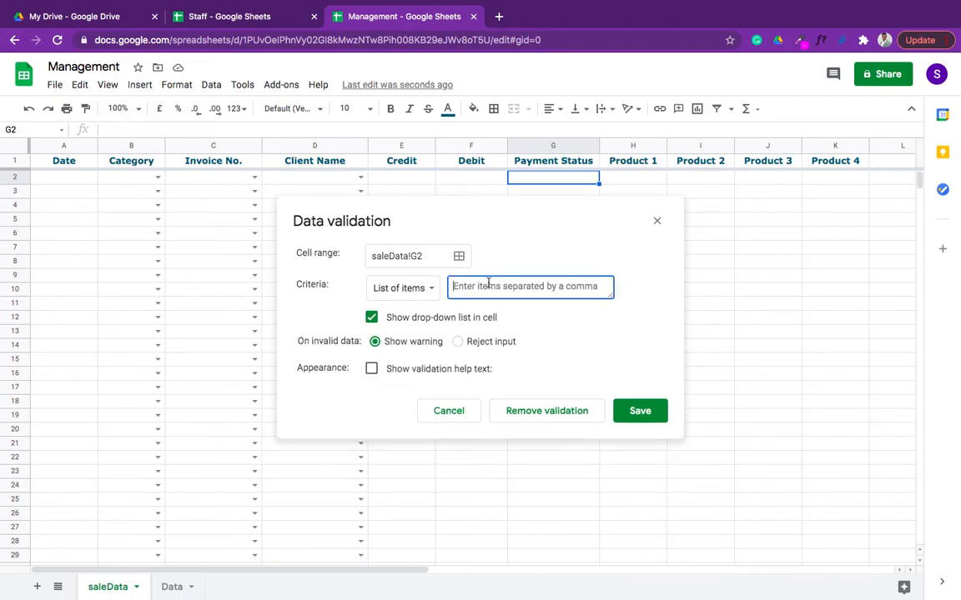
text(P)
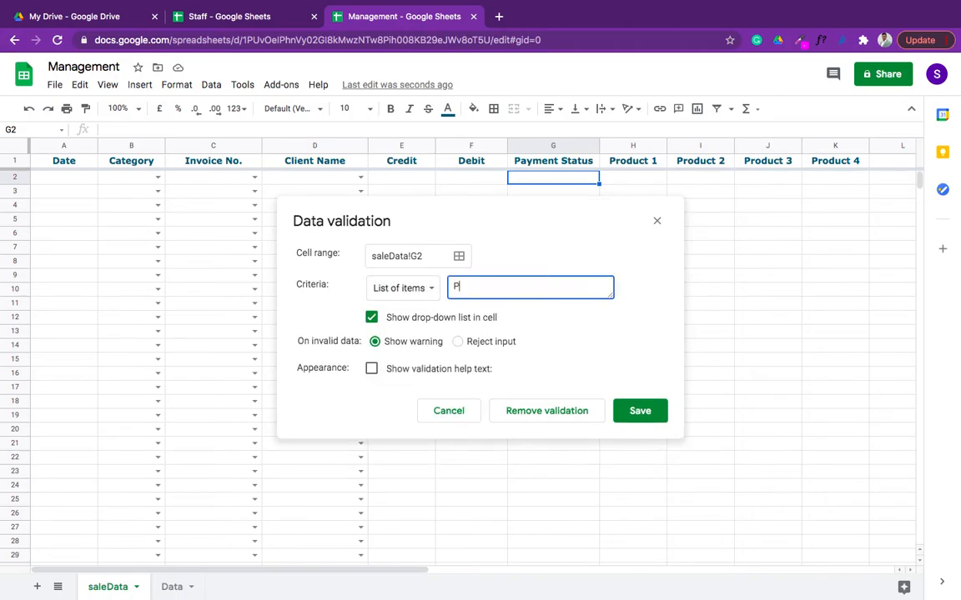
text(aid, Pending)
Step: Set the payment status rule to reject invalid input, extend its cell range to saleData!G2:G and save it
click(457, 343)
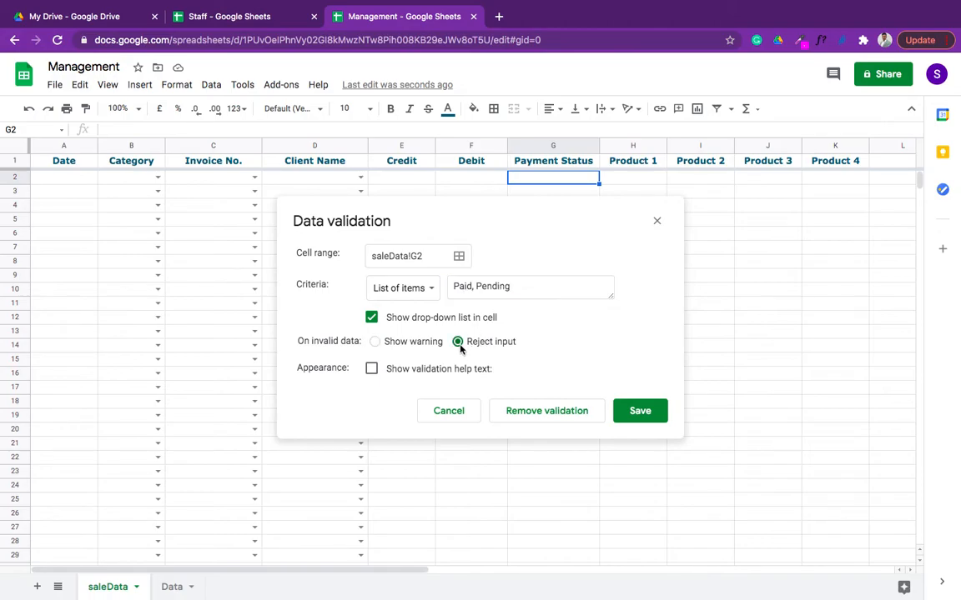
click(459, 256)
click(375, 257)
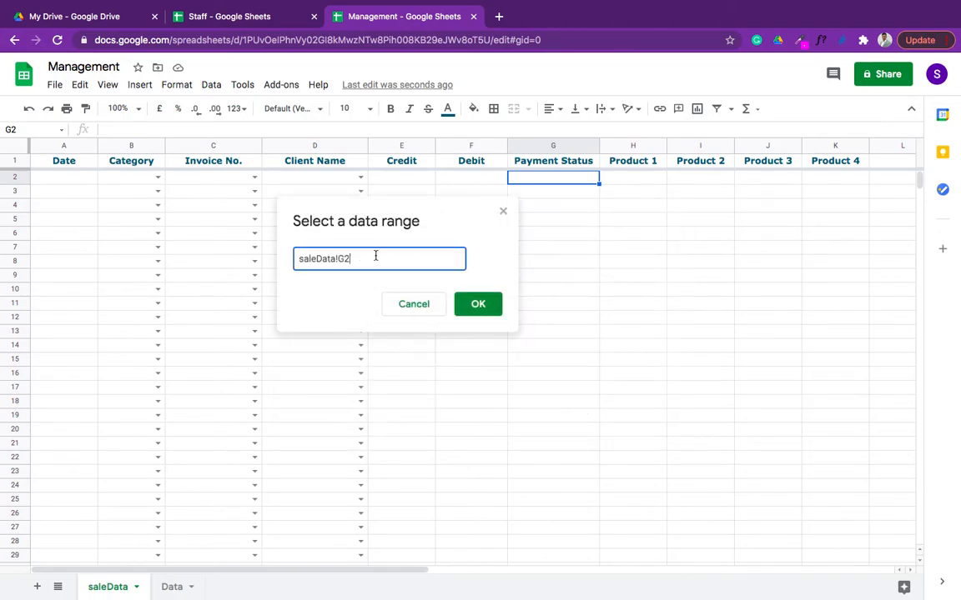
text(:G)
click(474, 302)
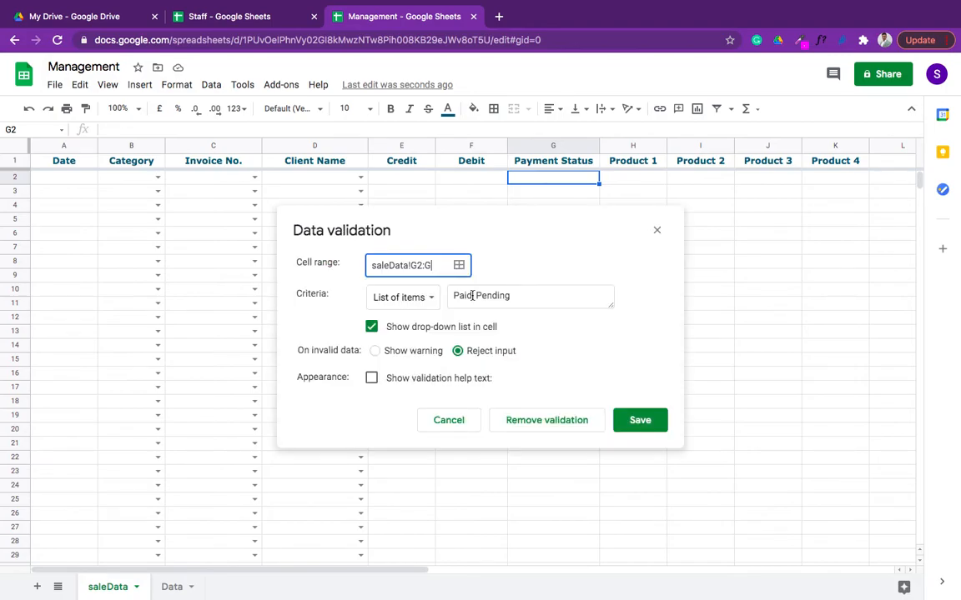
click(640, 421)
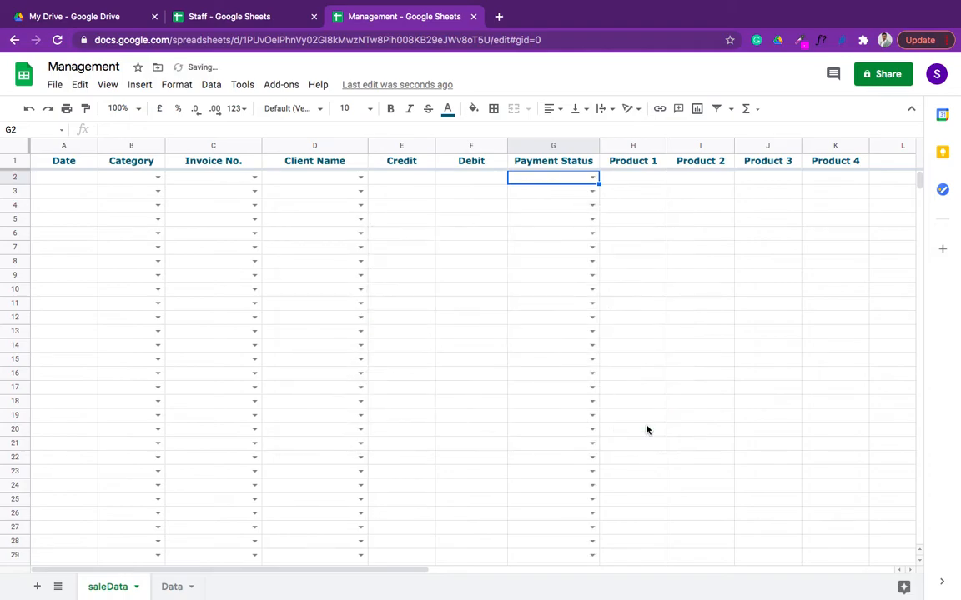
Step: Try the Pending option in the drop-down of cell G2 and clear the cell again
click(592, 177)
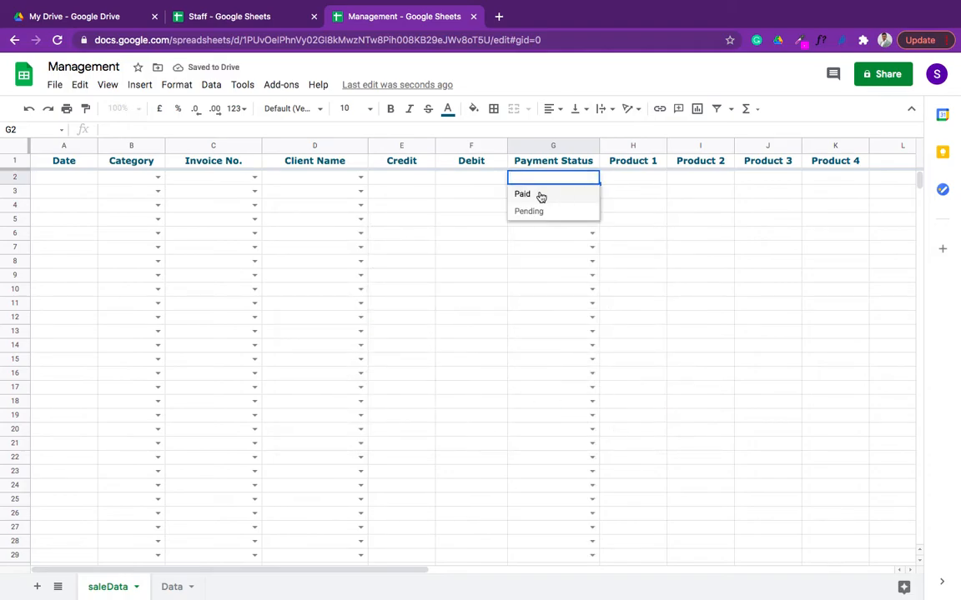
click(541, 212)
click(680, 197)
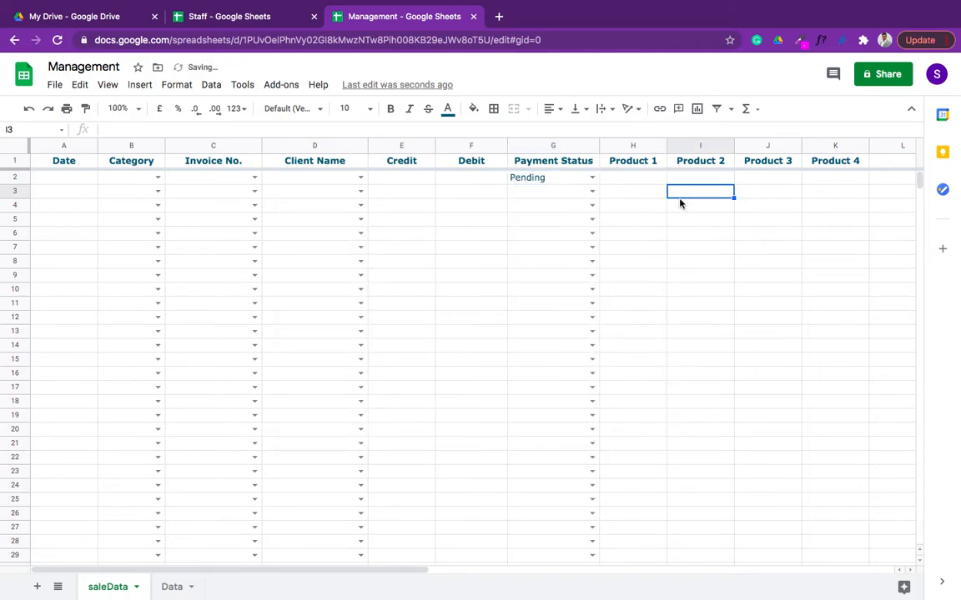
click(573, 182)
key(Delete)
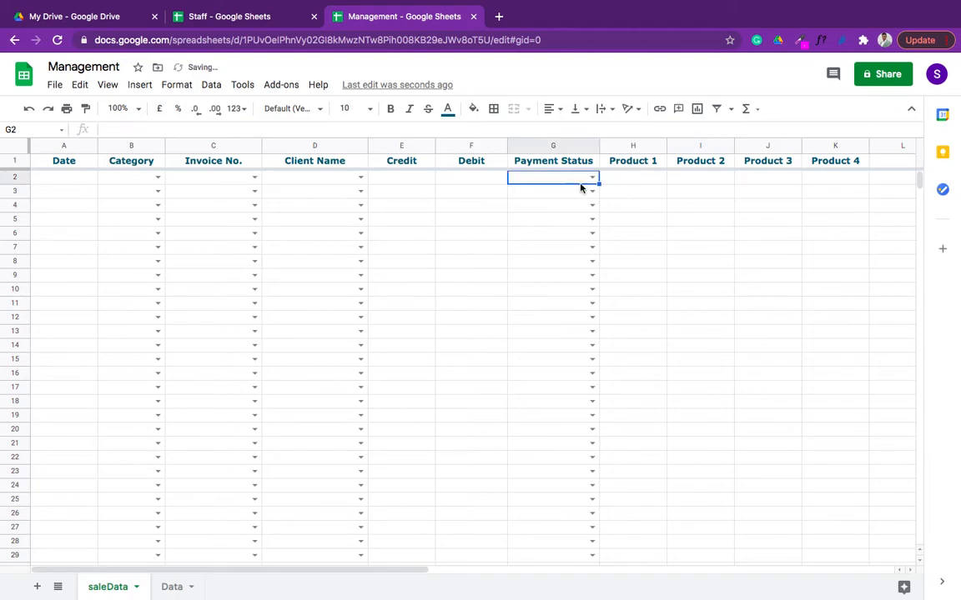
Step: Look over the Product 1 to Product 4 columns, H to K, and their headers in row 1
click(620, 221)
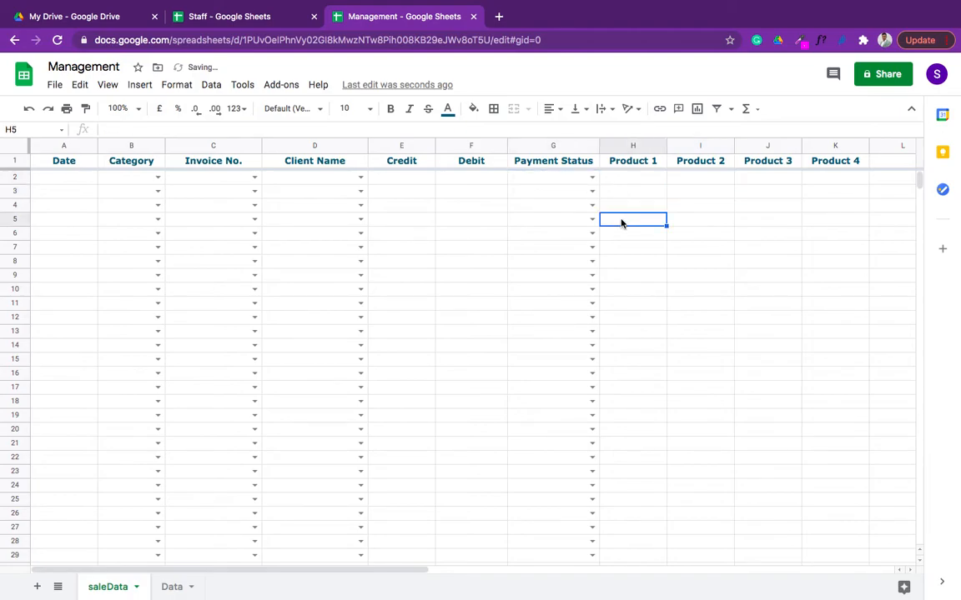
click(660, 164)
key(Right)
key(Right)
key(Right)
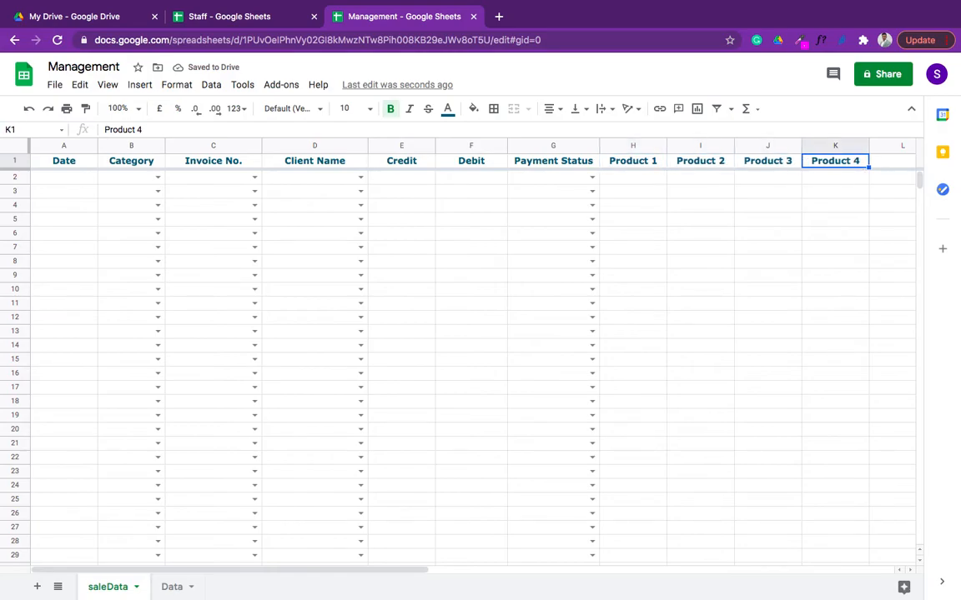
key(Down)
key(Left)
key(Left)
key(Left)
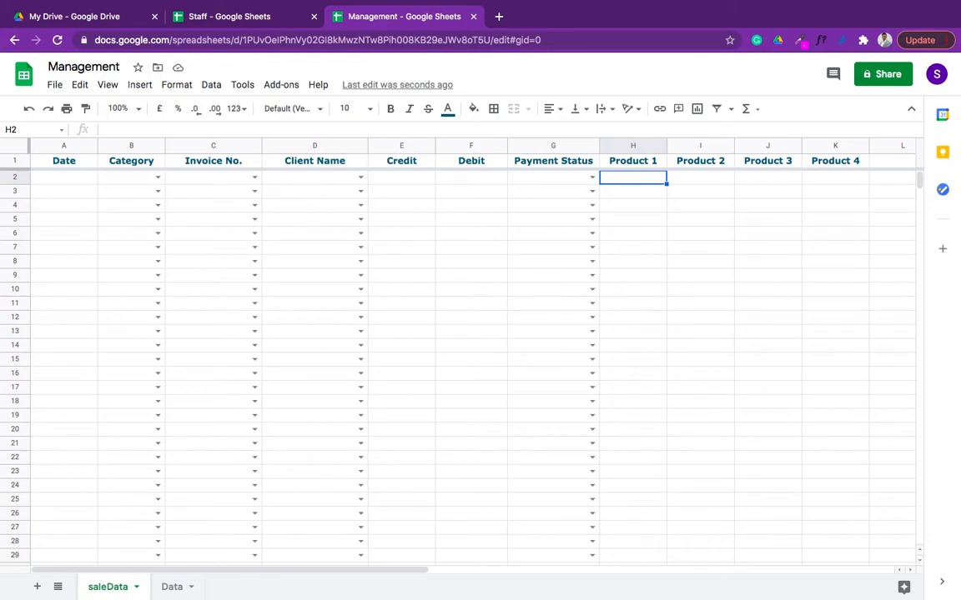
key(Up)
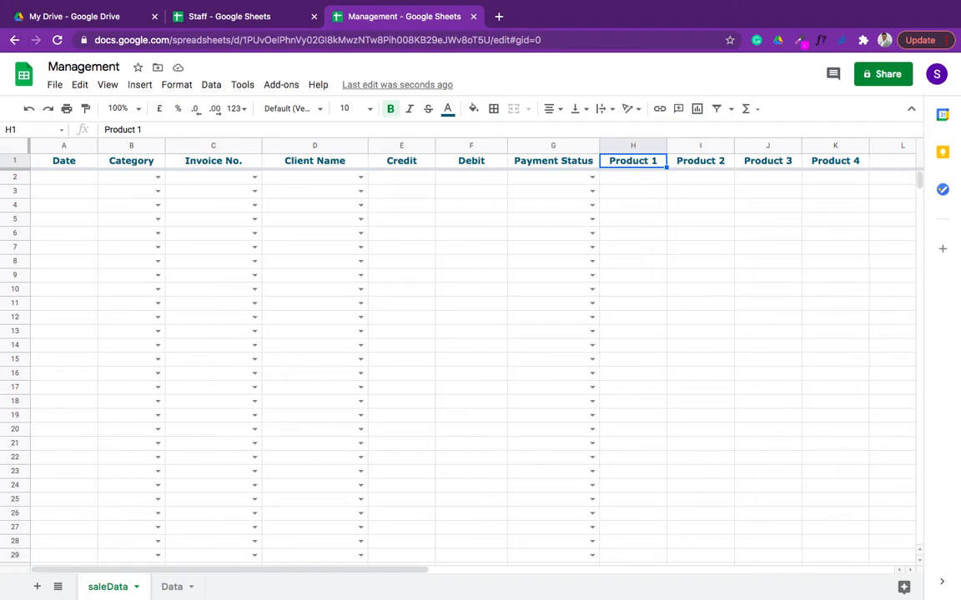
key(Right)
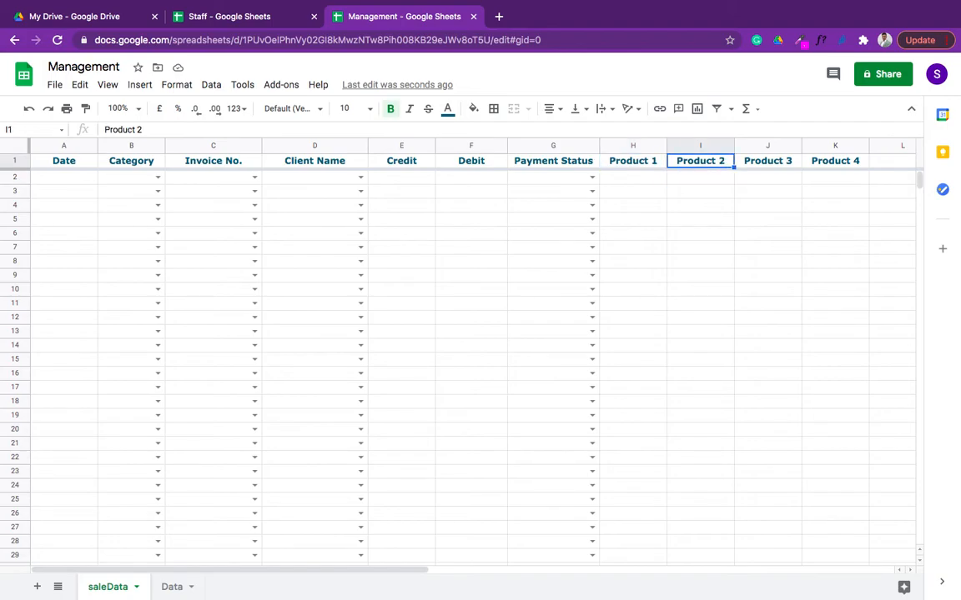
key(Left)
key(Right)
key(Left)
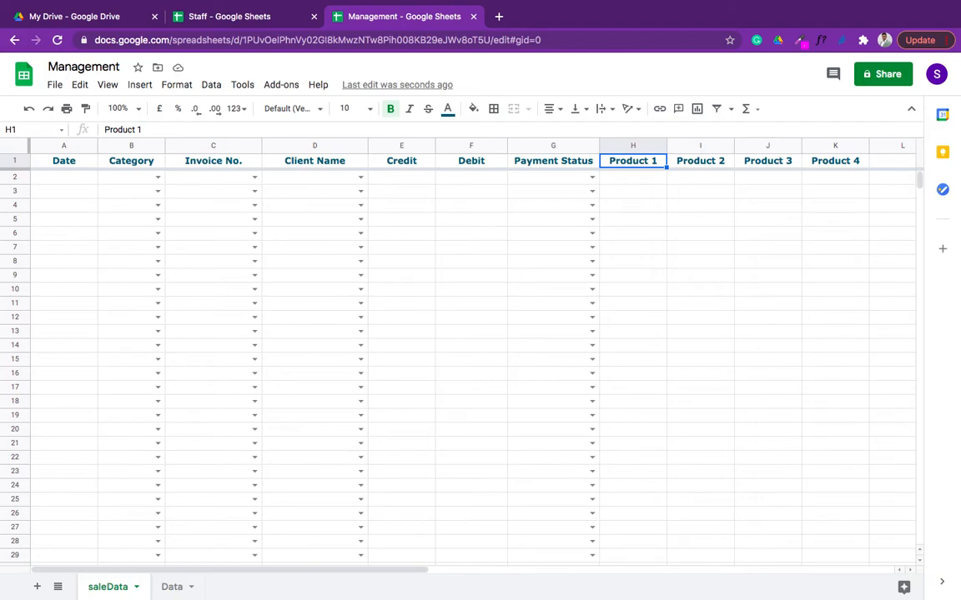
click(699, 388)
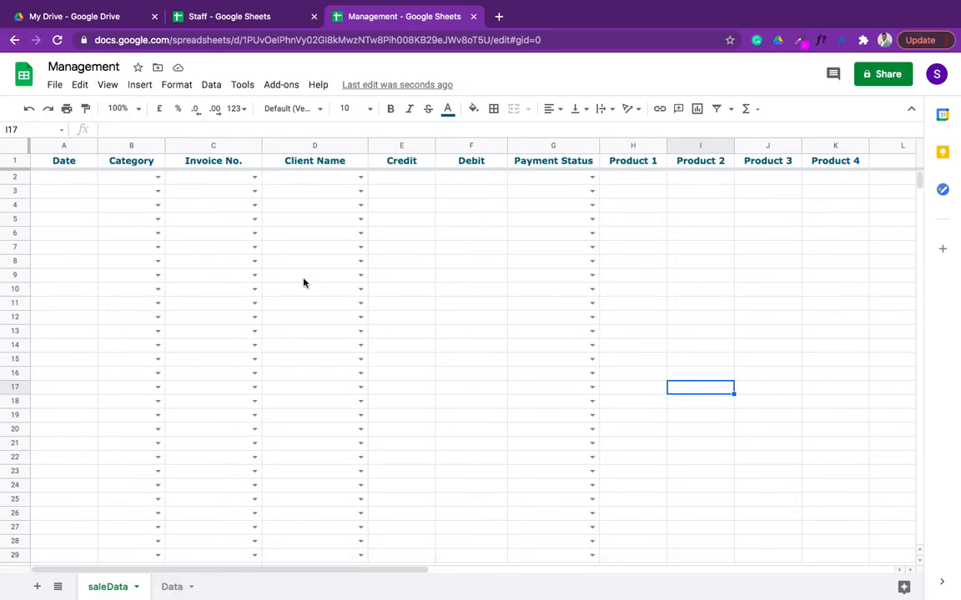
Step: Enter 31 January 2021 in cell A2 from the calendar and apply the day/month/year Date number format to it
double_click(78, 183)
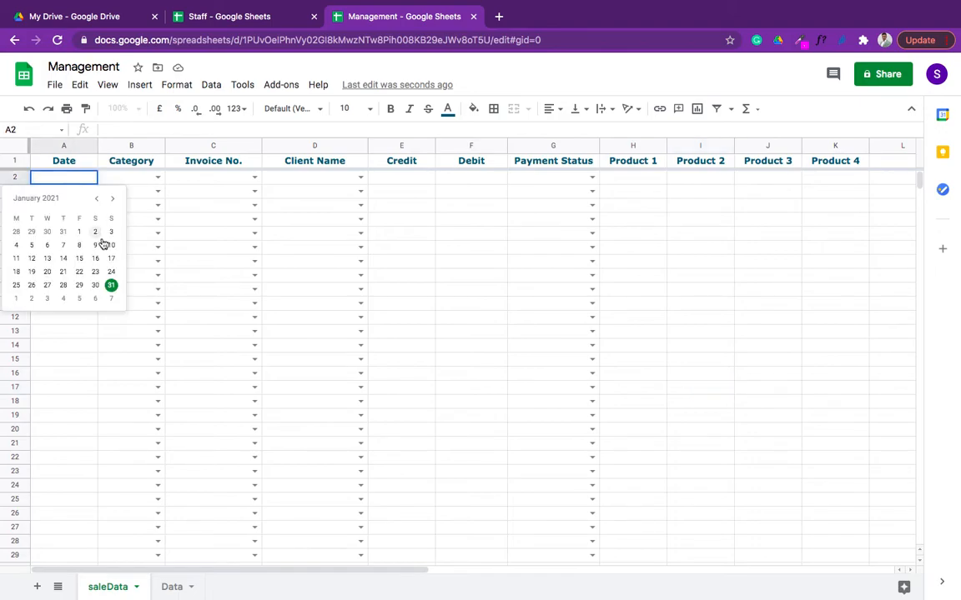
click(110, 288)
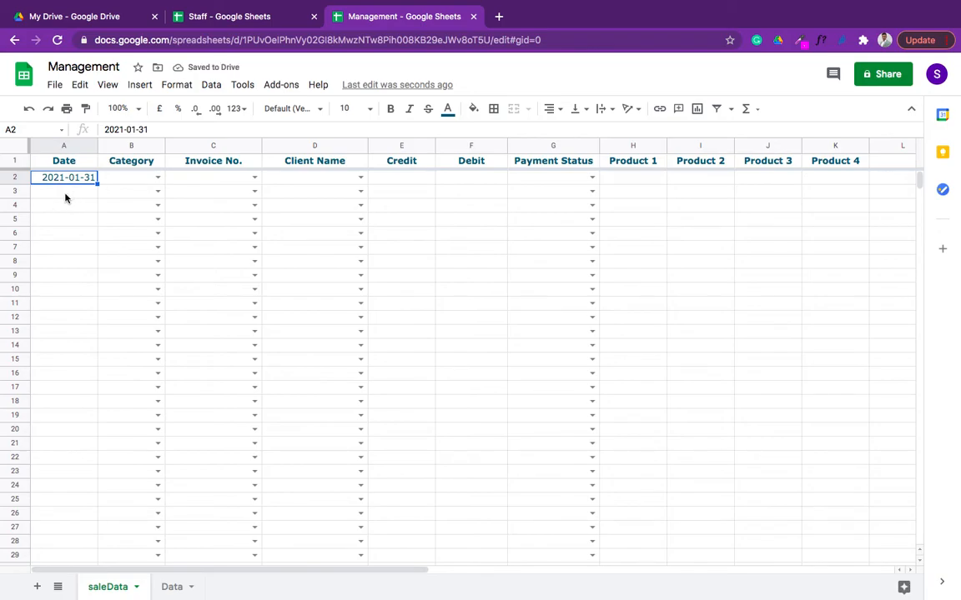
click(181, 89)
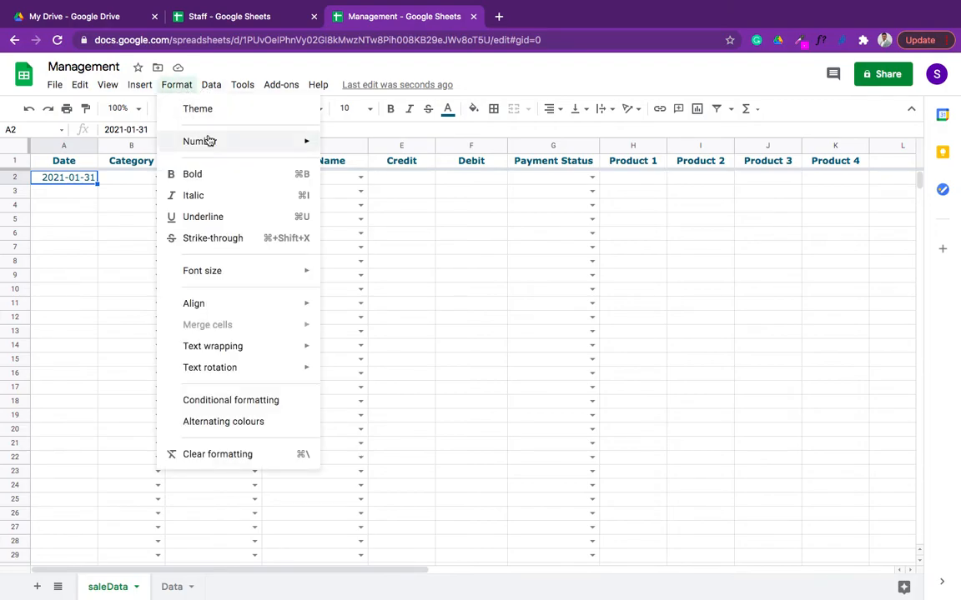
mouse_move(211, 144)
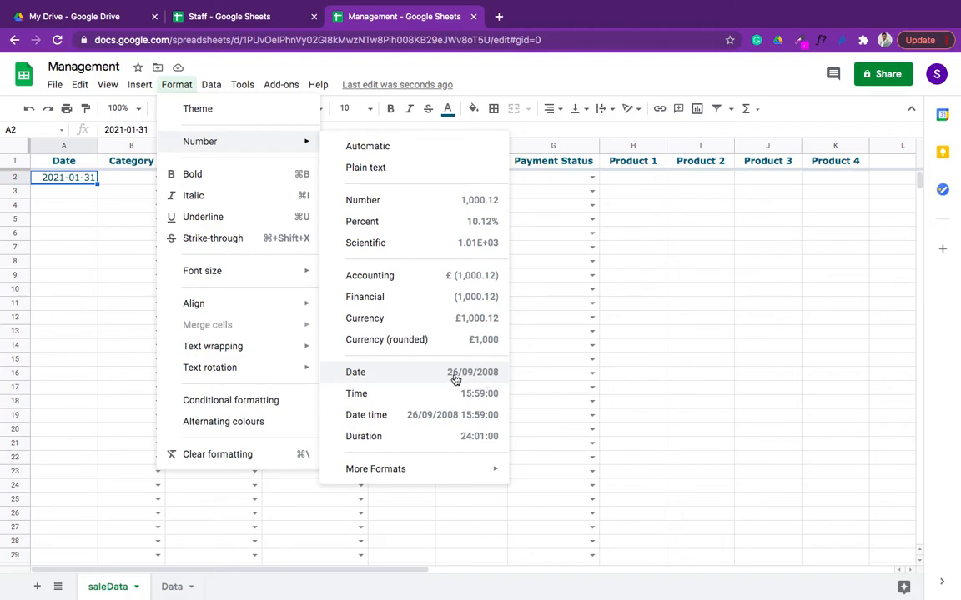
click(483, 375)
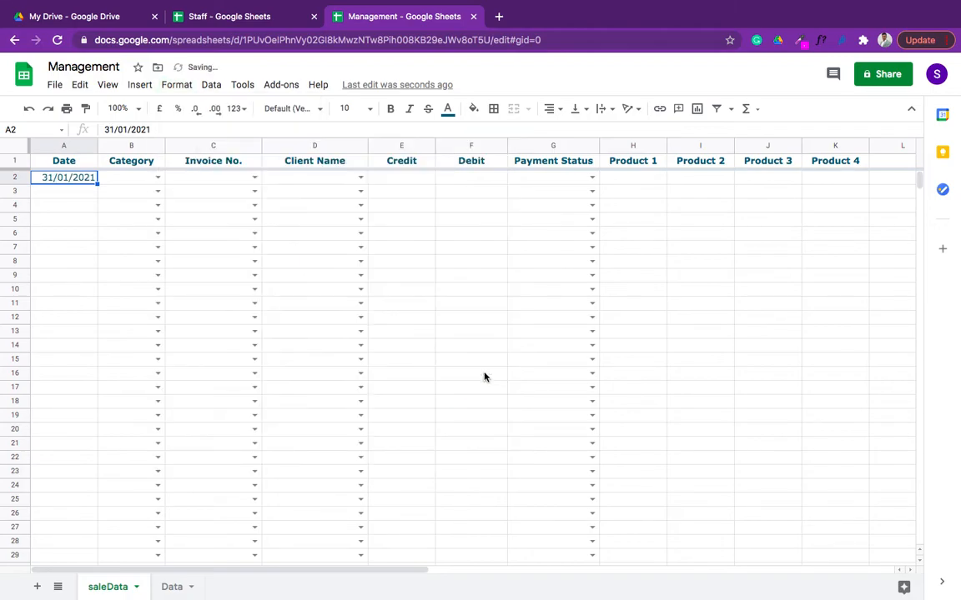
Step: Copy cell A2 and paste only its date format onto A3:A25 in the Date column
click(78, 195)
click(83, 182)
key(Down)
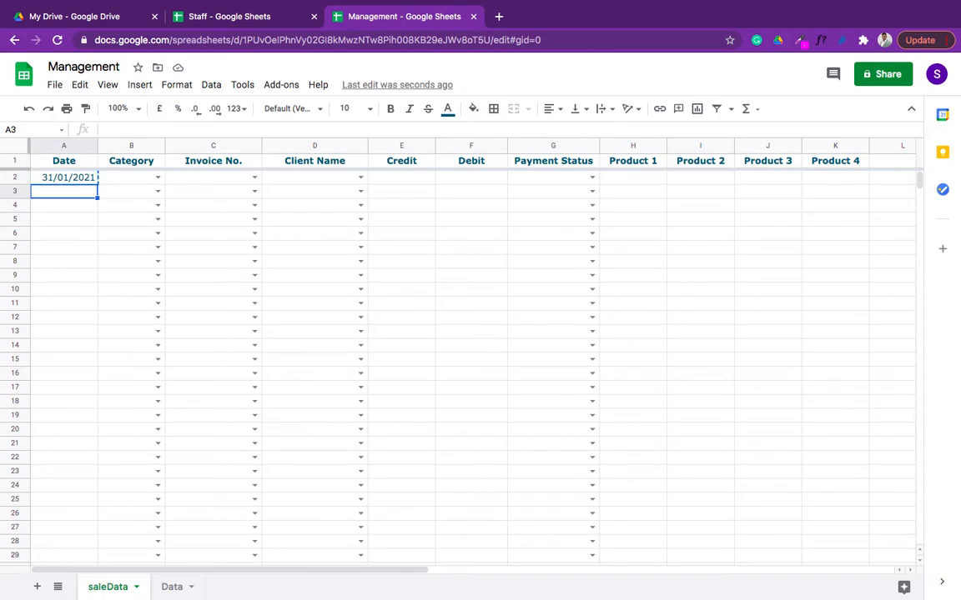
key(shift+Down)
key(shift+Down)
key(shift+Down)
key(shift+Down)
key(shift+Down)
key(shift+Down)
key(shift+Down)
key(shift+Down)
key(shift+Down)
key(shift+Down)
key(shift+Down)
key(shift+Down)
key(shift+Down)
key(shift+Down)
key(shift+Down)
key(shift+Down)
key(shift+Down)
key(shift+Down)
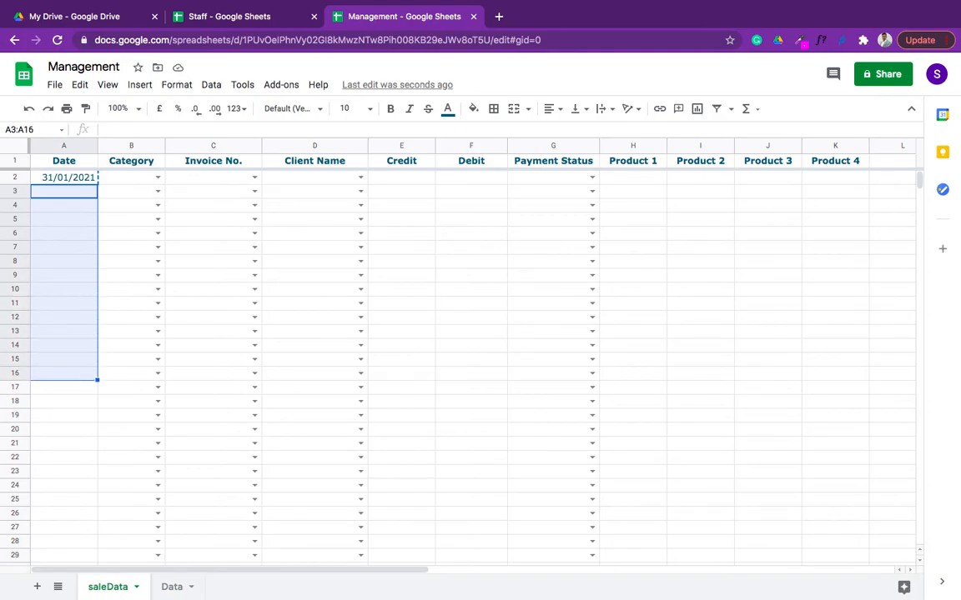
key(shift+Down)
key(shift+Down)
key(shift+Down)
key(shift+Down)
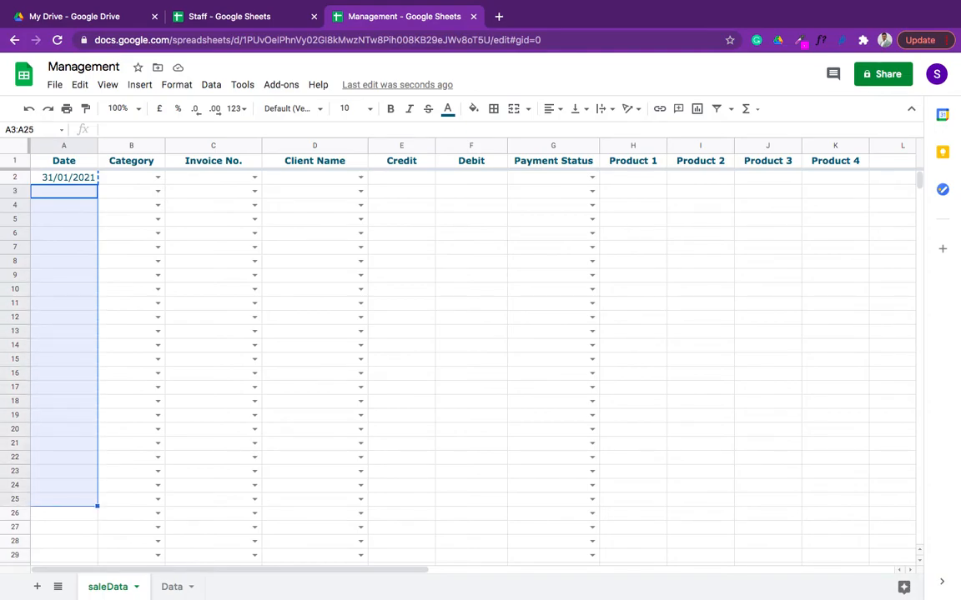
key(ctrl+v)
key(Up)
key(Down)
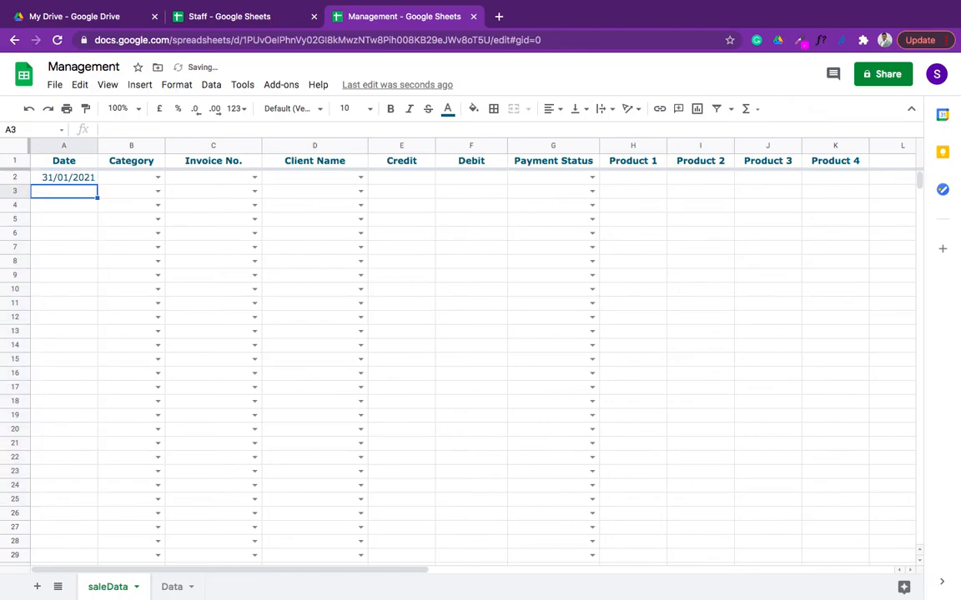
key(Up)
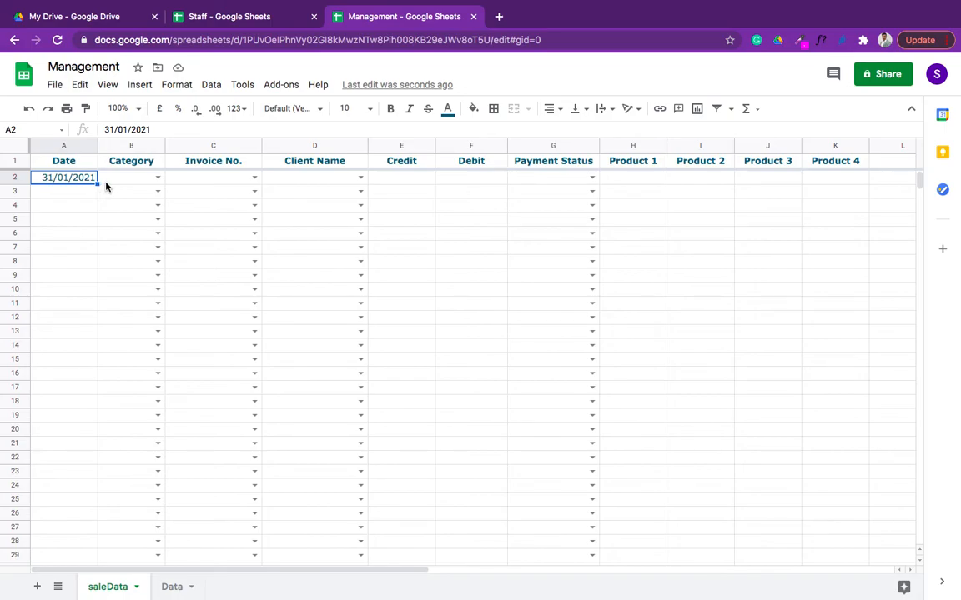
Step: Fill in row 2 with the category Vat, Invoice No. 100 and Client 10 from their drop-downs
click(157, 178)
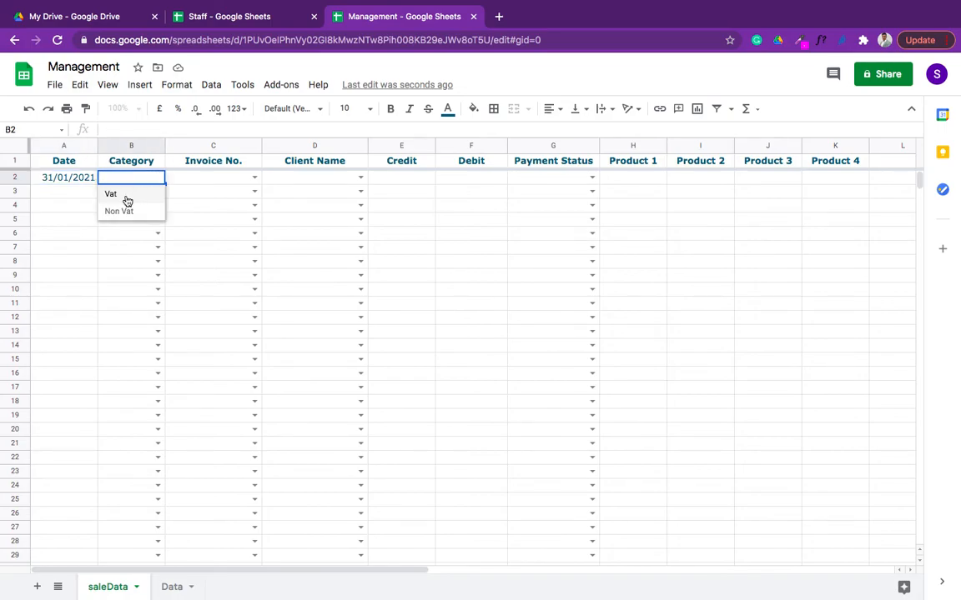
click(127, 198)
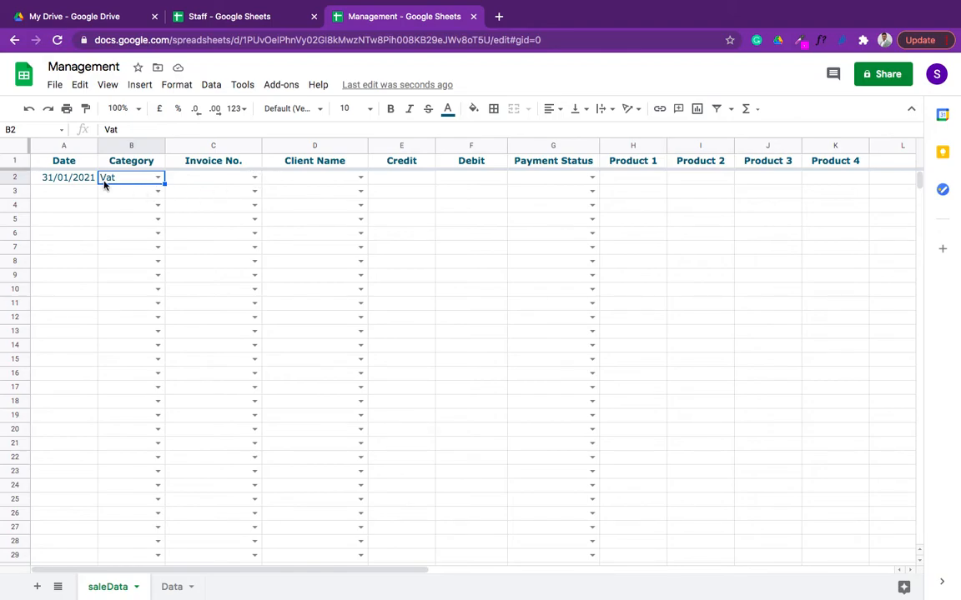
click(255, 178)
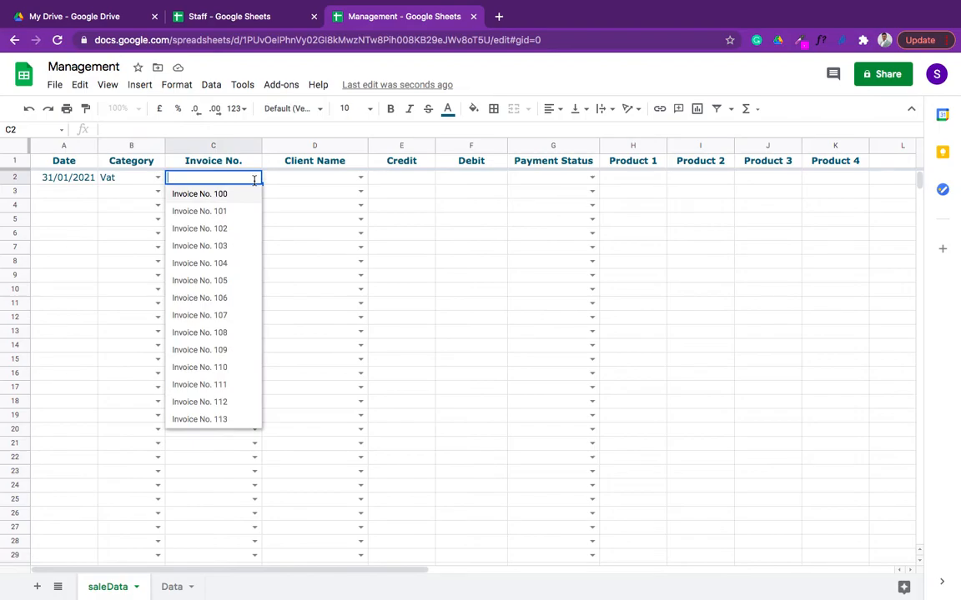
click(219, 200)
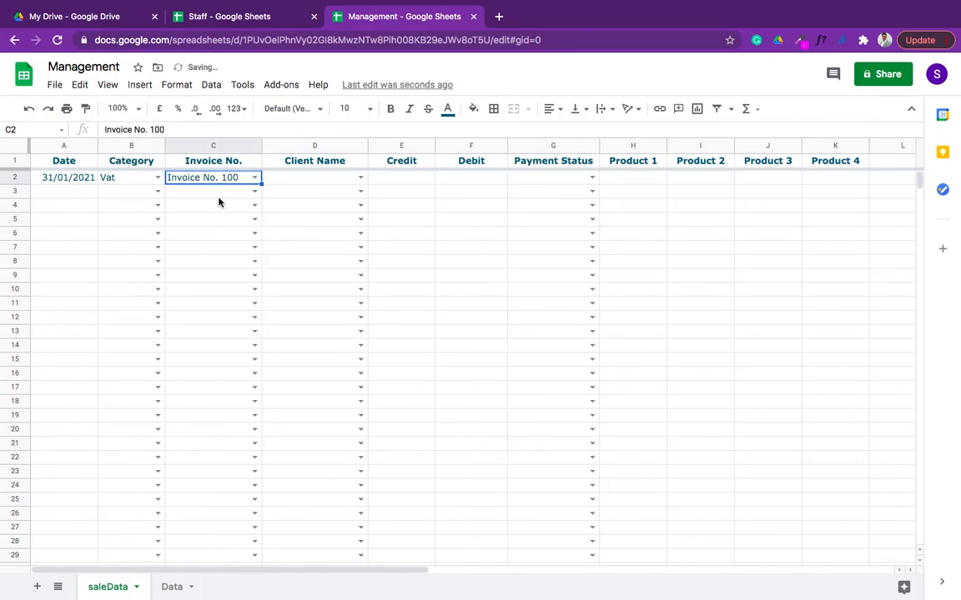
click(361, 178)
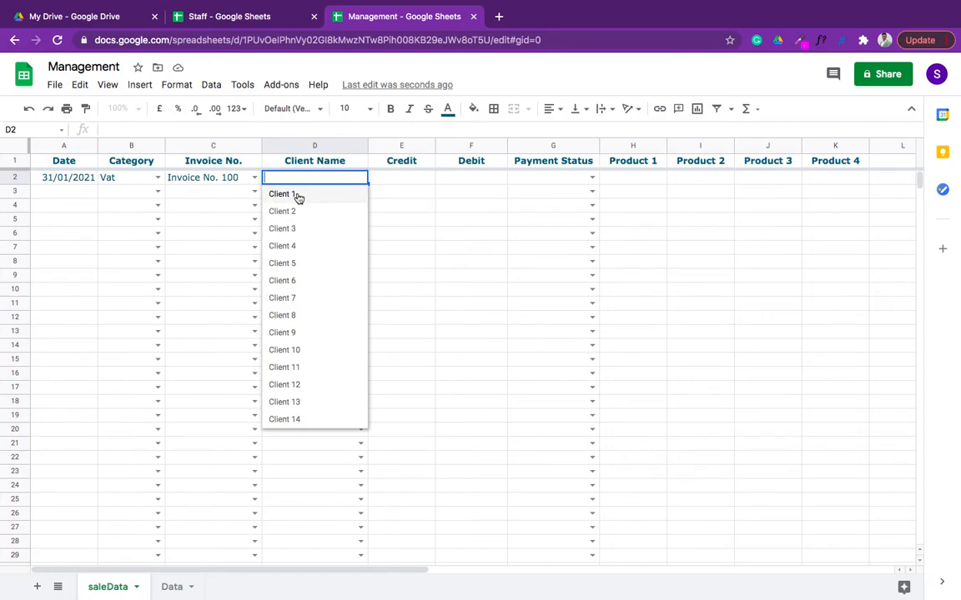
click(295, 350)
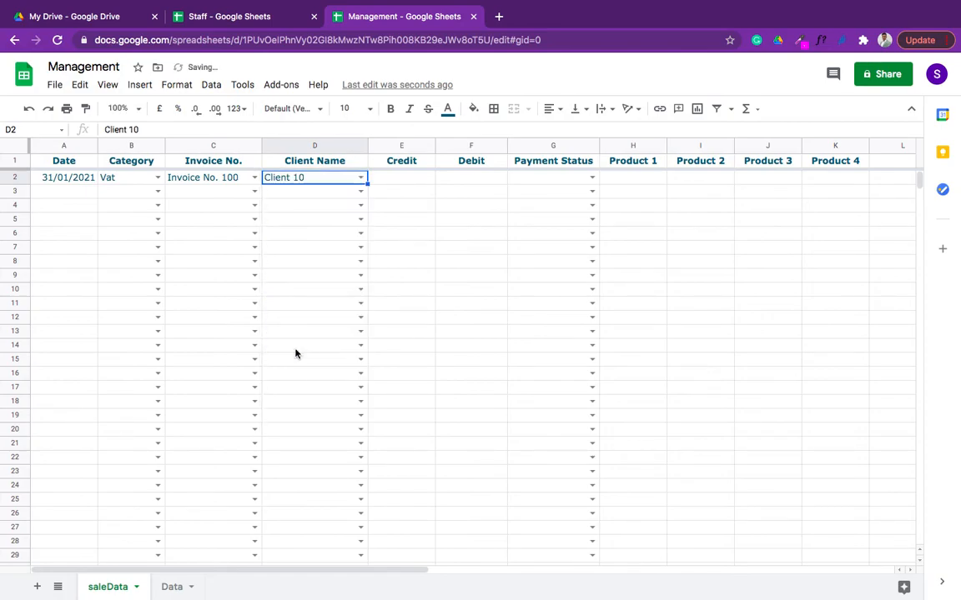
Step: Enter a credit of 10000 and a debit of 0 in row 2 and choose Pending as its payment status
click(408, 180)
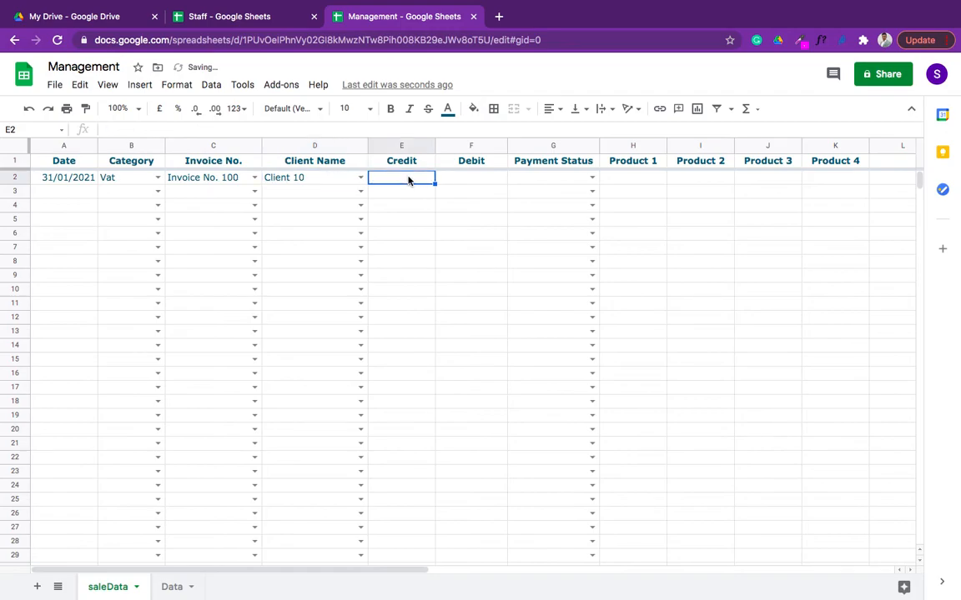
text(10)
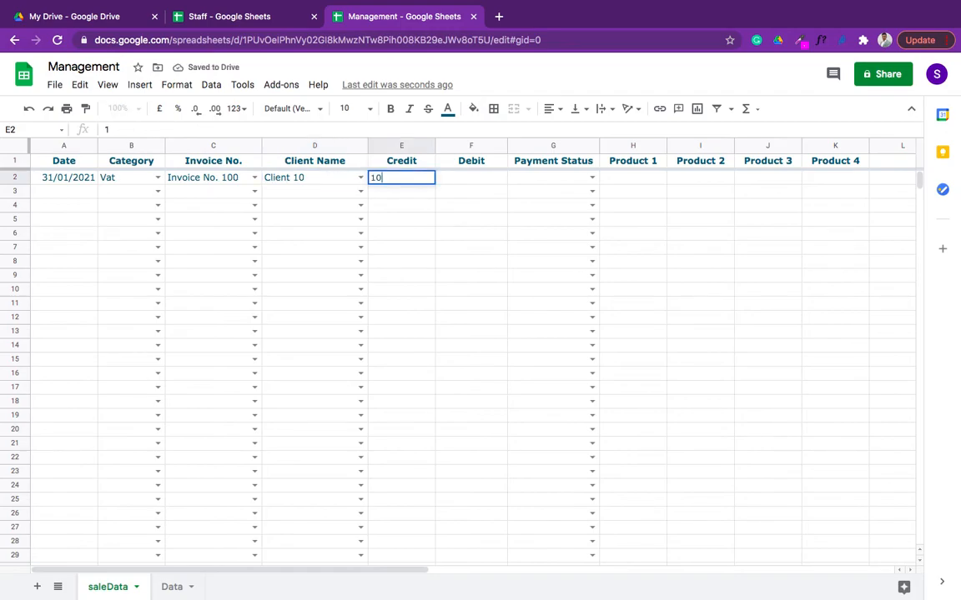
text(000)
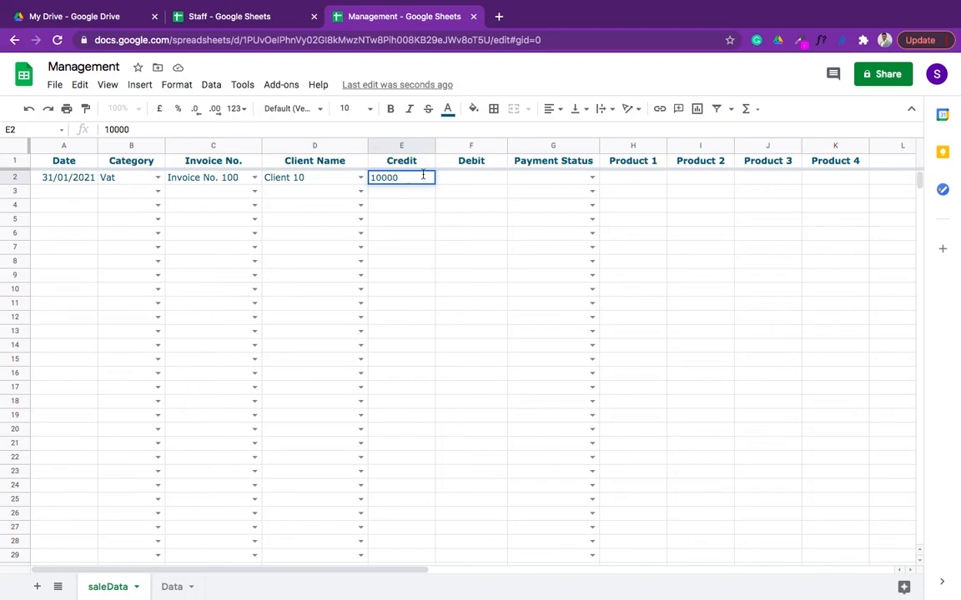
click(478, 180)
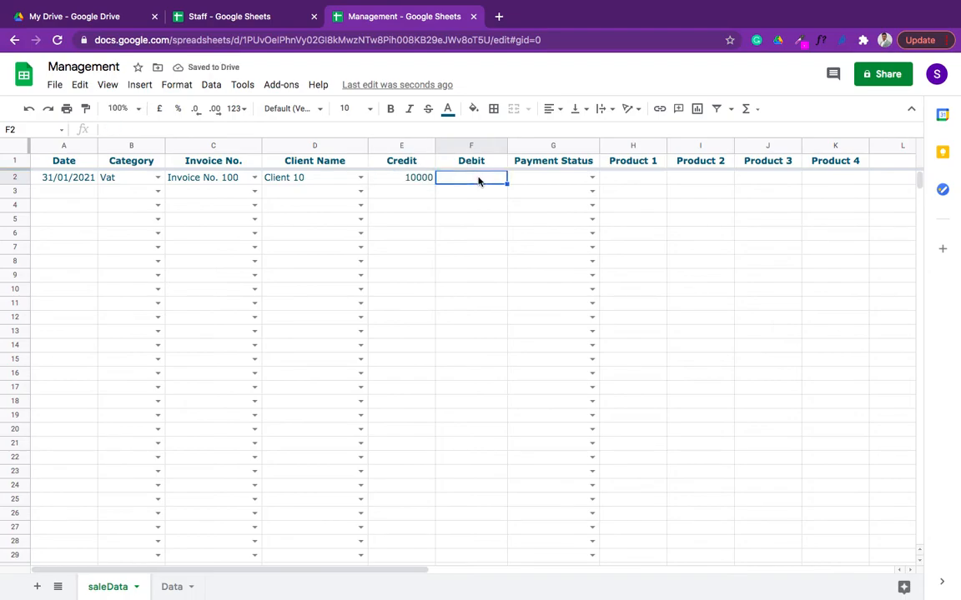
text(0)
click(642, 207)
click(593, 179)
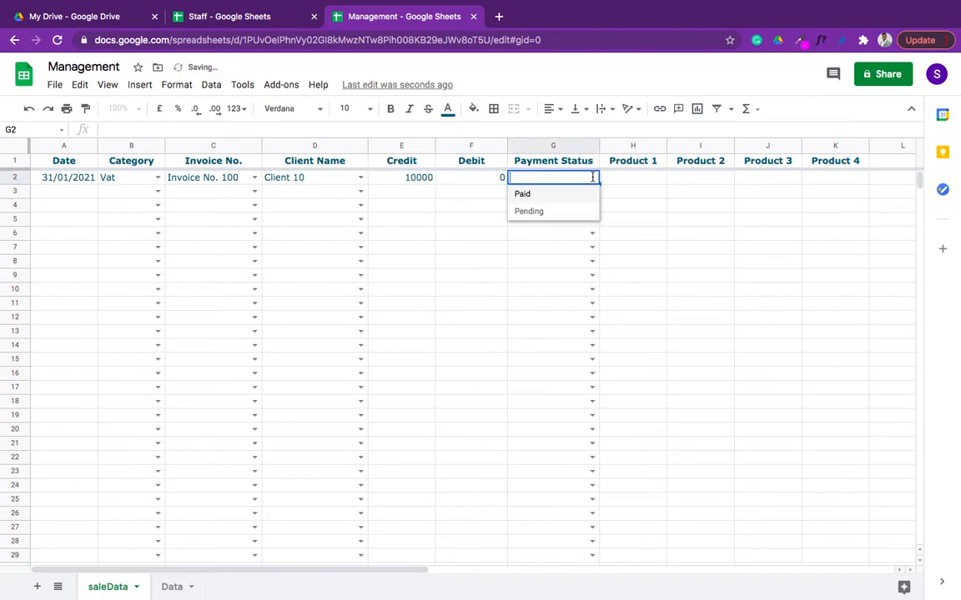
click(540, 212)
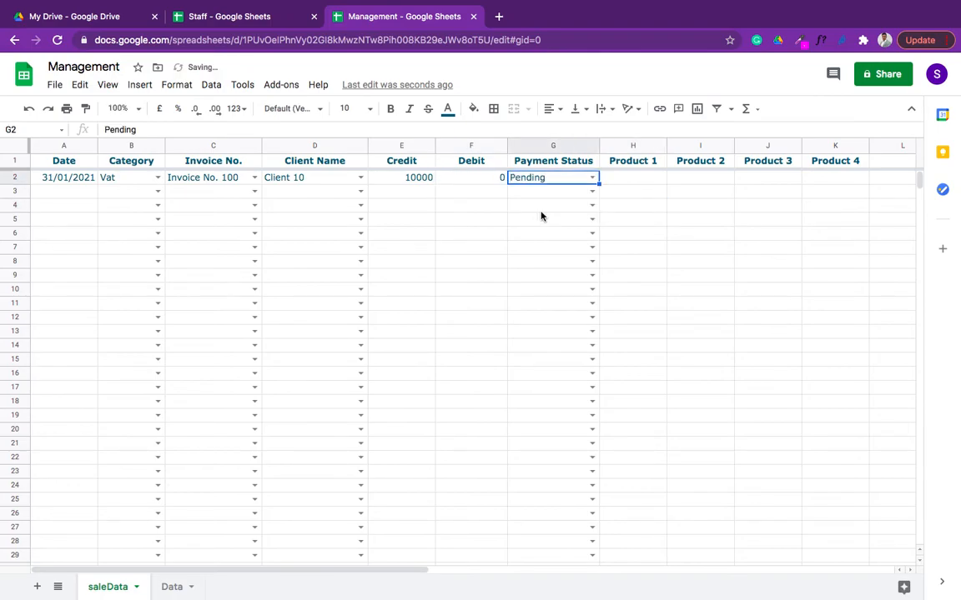
Step: Enter 10 under Product 2 in row 2 and go back to the start of row 3
click(646, 182)
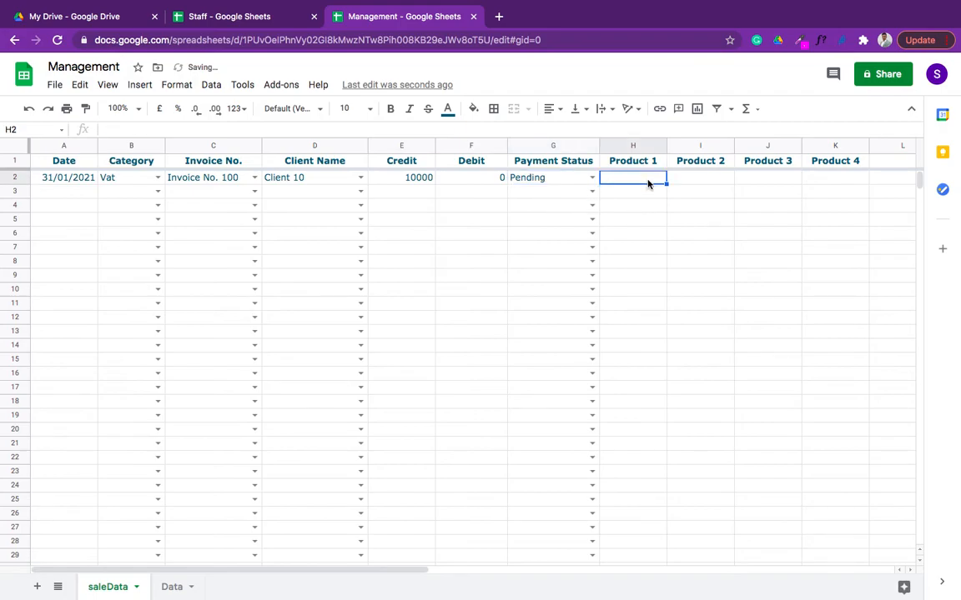
key(Right)
key(Right)
key(Right)
key(Left)
key(Left)
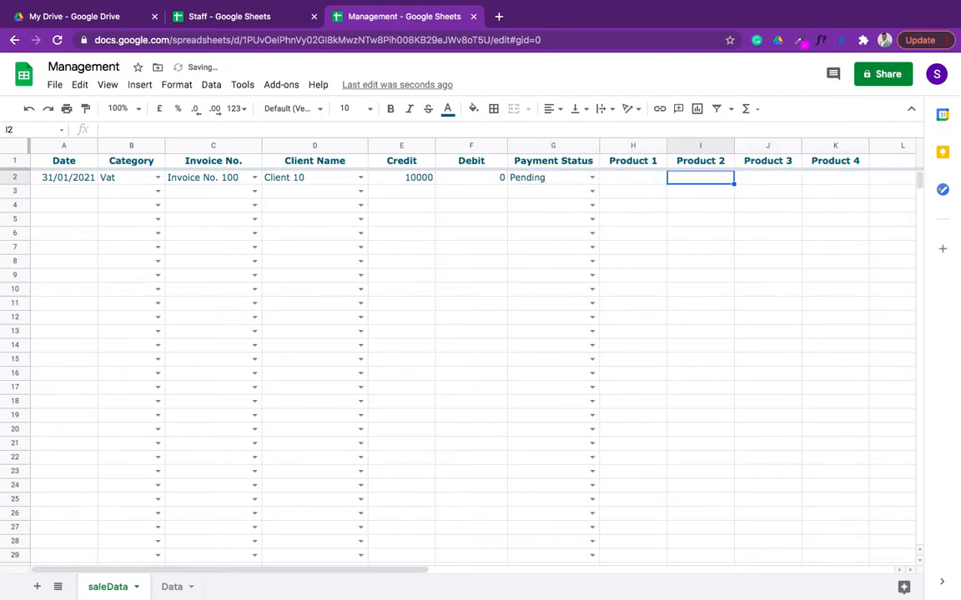
key(Left)
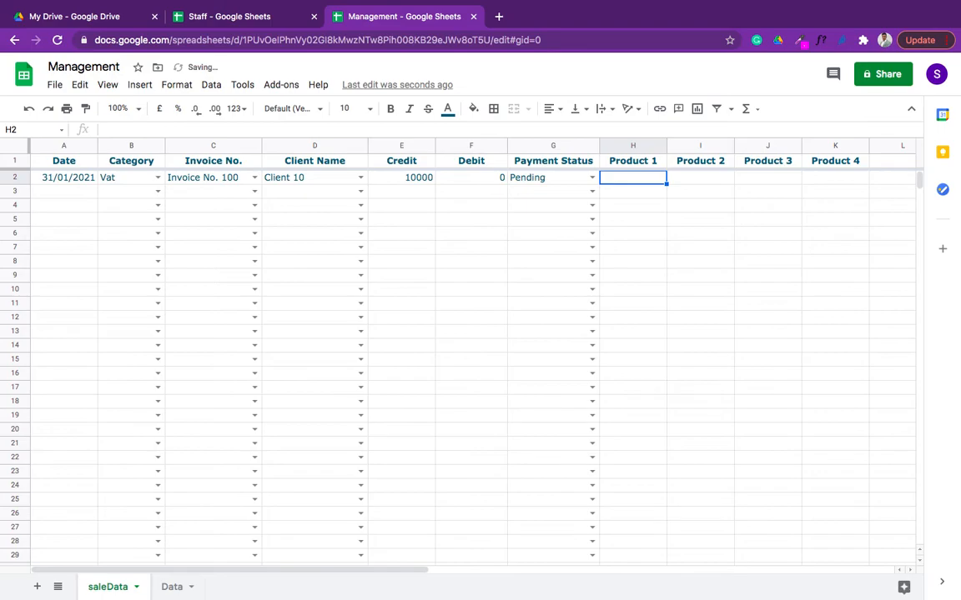
key(Right)
key(Left)
key(Right)
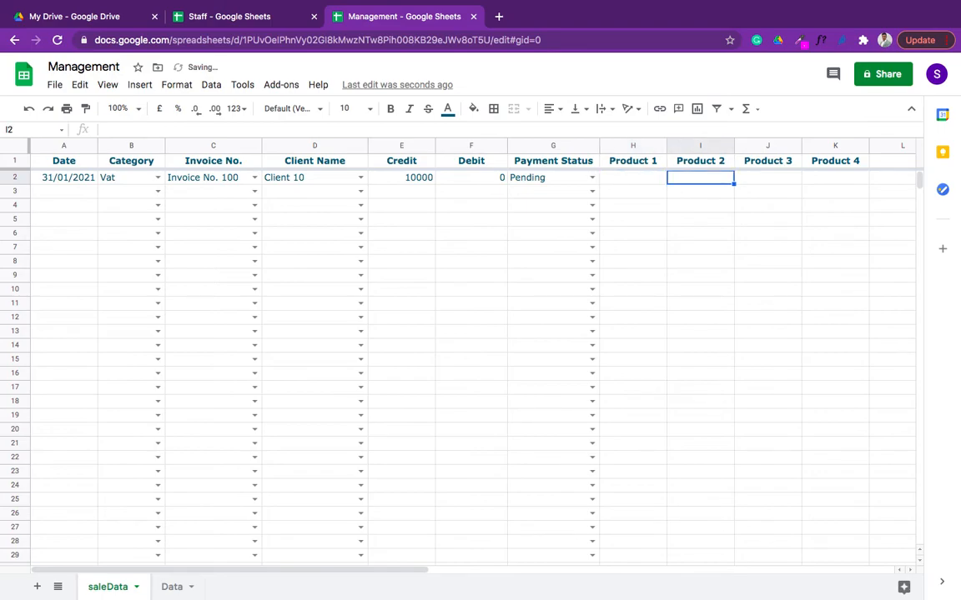
text(10)
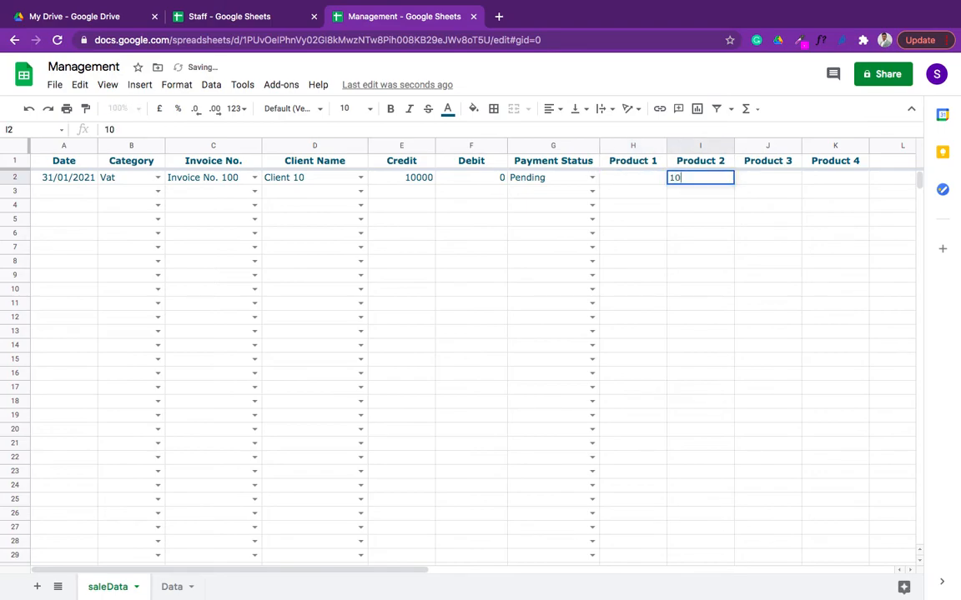
key(Return)
key(Left)
key(Left)
key(Left)
key(Left)
key(Left)
key(Left)
key(Left)
key(Left)
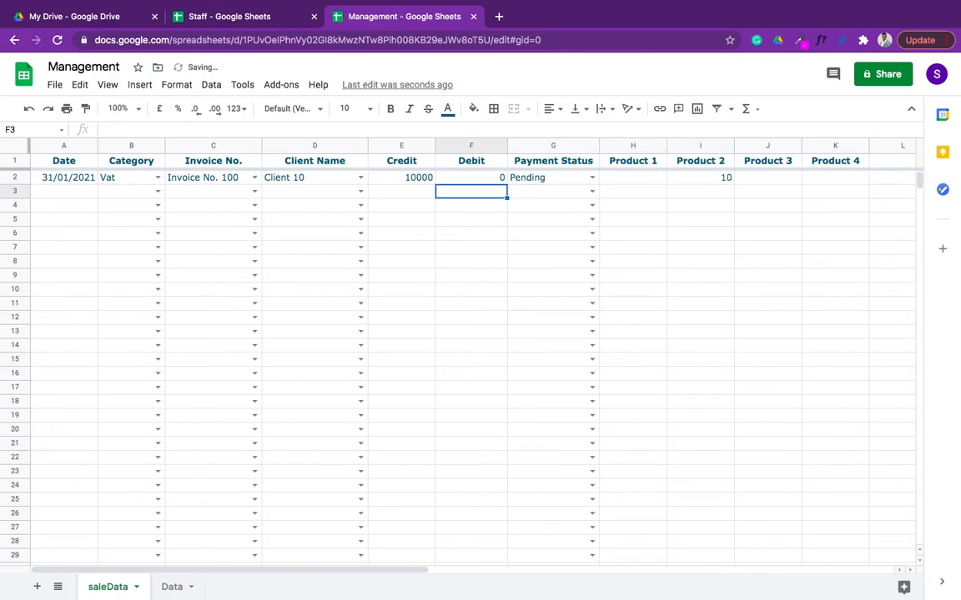
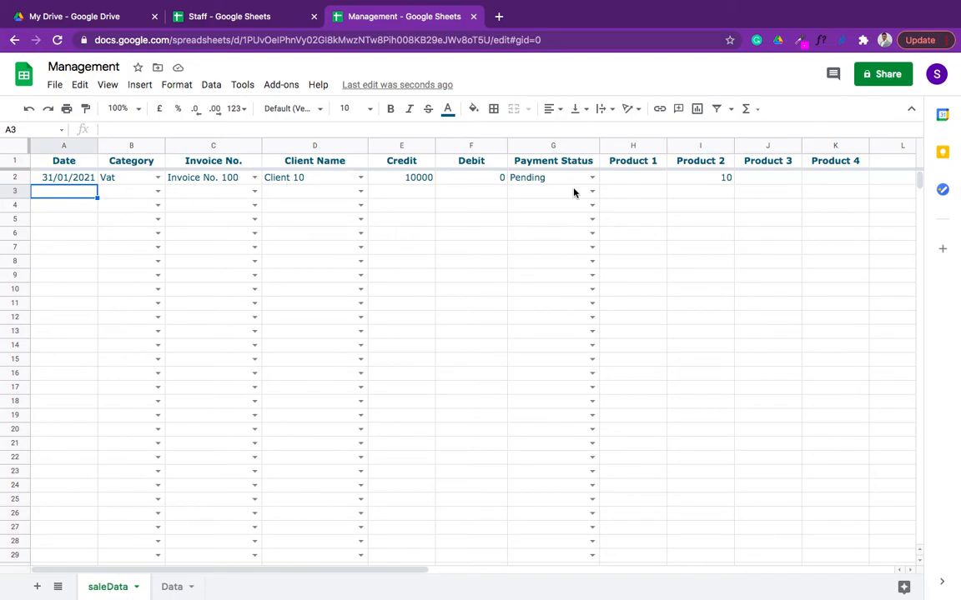
Step: Enter the date 31/01/2021 in row 3 and choose Non Vat as its category
double_click(60, 195)
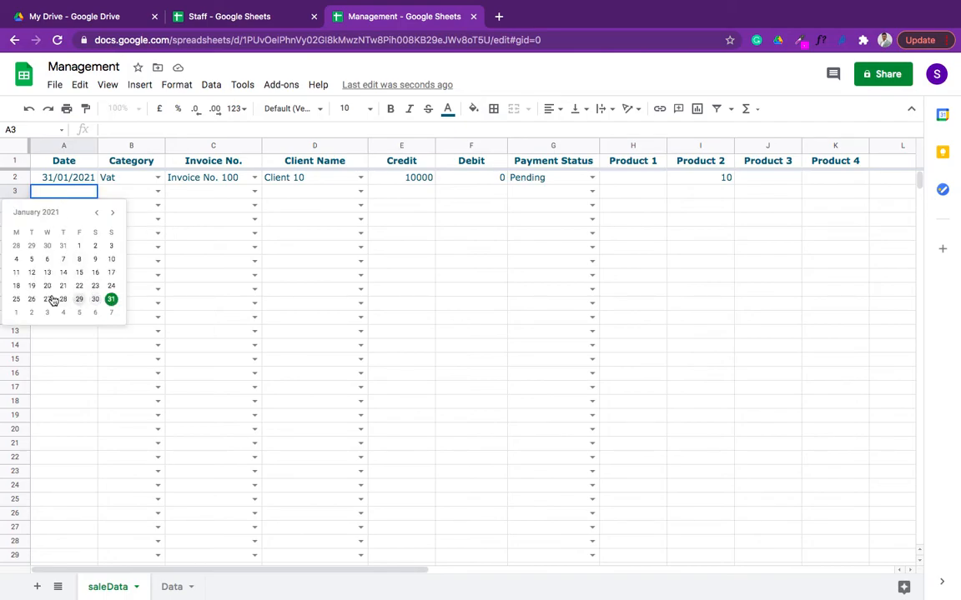
click(111, 300)
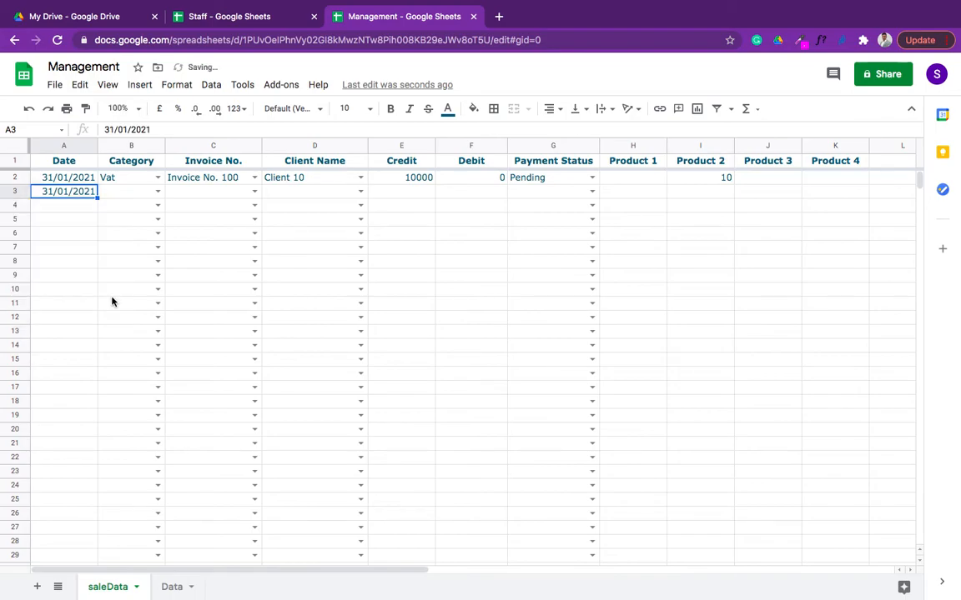
click(157, 191)
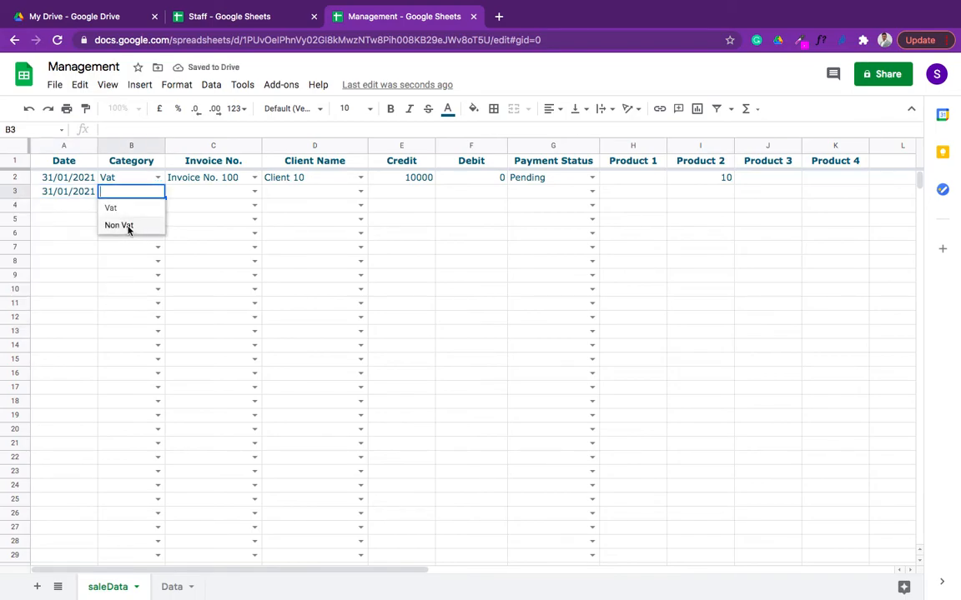
click(119, 225)
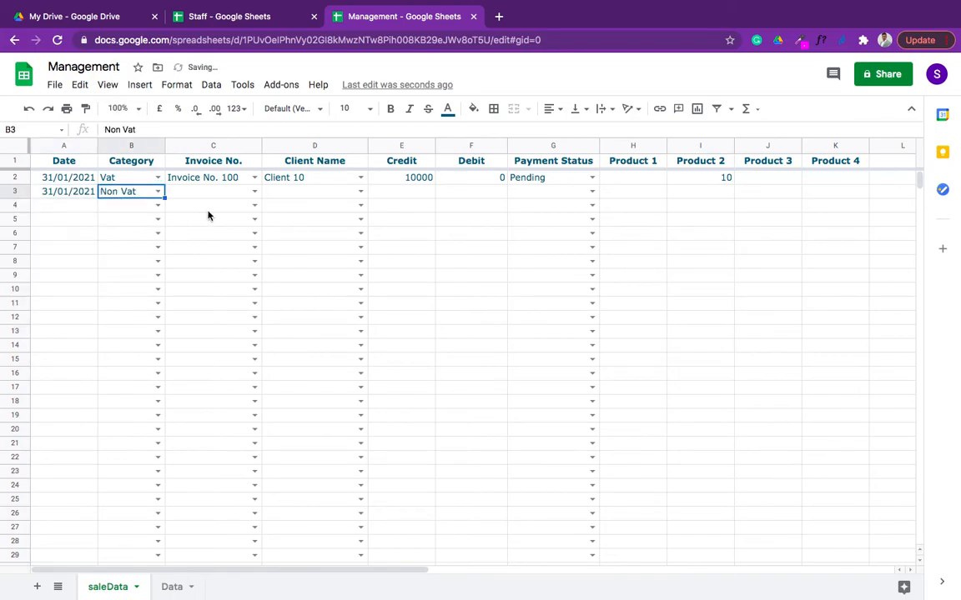
Step: Choose Invoice No. 101 and Client 2 for the sale record in row 3
click(254, 193)
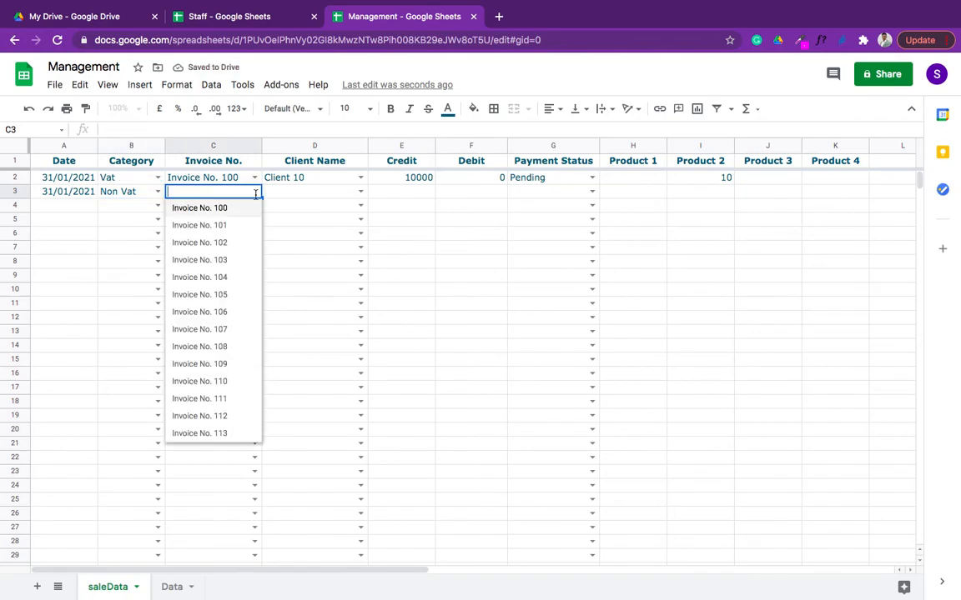
click(224, 228)
click(360, 191)
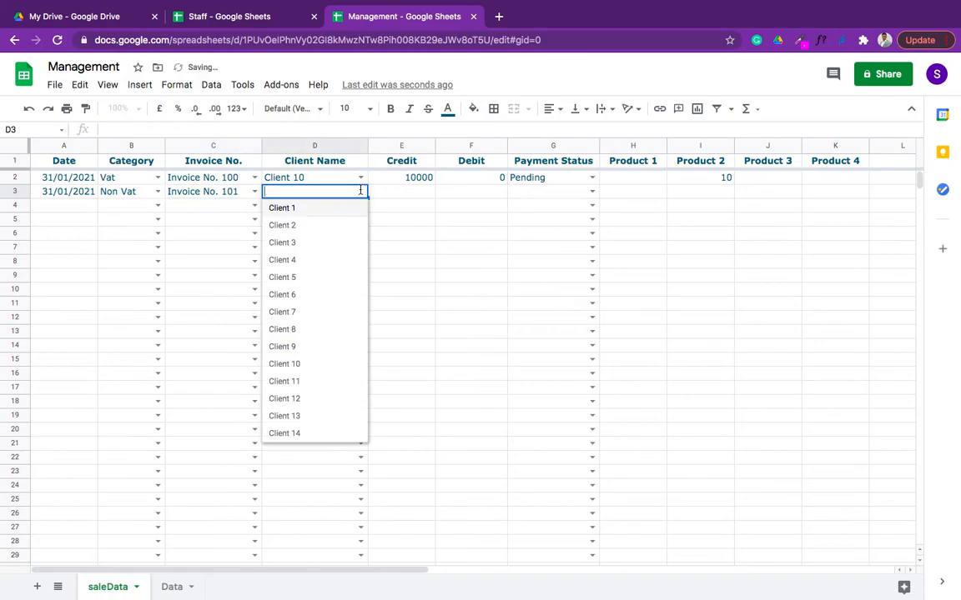
click(288, 226)
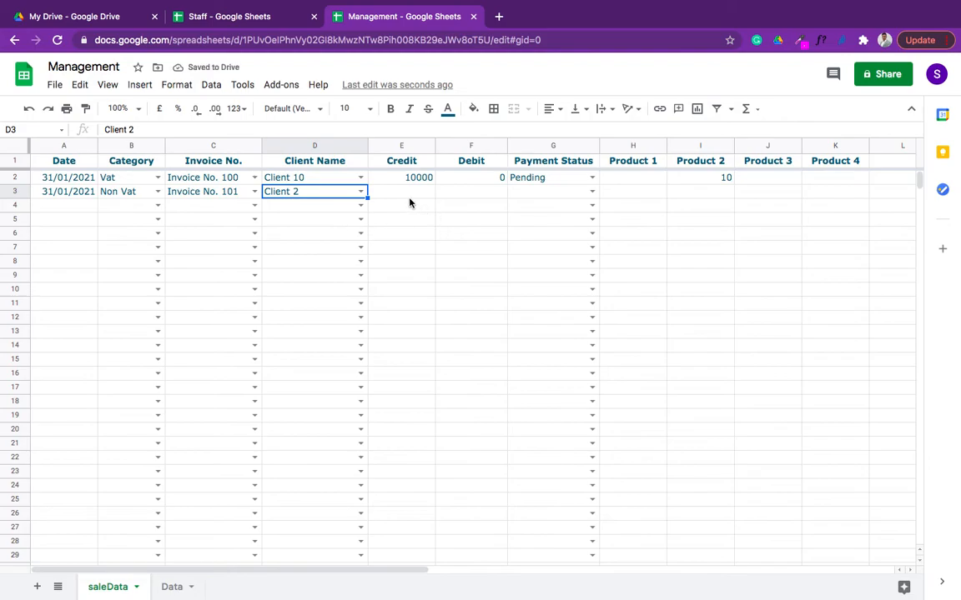
Step: Enter a credit of 2000 and a debit of 2000 in row 3 and choose Paid as its payment status
key(Tab)
text(2000)
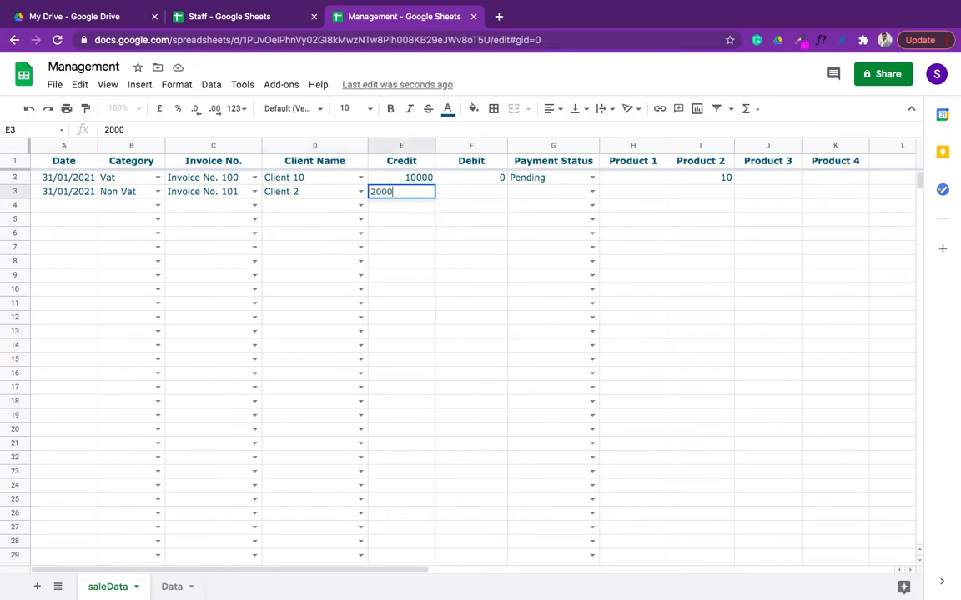
key(Up)
key(Right)
key(Down)
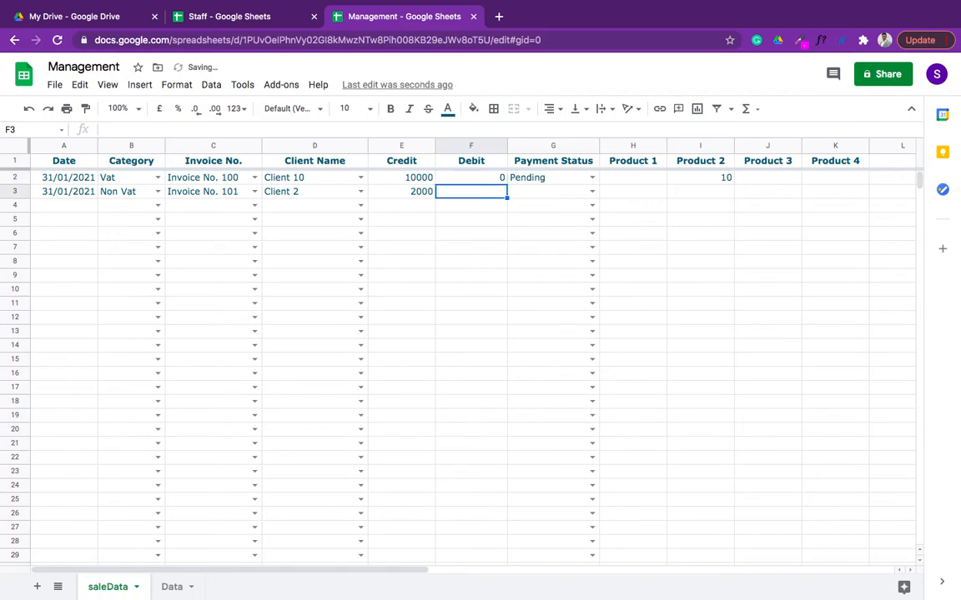
text(2000)
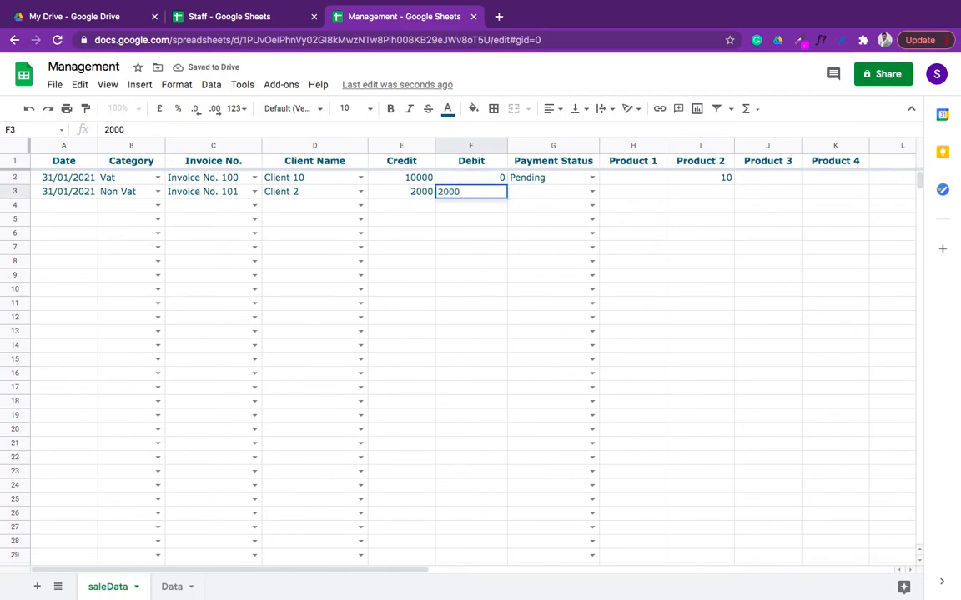
key(Tab)
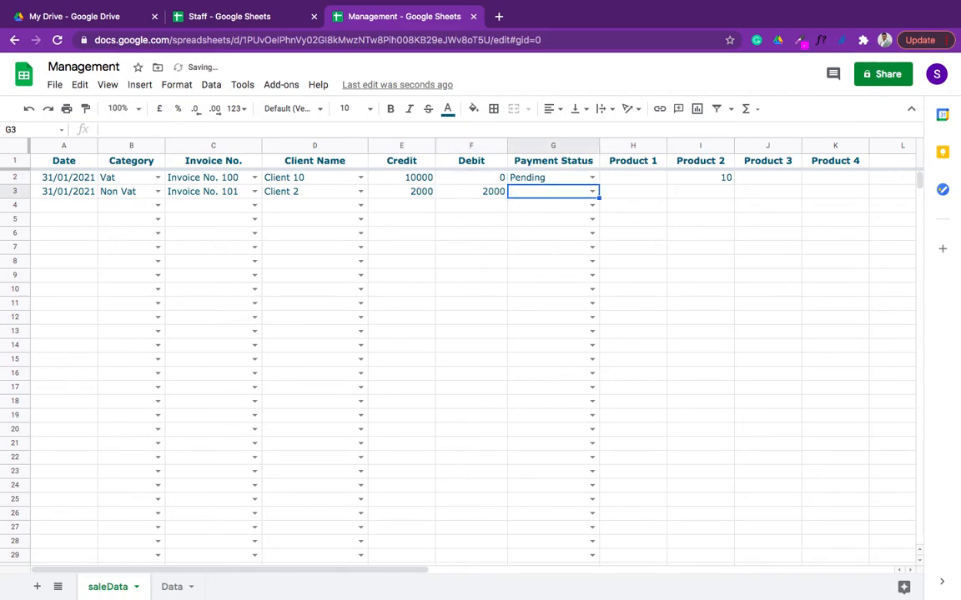
click(592, 191)
click(545, 209)
Step: Enter 2 under Product 1 and 2 under Product 4 in row 3, and go back to the row's first cell
click(654, 197)
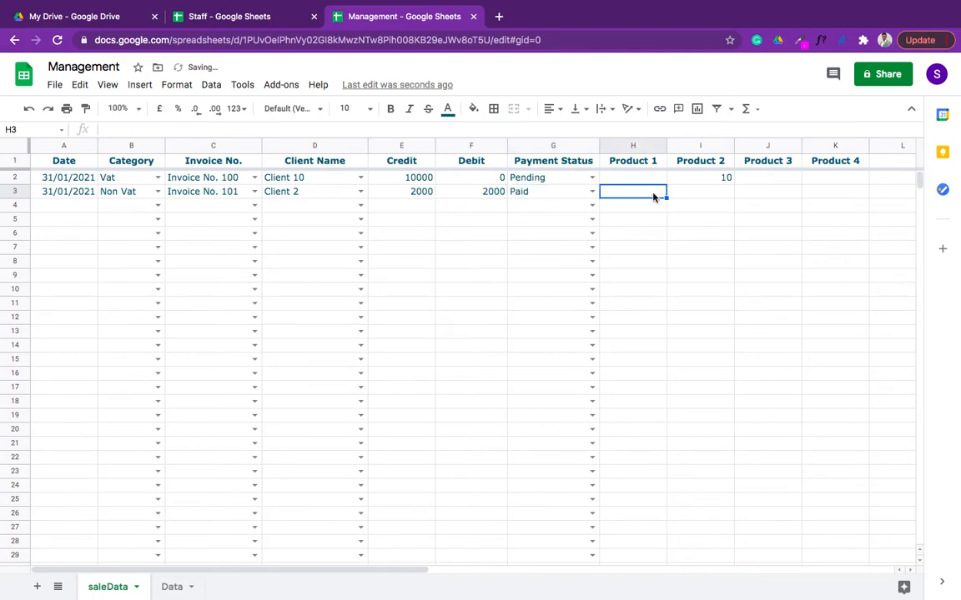
text(2)
key(Tab)
key(Tab)
key(Tab)
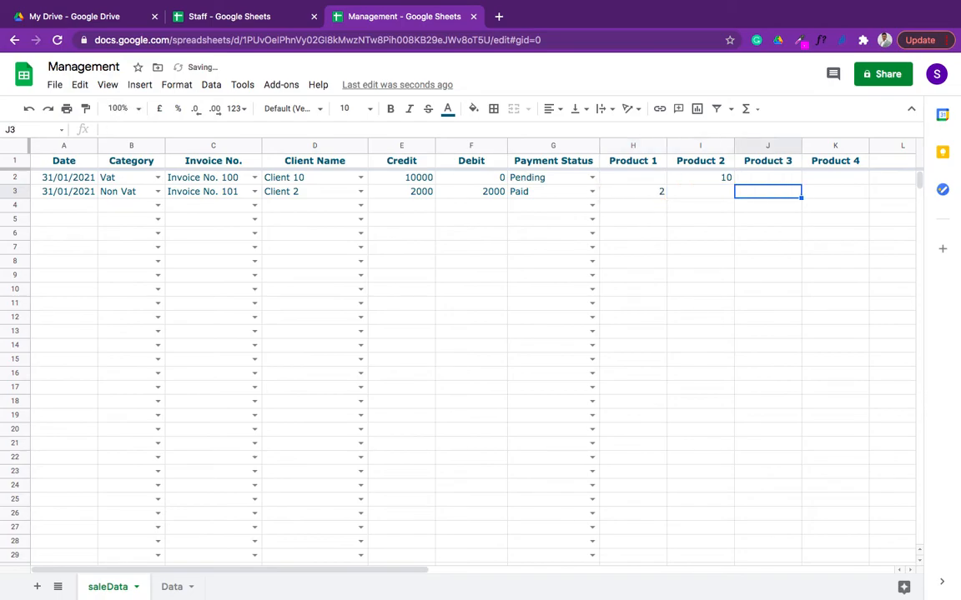
text(2)
key(Left)
key(Left)
key(Left)
key(Left)
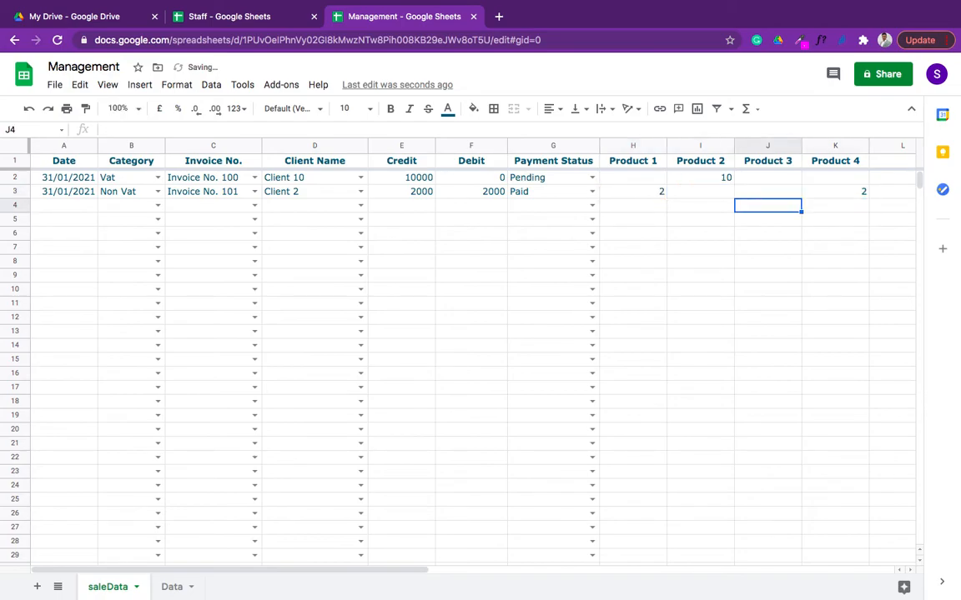
key(Left)
key(Left)
key(Left)
key(Left)
key(Left)
key(Left)
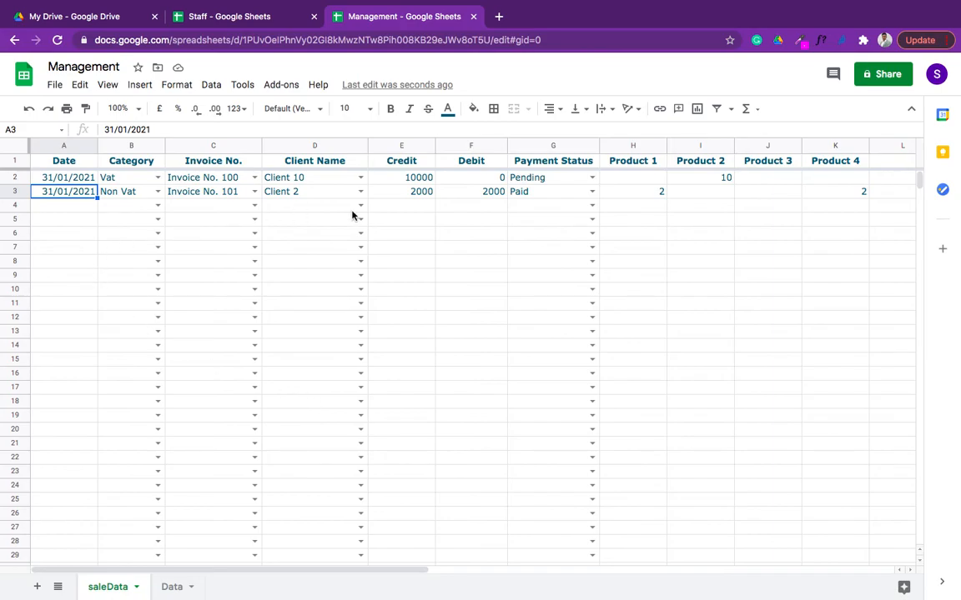
click(212, 86)
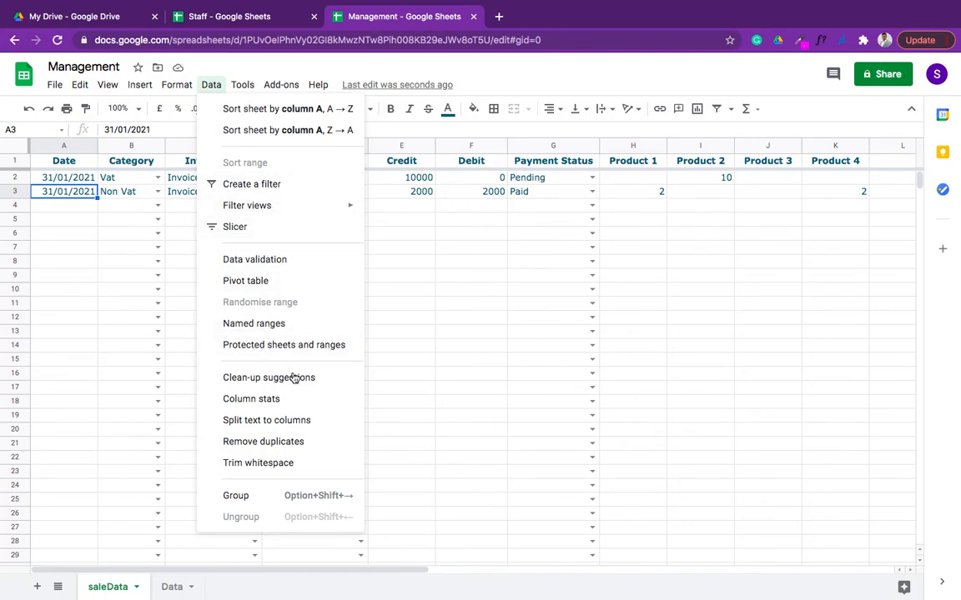
mouse_move(246, 90)
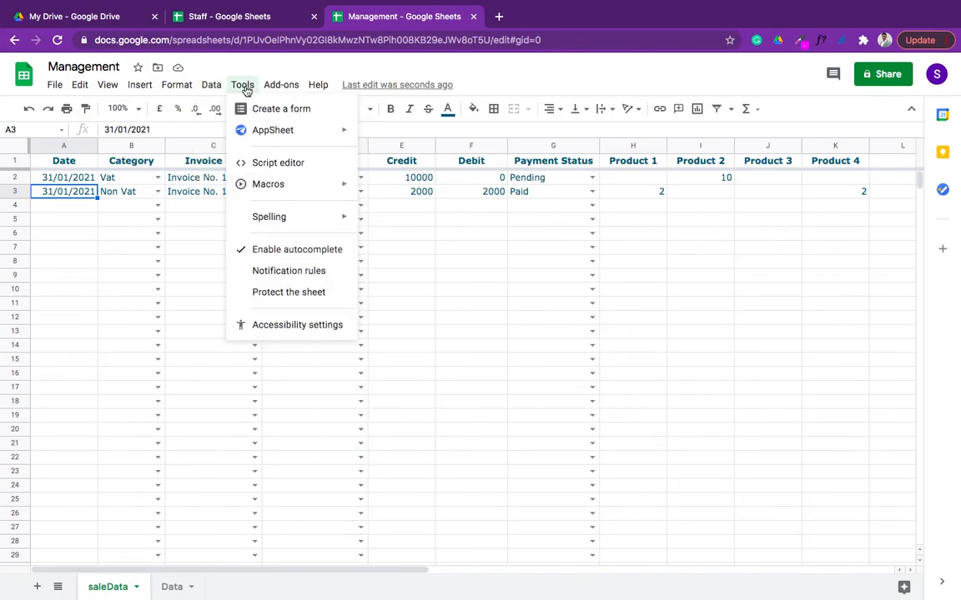
mouse_move(177, 83)
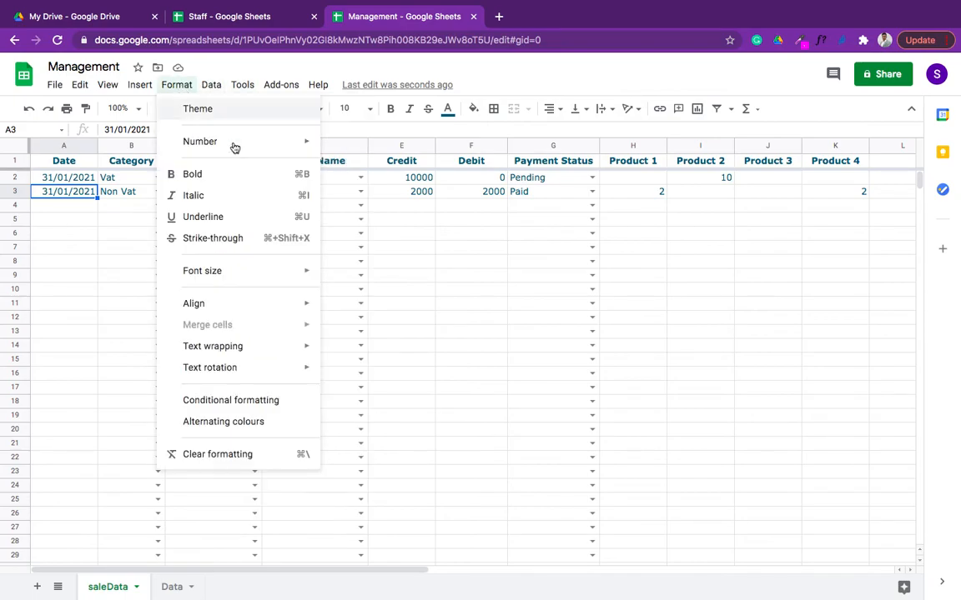
click(676, 261)
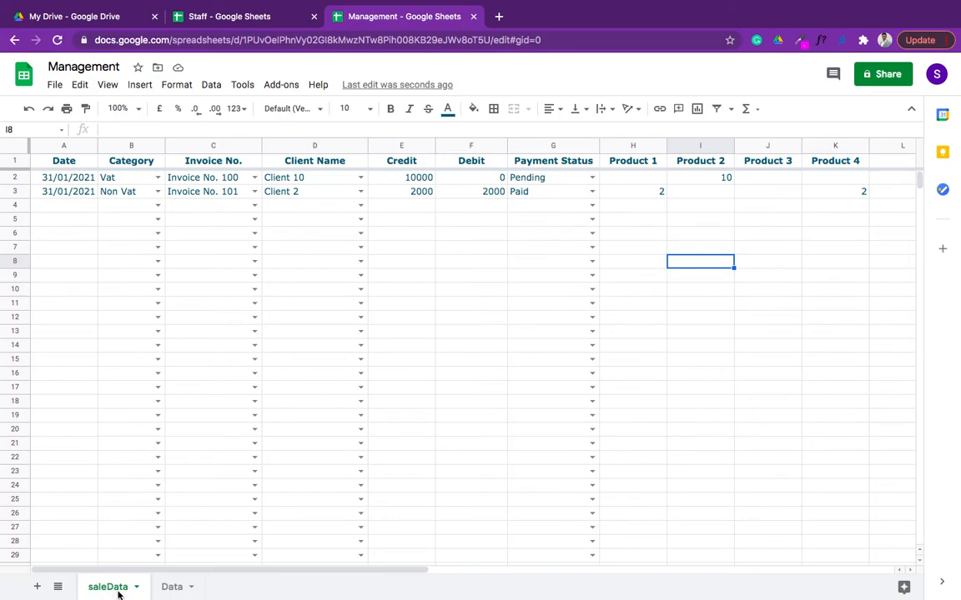
Step: Review the client and invoice lists on the Data sheet, the saleData records and the Staff spreadsheet
click(173, 588)
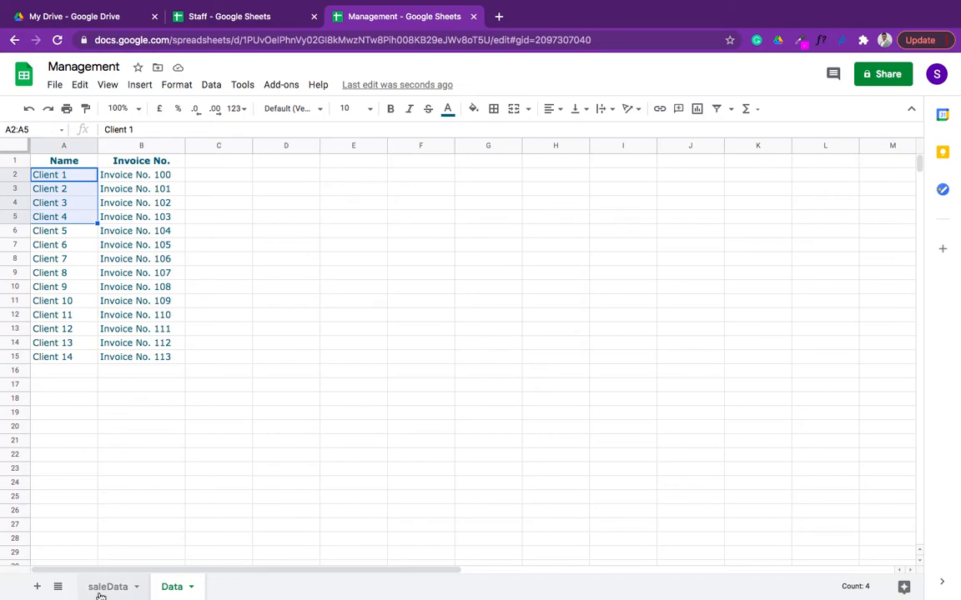
click(179, 455)
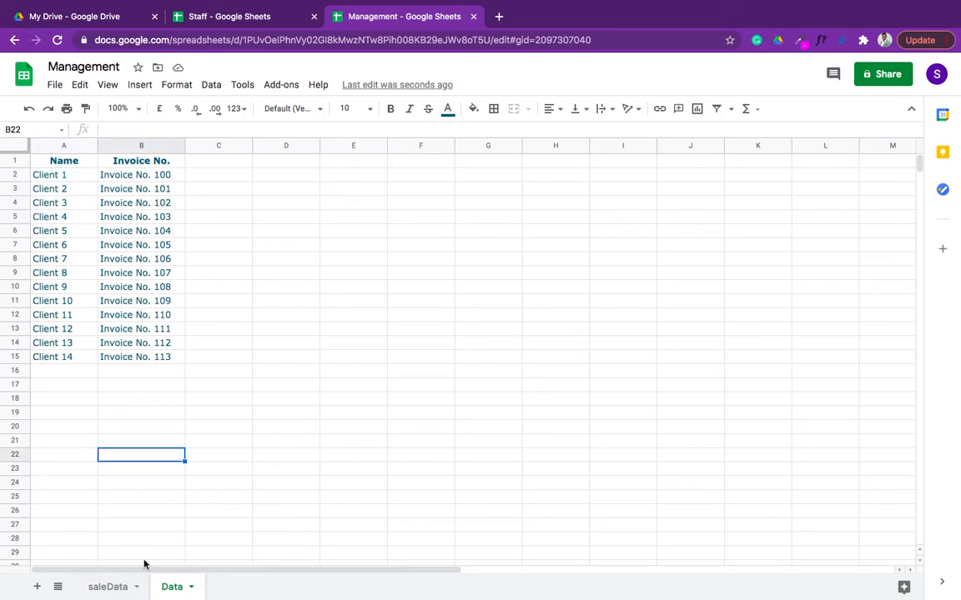
click(108, 587)
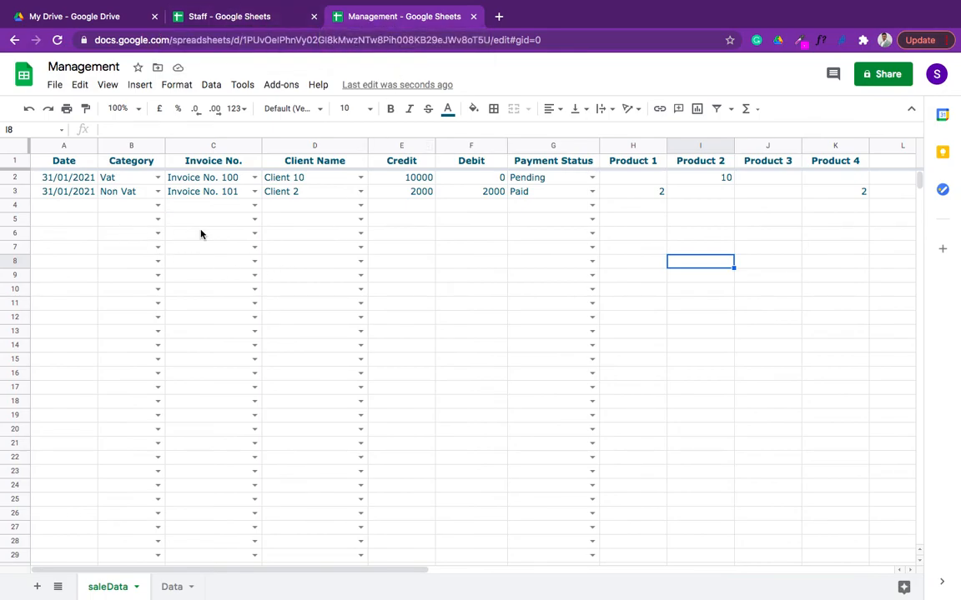
click(236, 47)
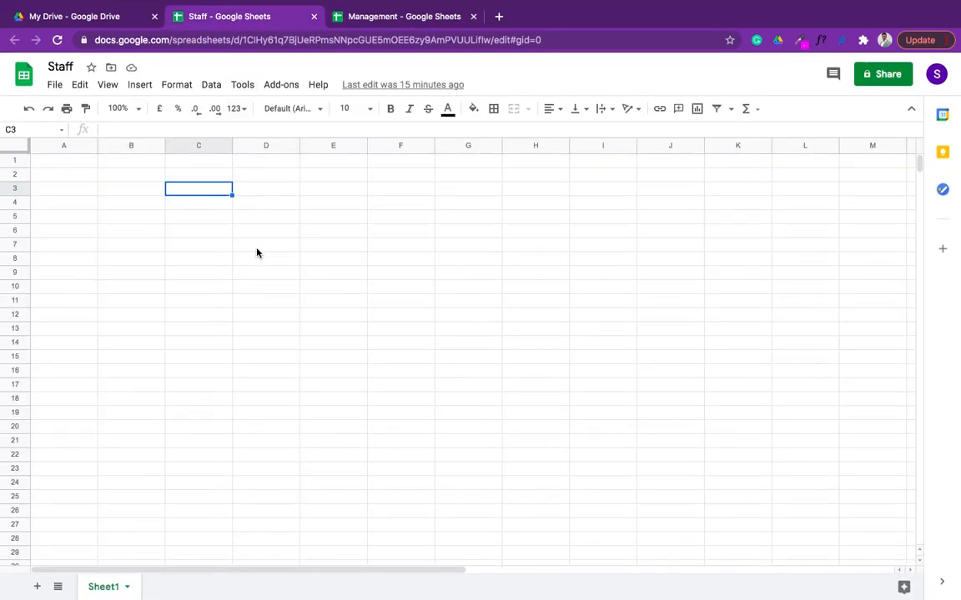
click(350, 16)
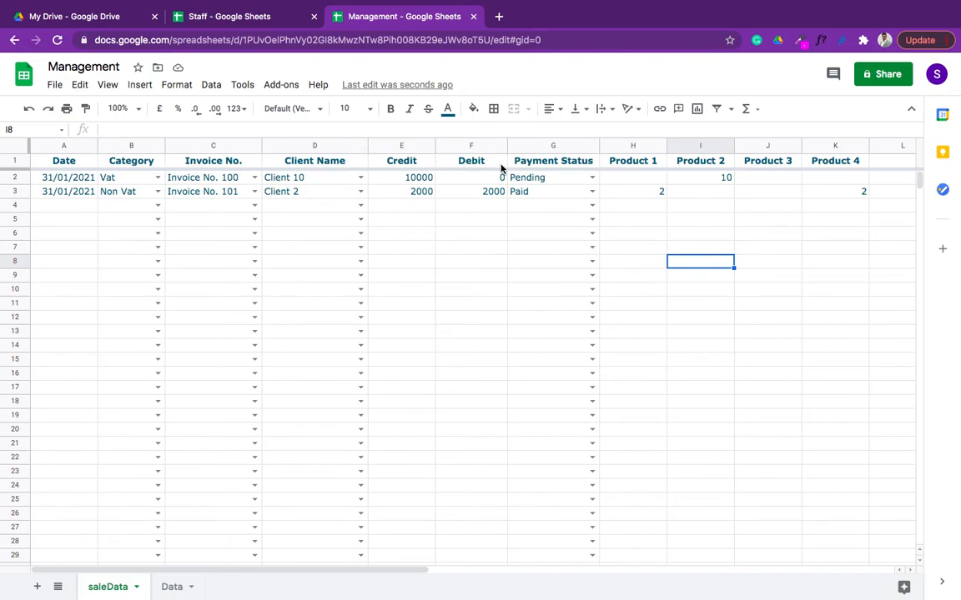
Step: Switch to the Staff spreadsheet and enter the label Date in cell A2 of Sheet1
click(240, 17)
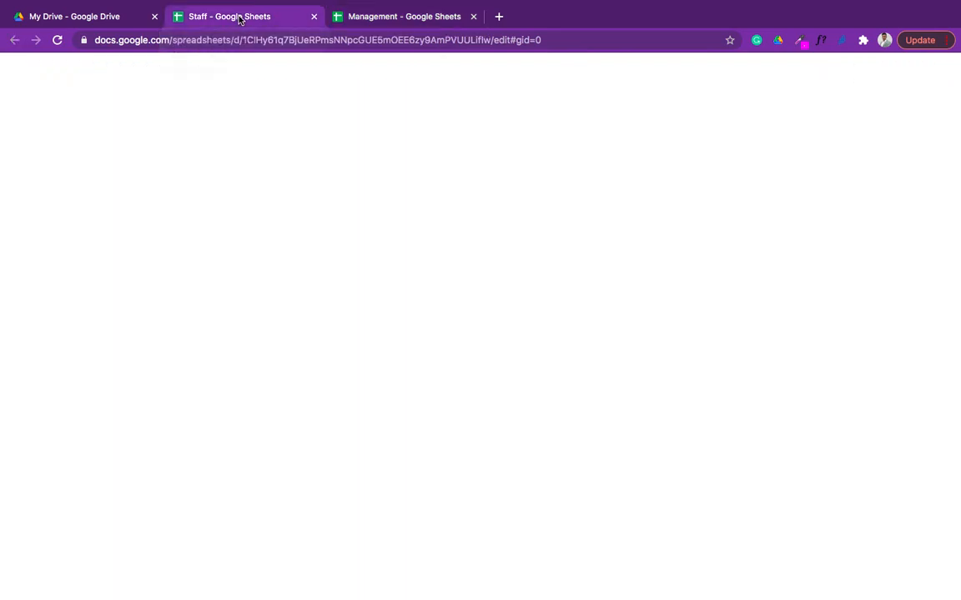
click(100, 189)
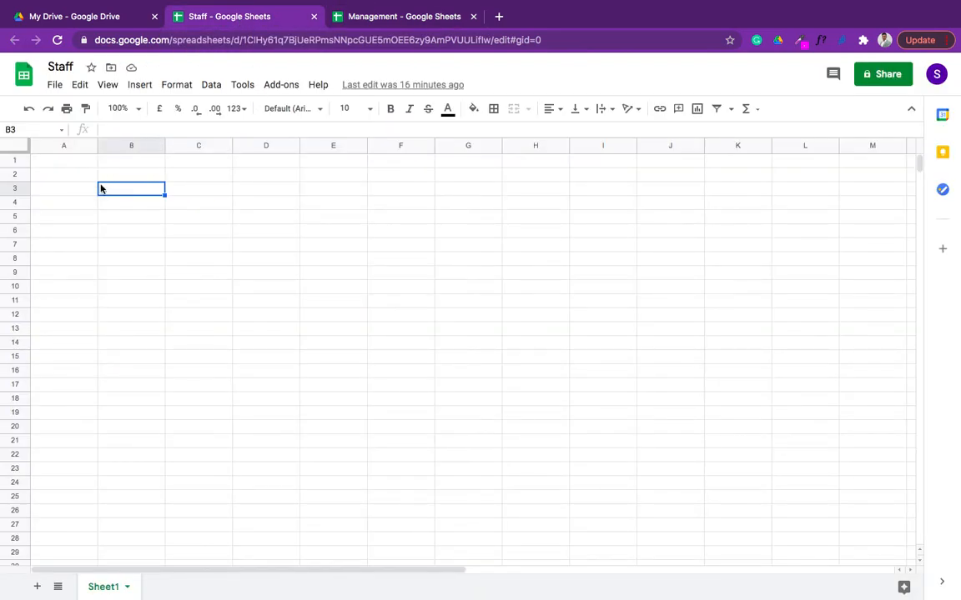
key(Up)
key(Left)
key(Up)
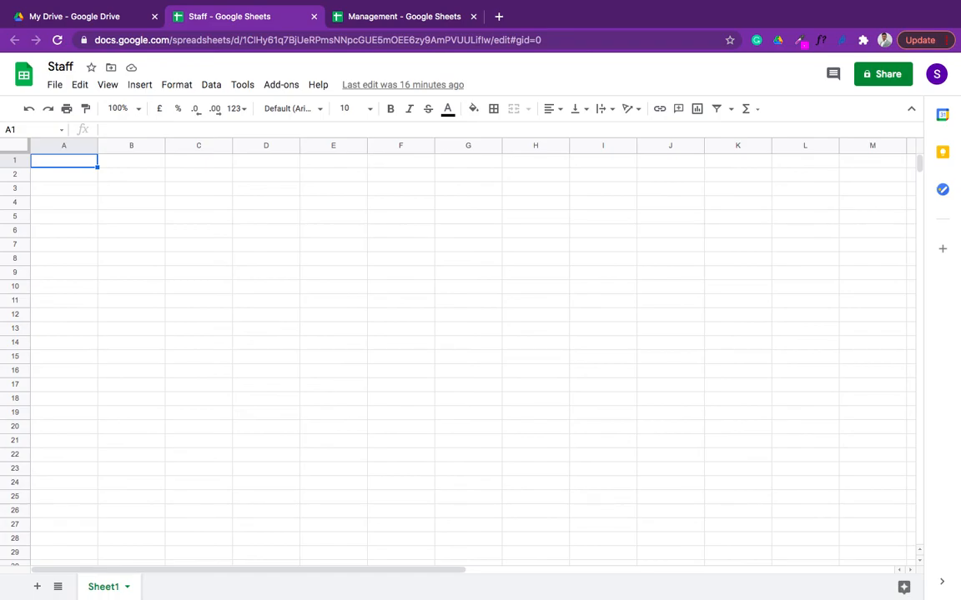
key(Down)
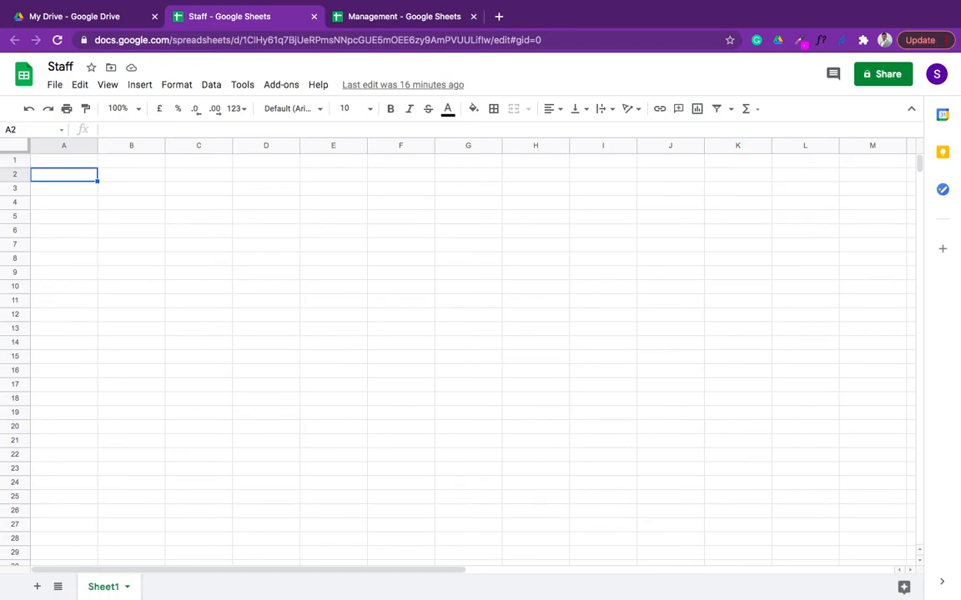
text(Date)
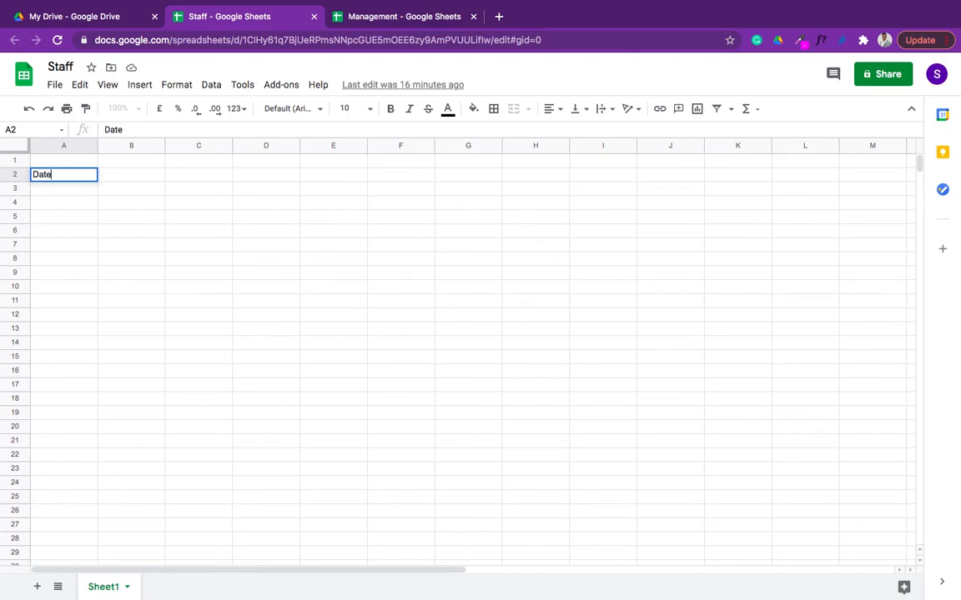
key(Return)
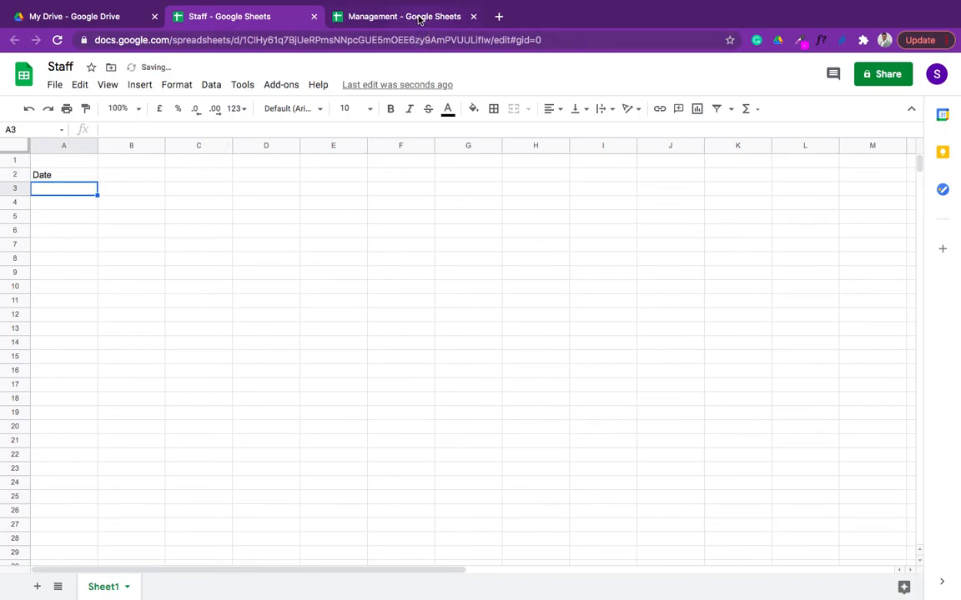
Step: Check the saleData headers in the Management spreadsheet and enter the label Category in cell A4 of the Staff sheet
click(385, 19)
click(230, 25)
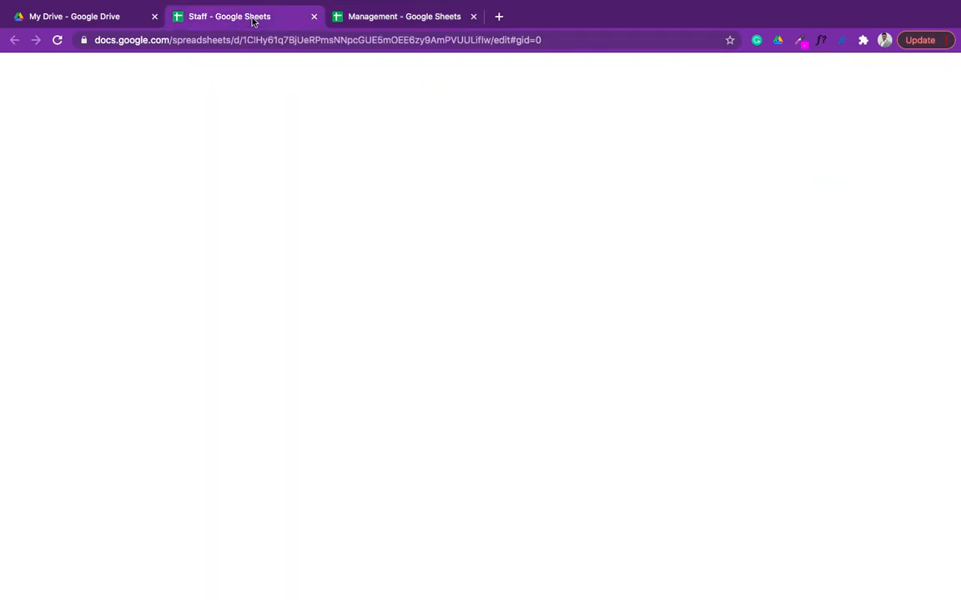
key(Down)
text(Ca)
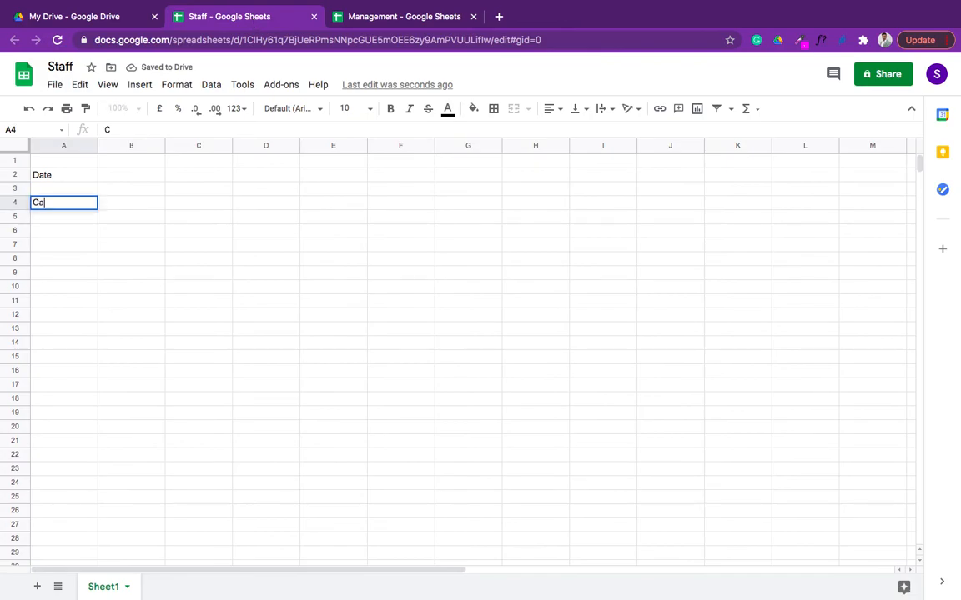
text(tegory)
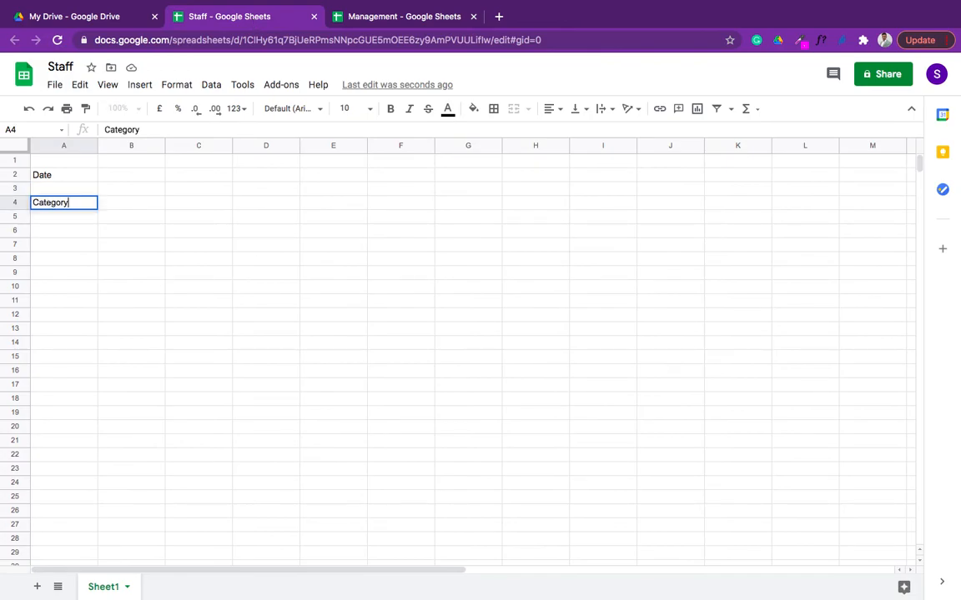
key(Down)
Step: Enter the label Invoice No. in cell A6 of the Staff sheet
key(Down)
text(In)
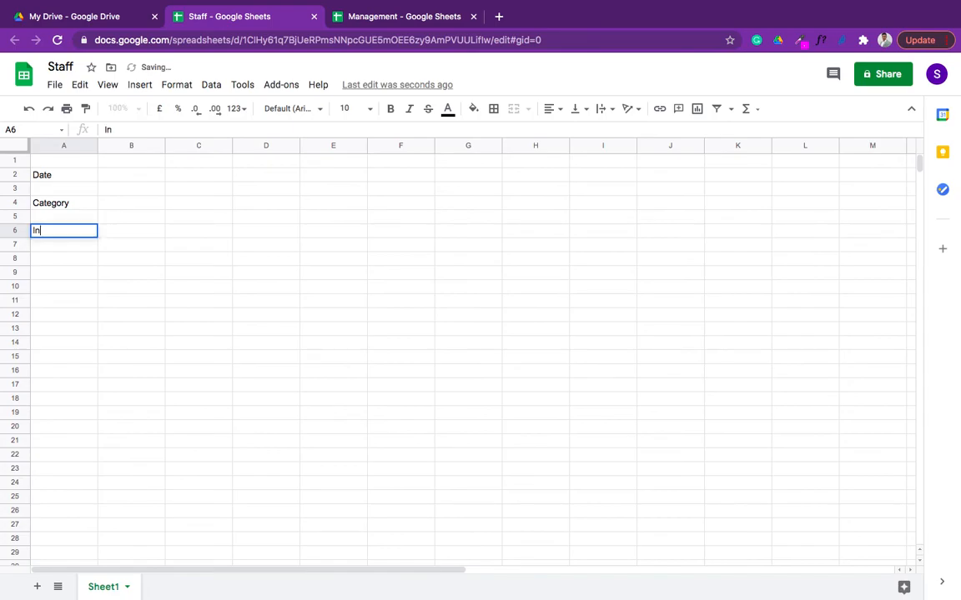
text(voice No.)
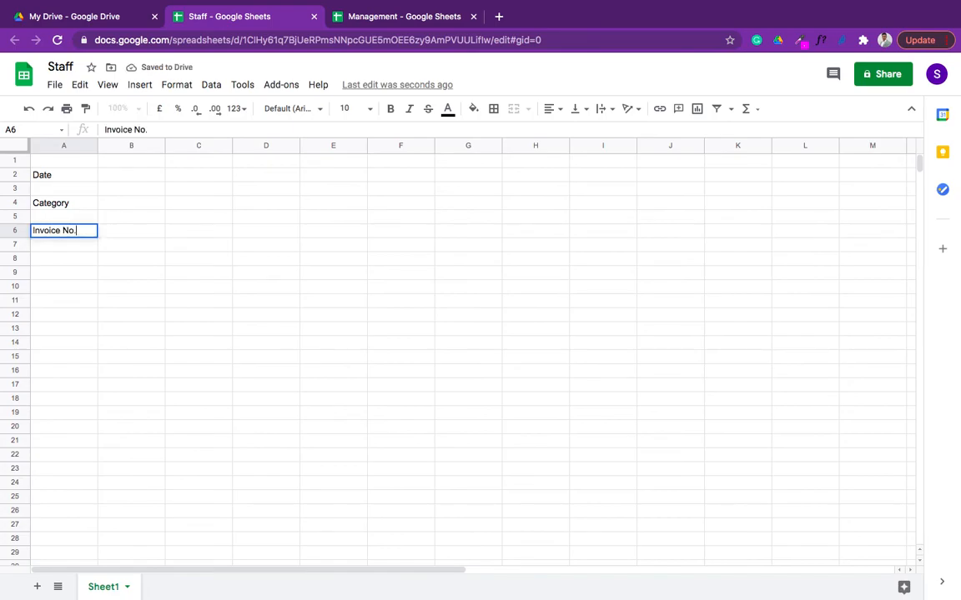
key(Return)
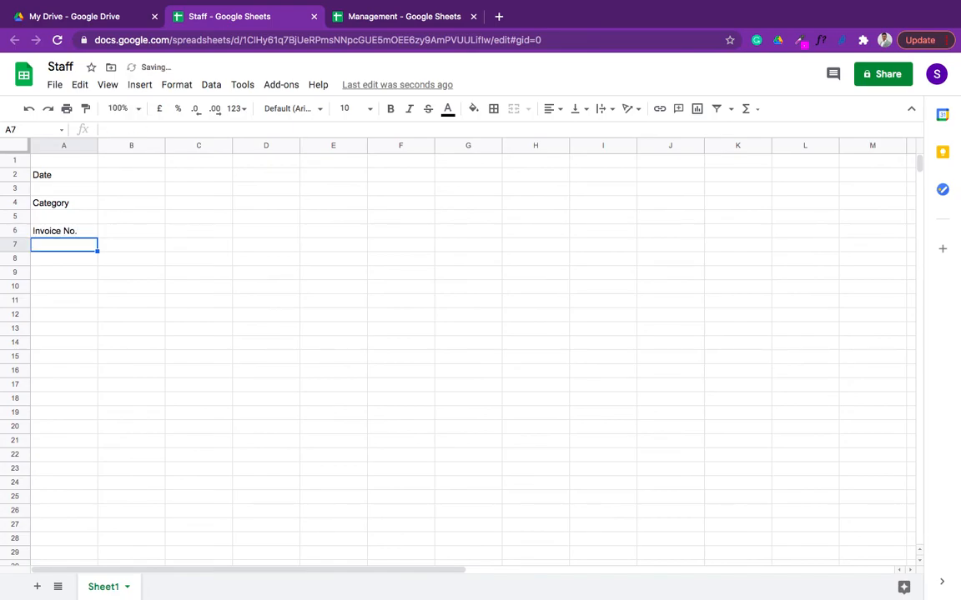
Step: Check the saleData headers in the Management spreadsheet and enter the label Client Name in cell A8 of the Staff sheet
click(429, 23)
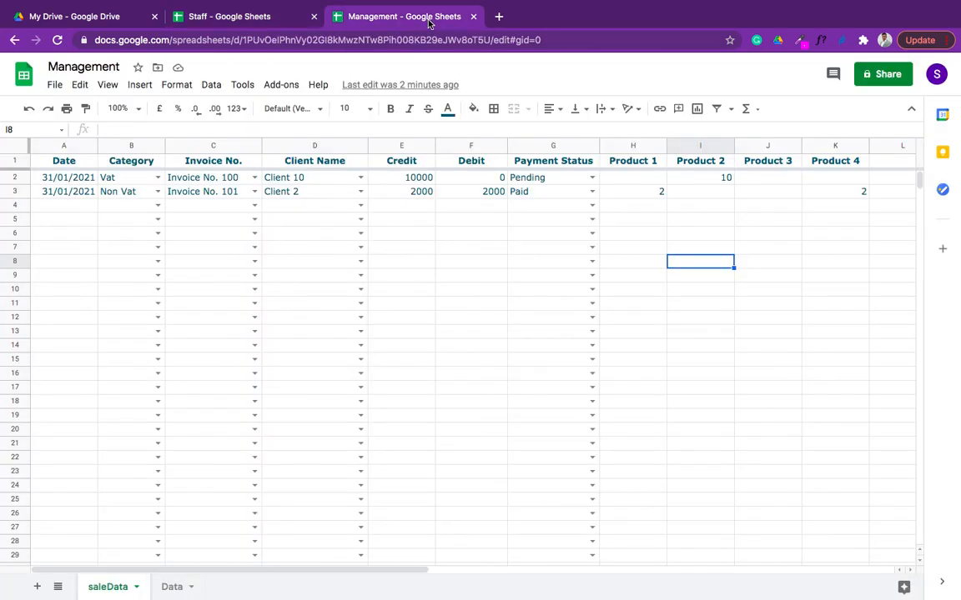
click(221, 18)
key(Down)
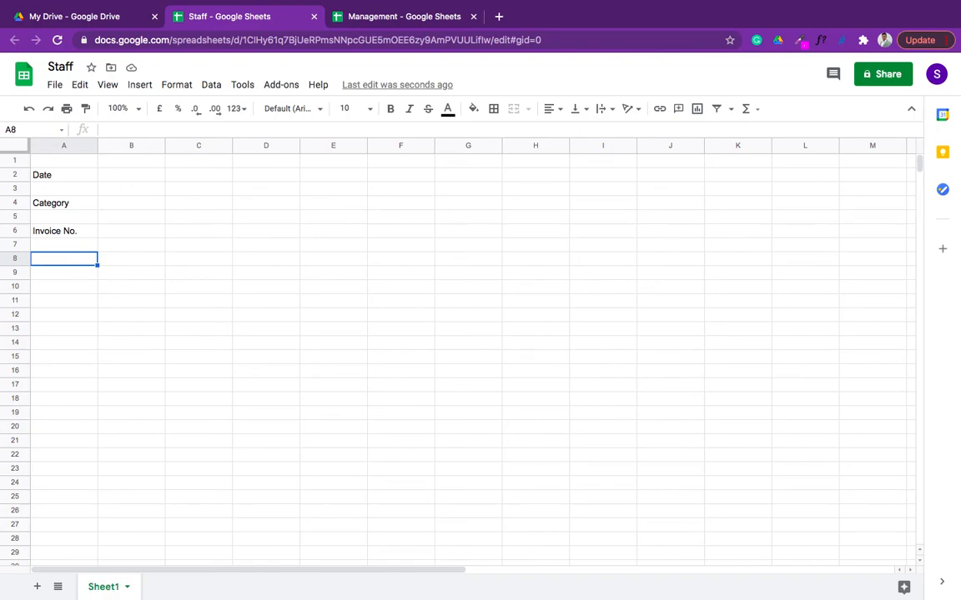
text(Client Name)
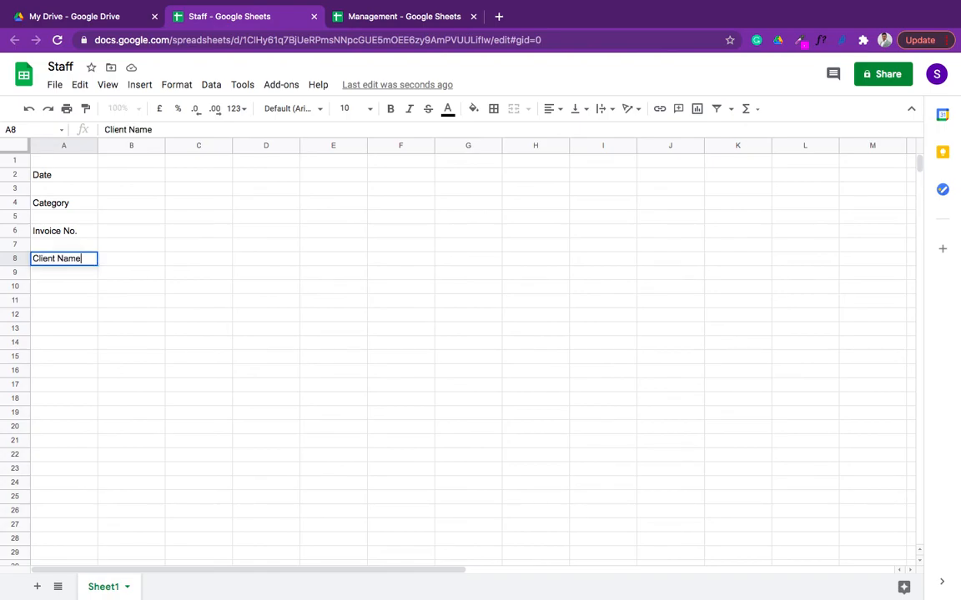
key(Return)
key(Down)
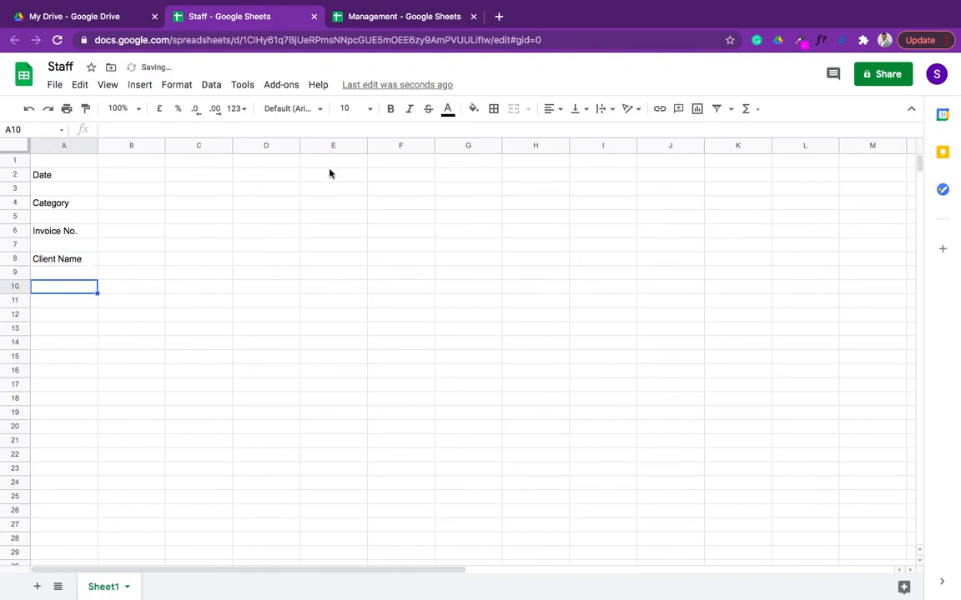
Step: Compare with the Management spreadsheet's headers and enter the label Credit in cell A10 of the Staff sheet
click(409, 20)
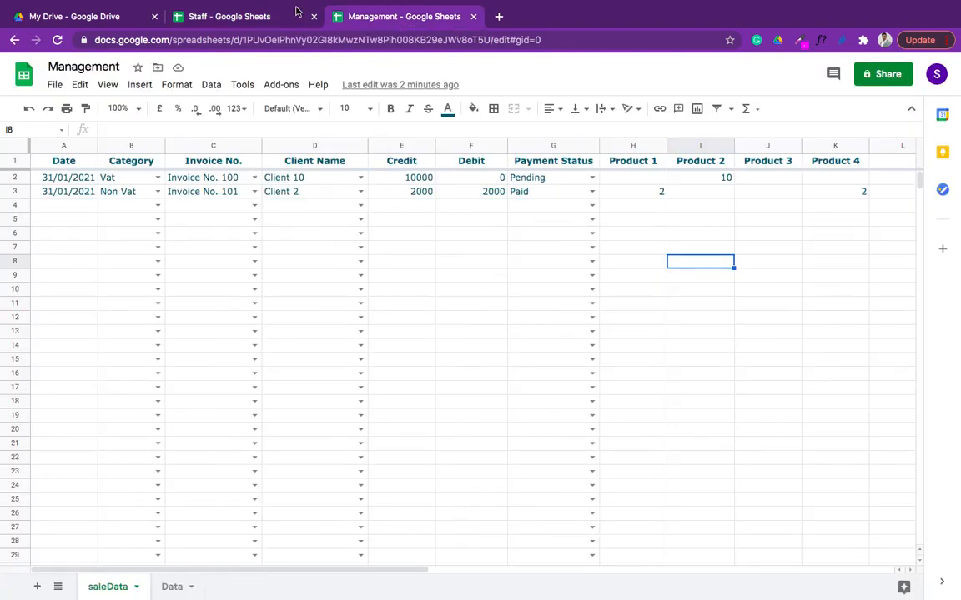
click(258, 16)
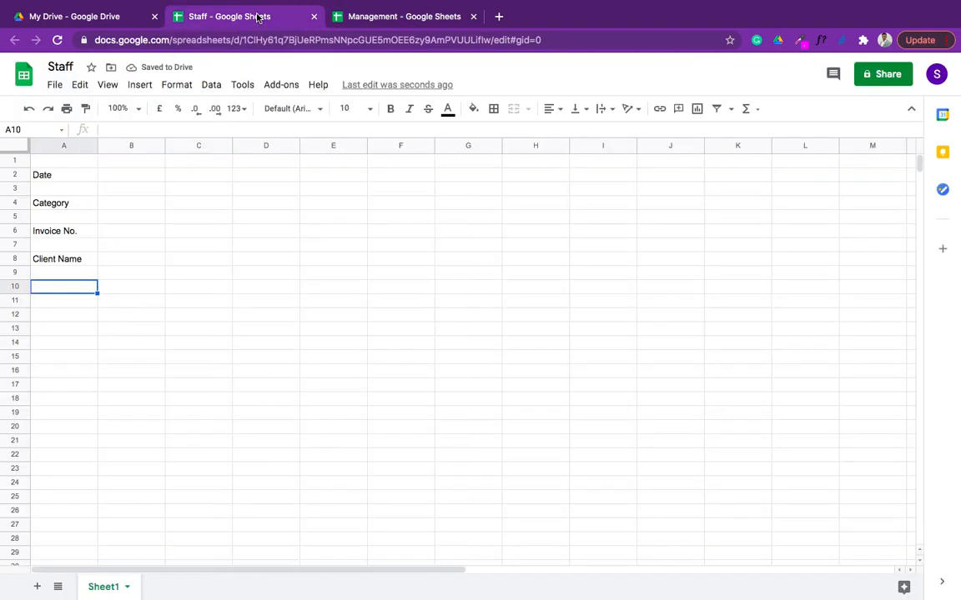
click(382, 16)
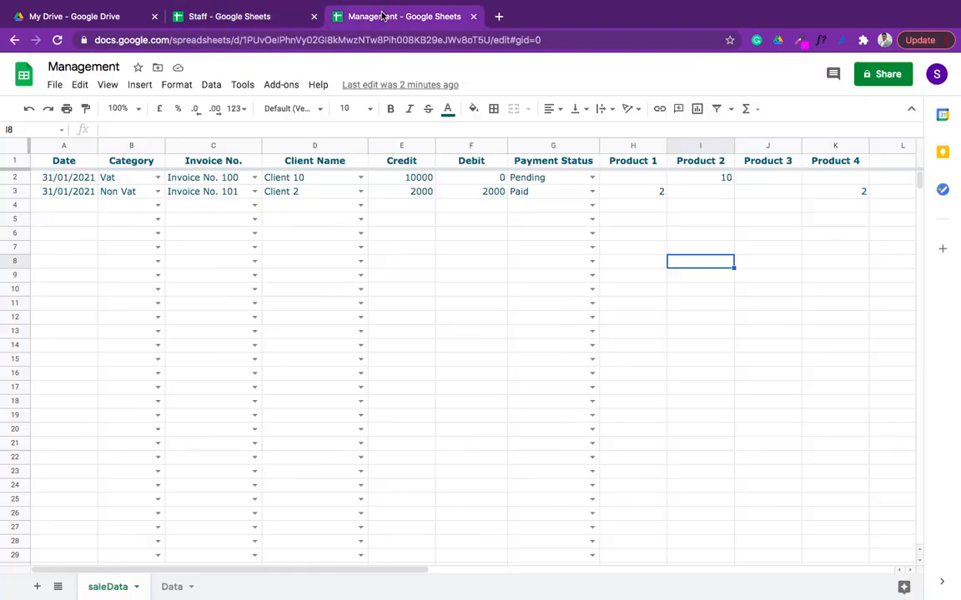
click(241, 18)
text(Cre)
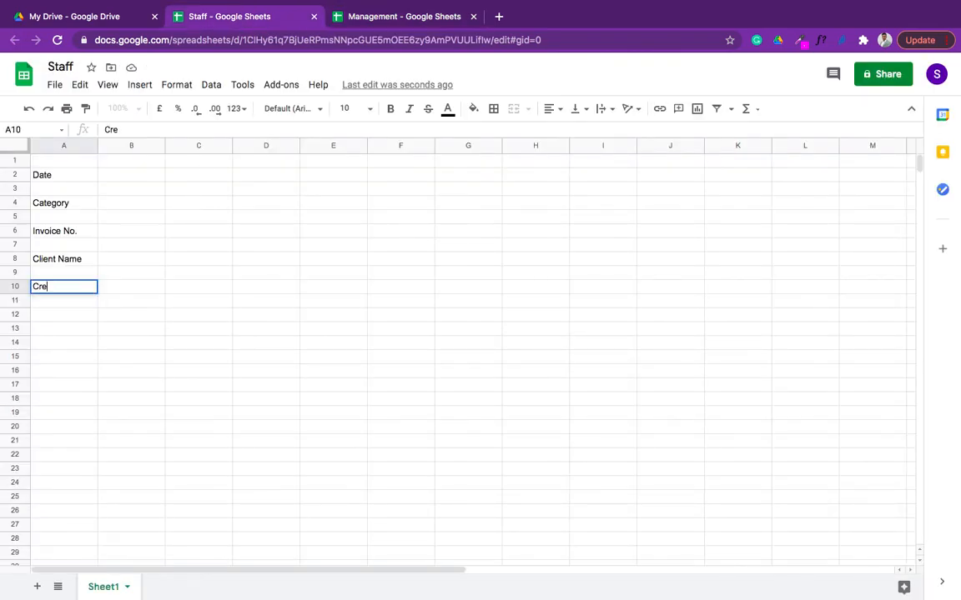
text(dit)
key(Return)
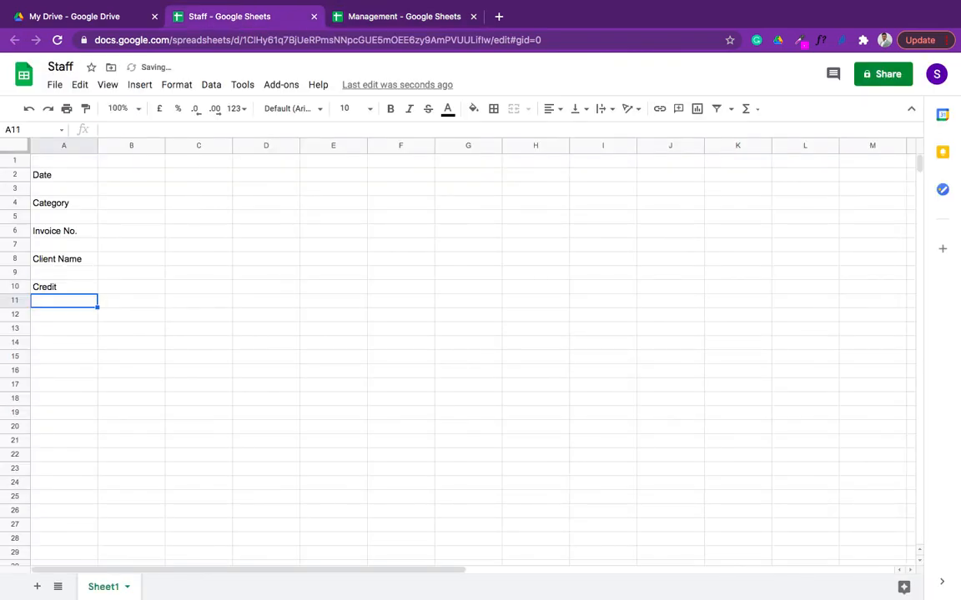
Step: Enter the label Debit in cell A12 of the Staff sheet
click(64, 314)
text(Debit)
key(Return)
key(Return)
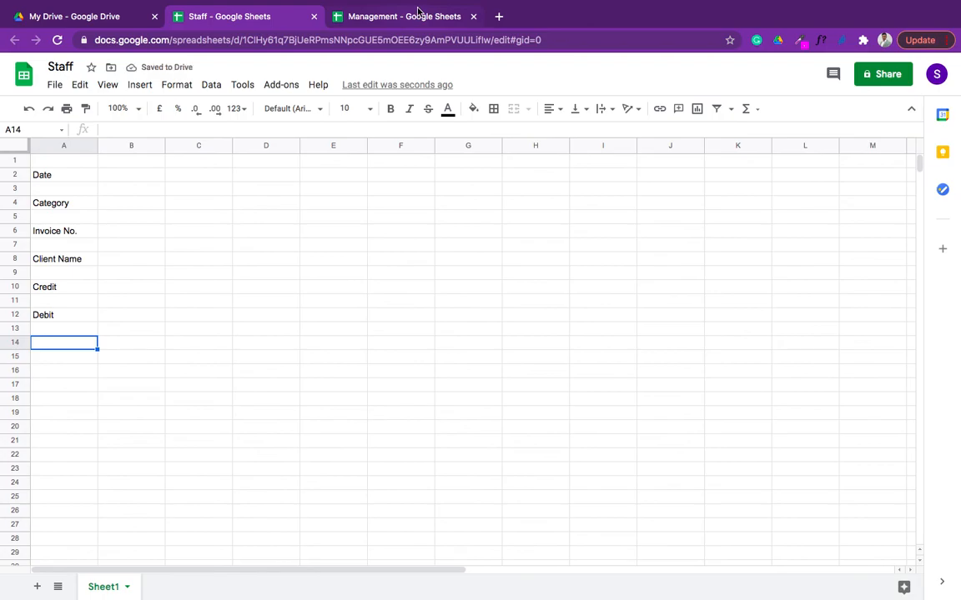
Step: Check the saleData headers in the Management spreadsheet and enter the label Payment Status in cell A14 of the Staff sheet
click(375, 15)
click(250, 17)
text(Paymen)
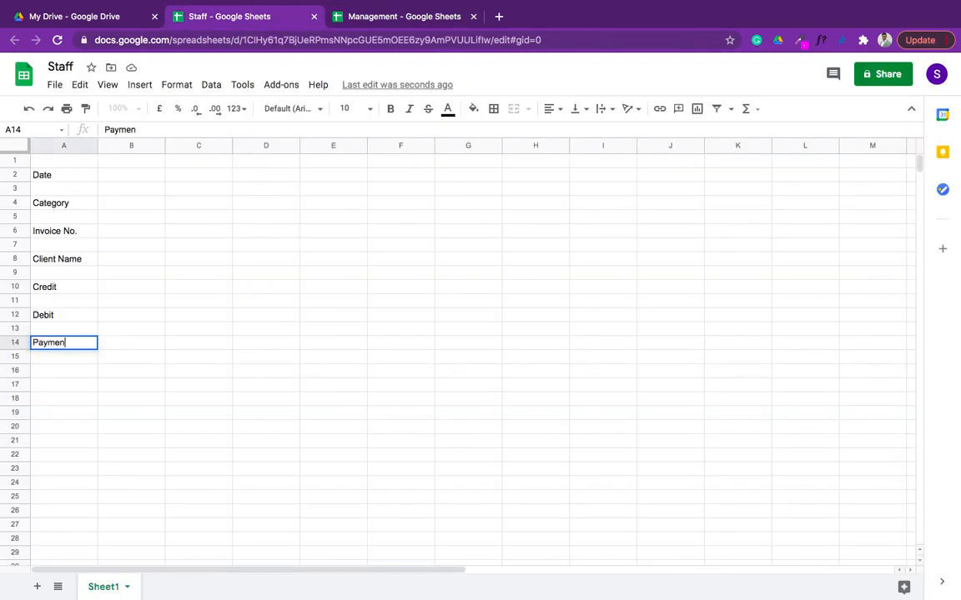
text(t Status)
key(Return)
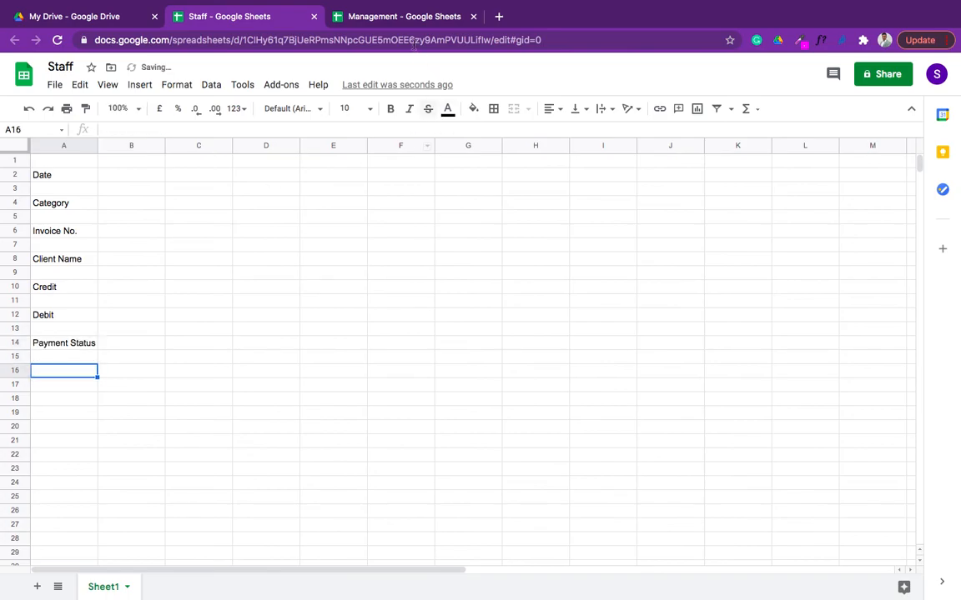
Step: Check the product headers in the Management spreadsheet and enter the label Product 1 in cell D2 of the Staff sheet
click(405, 18)
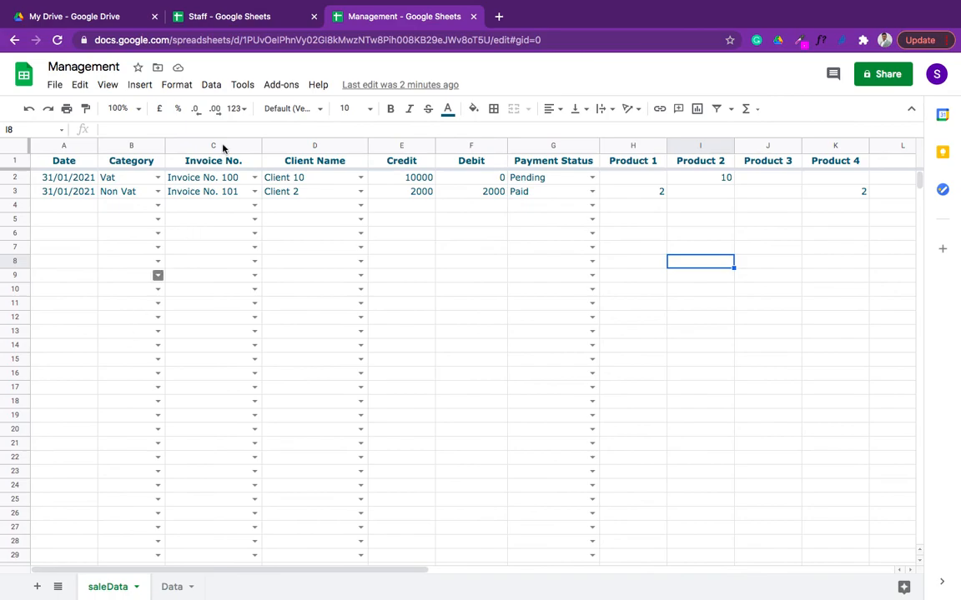
click(248, 17)
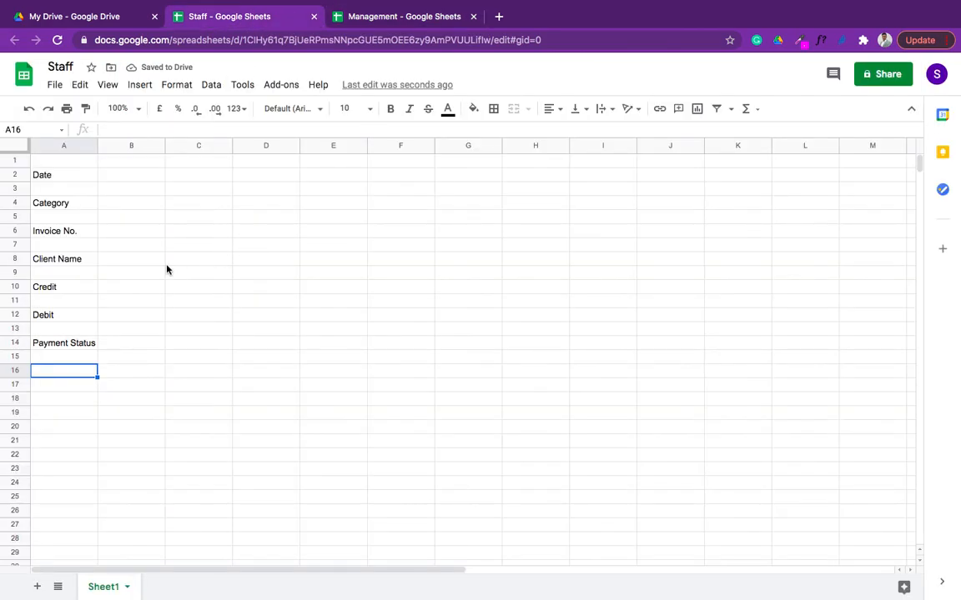
key(Down)
key(Up)
key(Right)
key(Right)
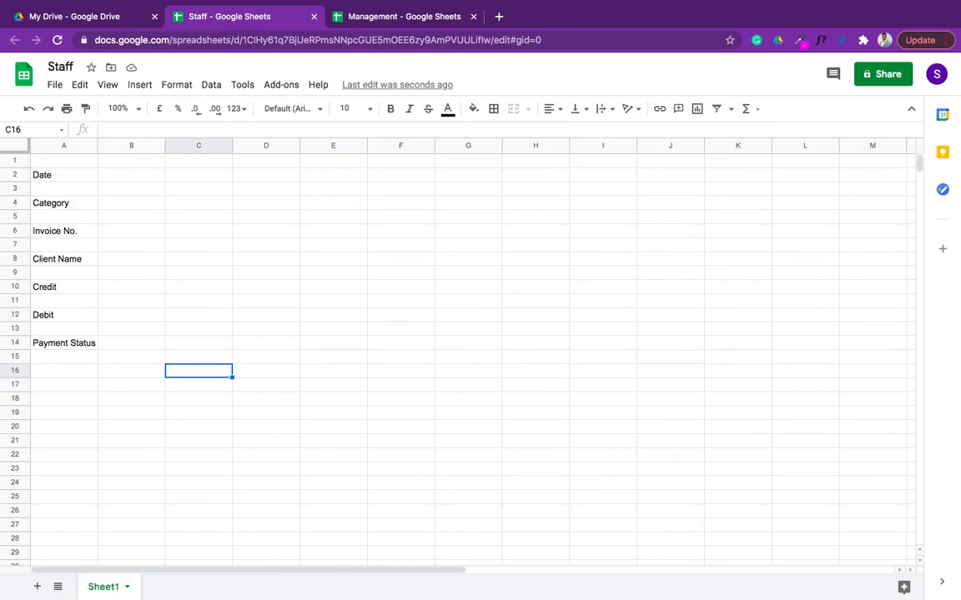
key(Right)
key(Up)
key(Up)
key(Up)
key(Up)
key(Up)
key(Up)
key(Up)
key(Up)
key(Up)
key(Up)
key(Up)
key(Up)
key(Up)
key(Up)
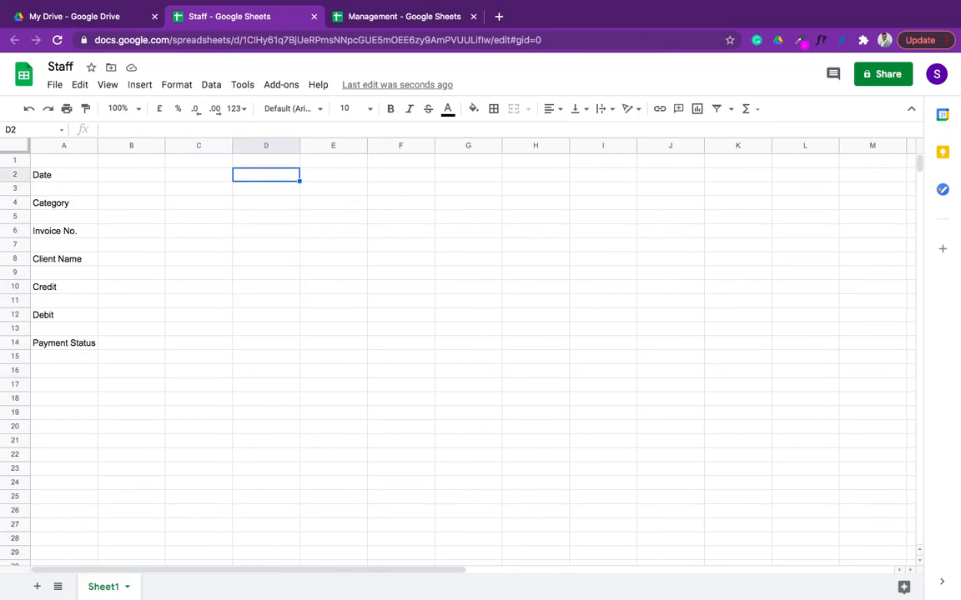
text(Procuct)
key(BackSpace)
key(BackSpace)
key(BackSpace)
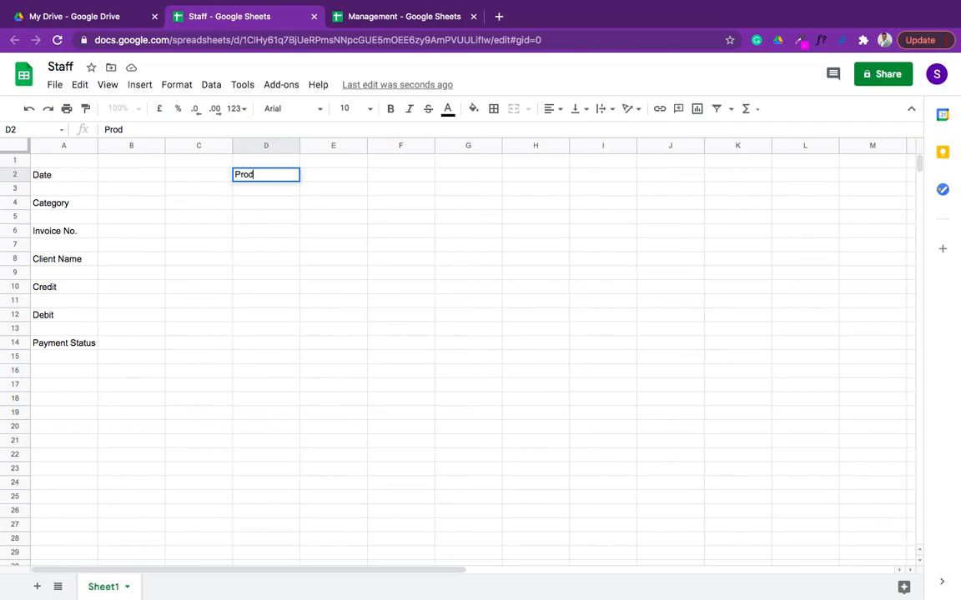
text(uct 1)
key(Return)
Step: Enter the label Product 2 in cell D3, directly below Product 1
key(Down)
text(P)
key(BackSpace)
key(Up)
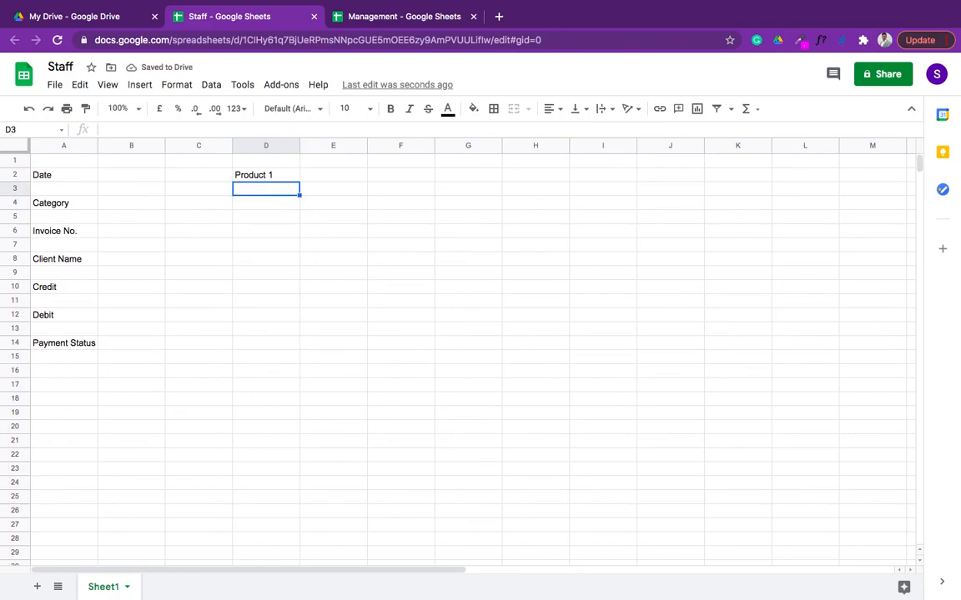
text(Product)
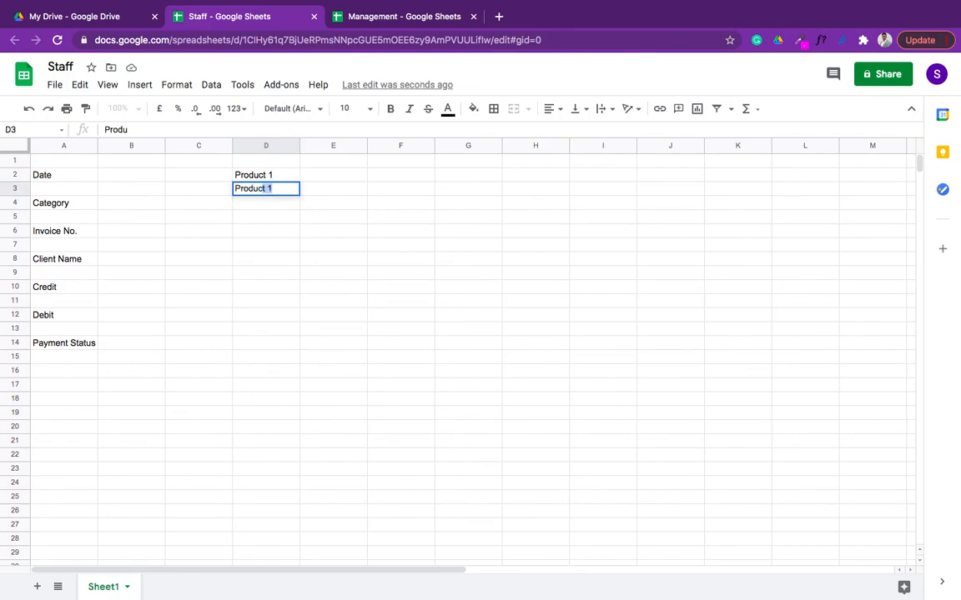
text( 2)
key(Return)
text(Pr)
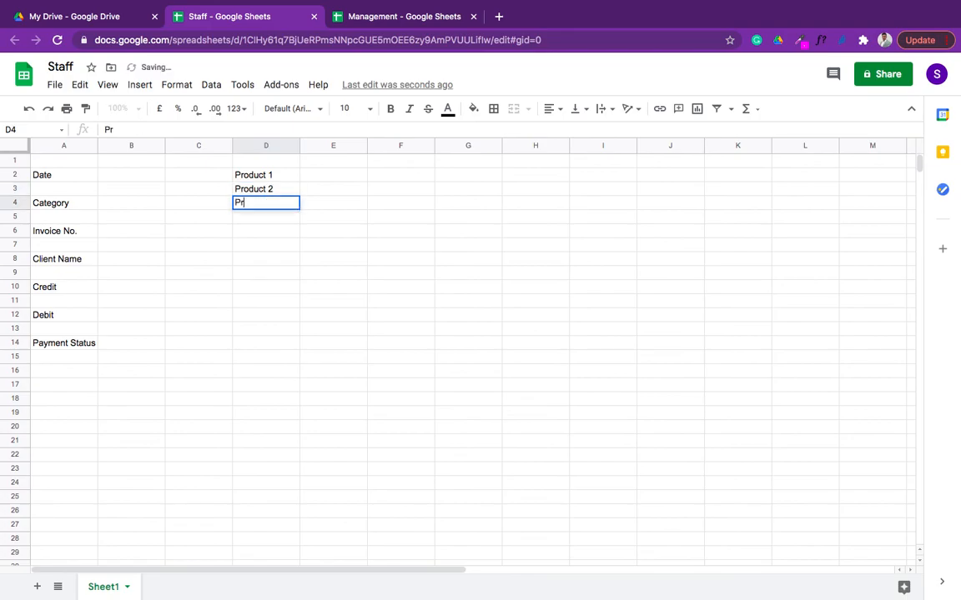
text(o)
key(BackSpace)
key(BackSpace)
key(BackSpace)
key(Return)
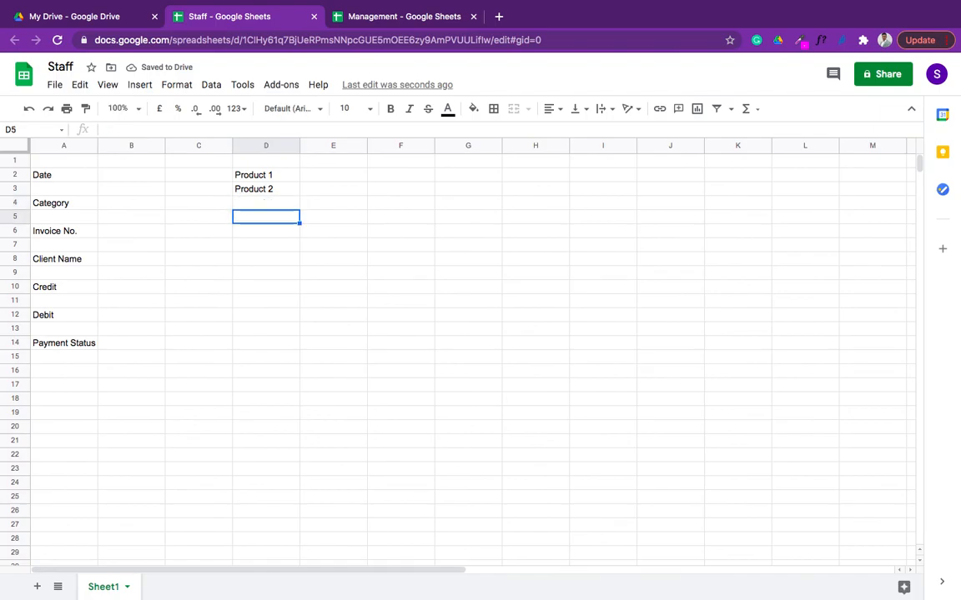
Step: Autofill the product labels from D2:D3 down to D6, and clear the surplus Product 5 from D6
key(Up)
key(Up)
key(Up)
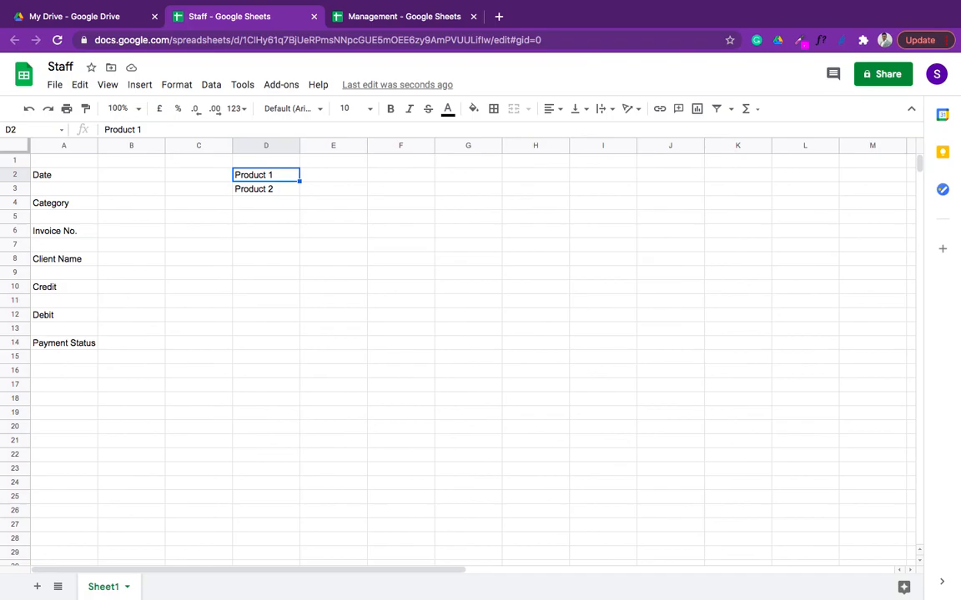
key(shift+Down)
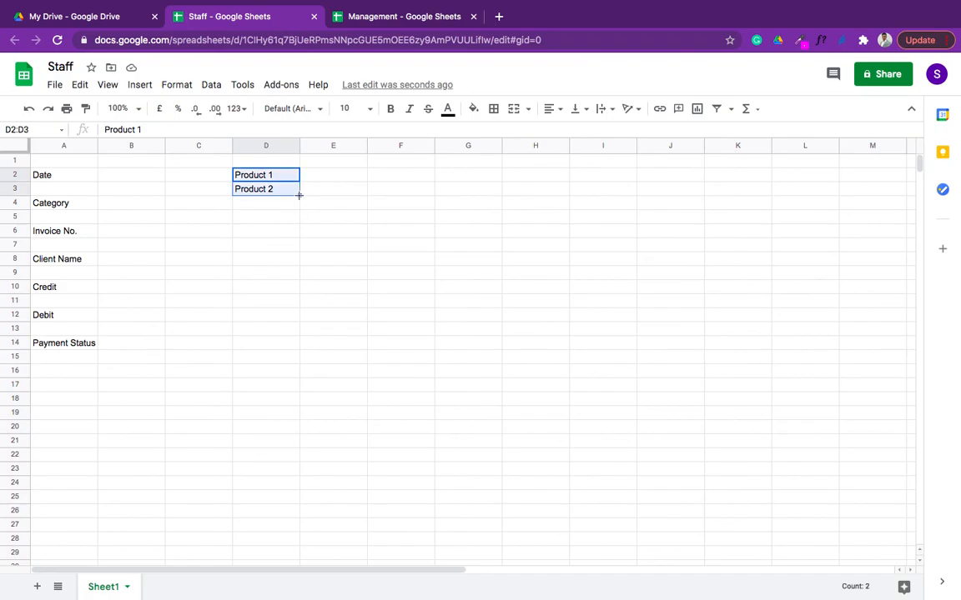
drag(299, 195, 297, 234)
click(308, 250)
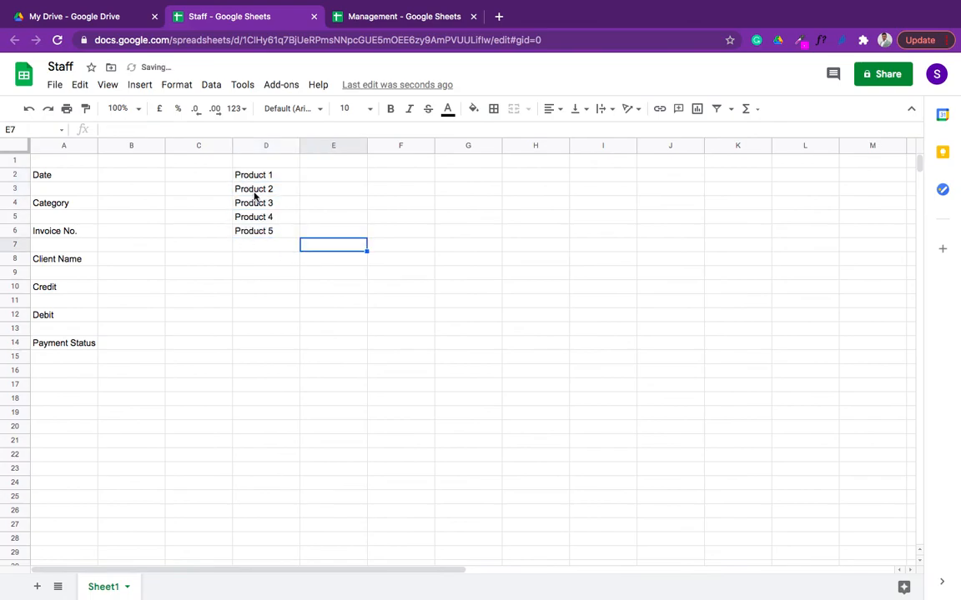
click(275, 237)
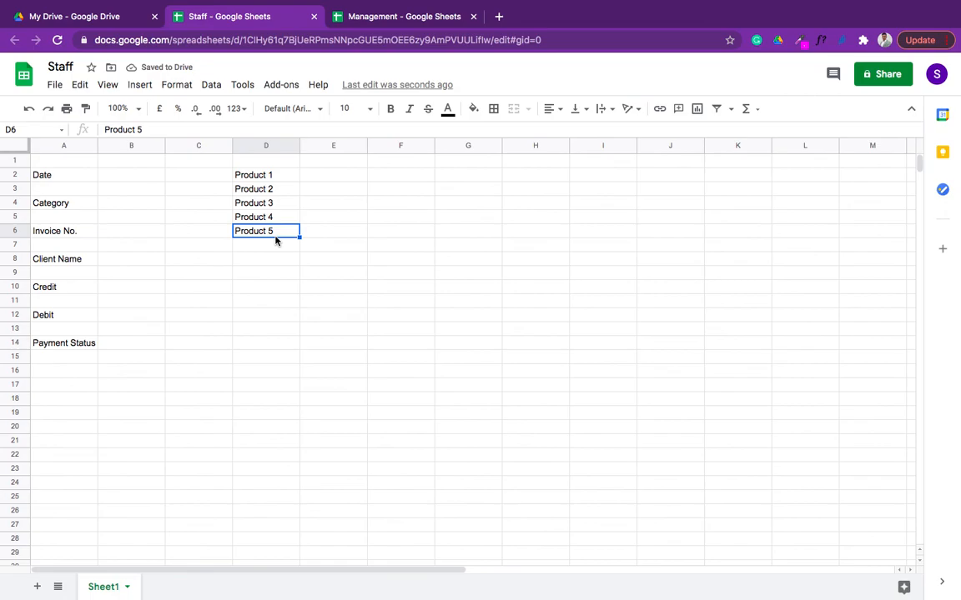
key(Delete)
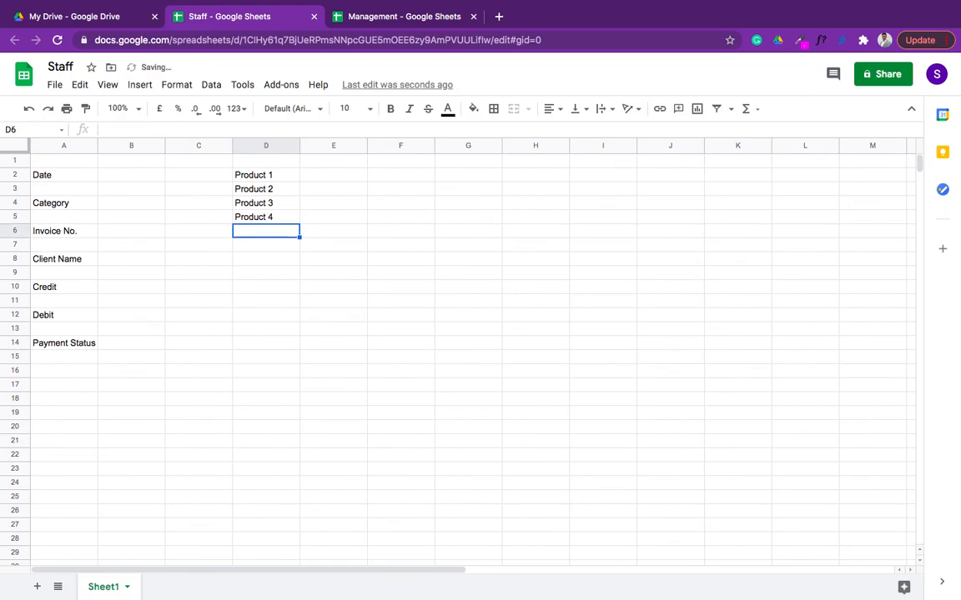
key(Up)
key(Up)
key(Up)
key(Down)
key(Down)
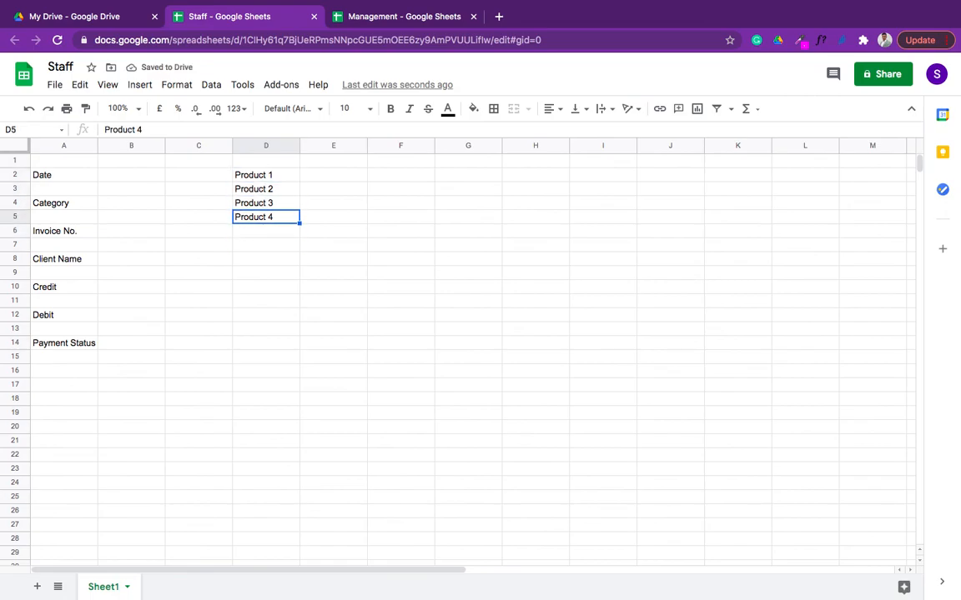
key(Up)
key(Up)
key(Up)
key(Down)
key(Up)
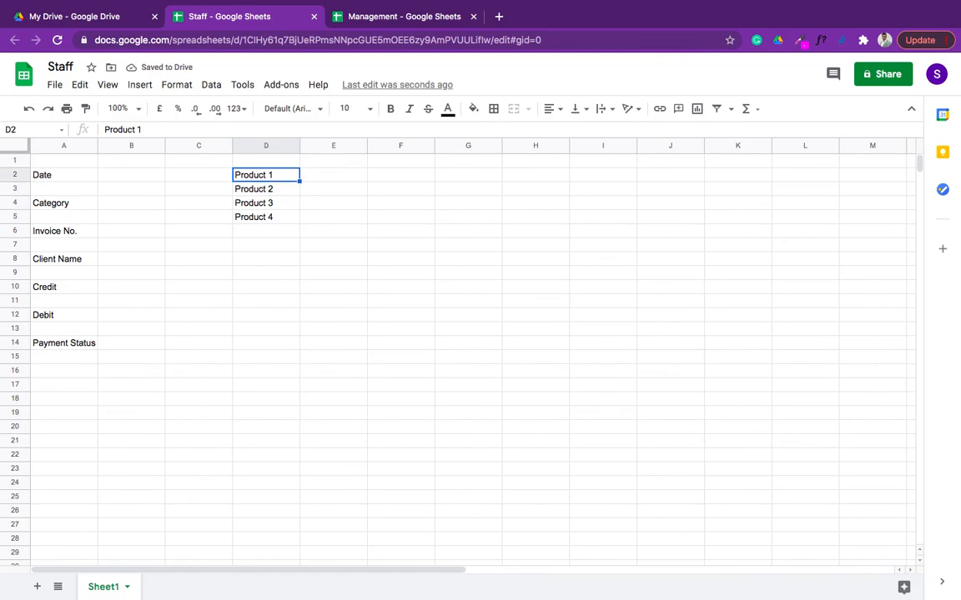
key(Down)
key(Up)
Step: Fill the form range A2:G24 with a light blue background
key(Left)
key(Left)
key(Left)
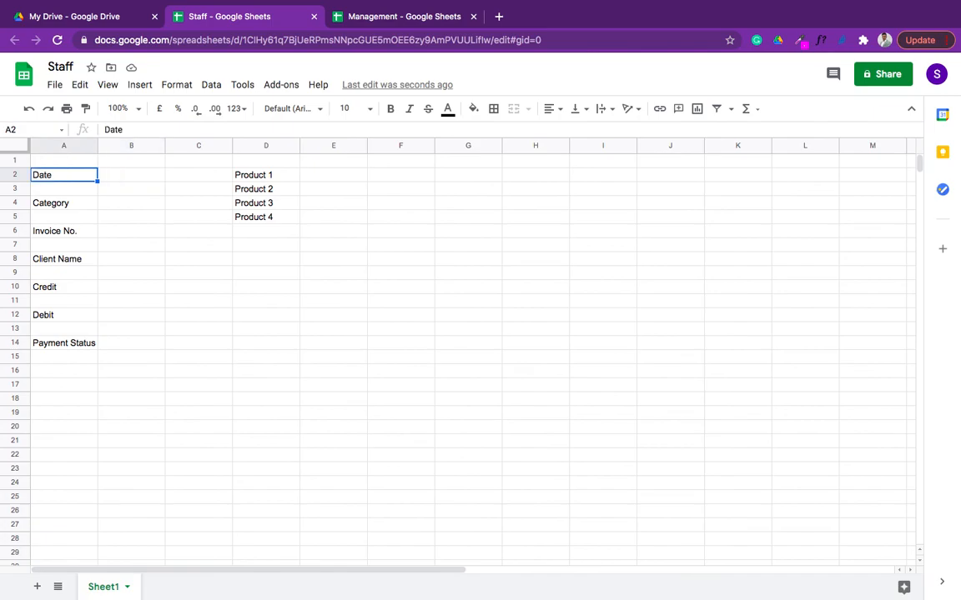
key(Right)
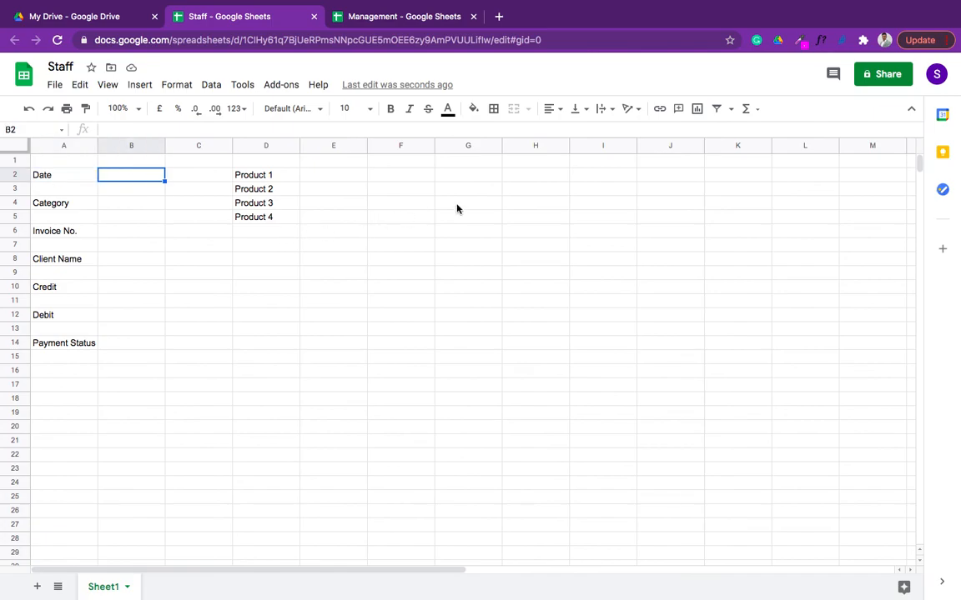
key(Left)
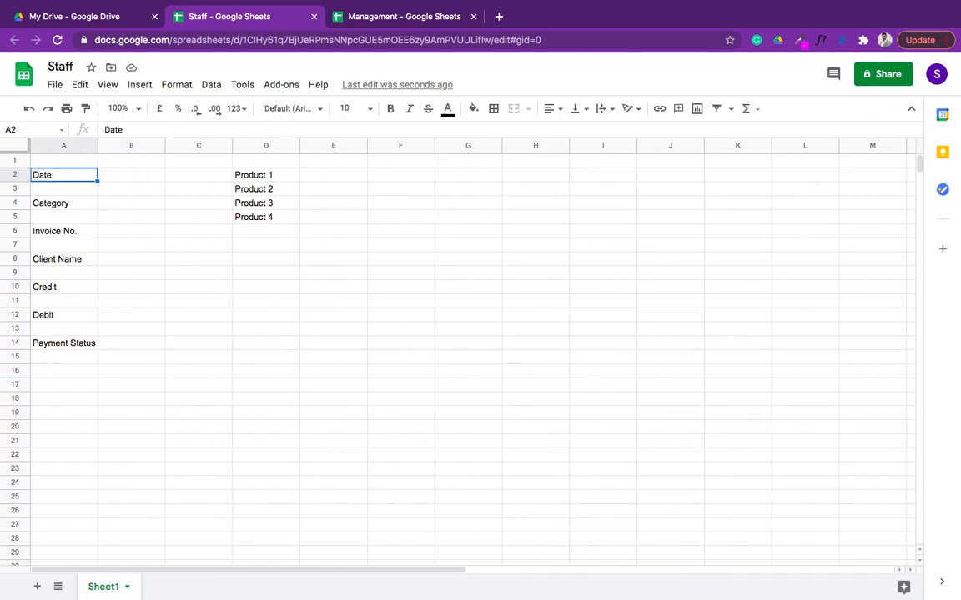
key(shift+Right)
key(shift+Right)
key(shift+Right)
key(shift+Right)
key(shift+Down)
key(shift+Down)
key(shift+Down)
key(shift+Down)
key(shift+Down)
key(shift+Down)
key(shift+Down)
key(shift+Down)
key(shift+Down)
key(shift+Down)
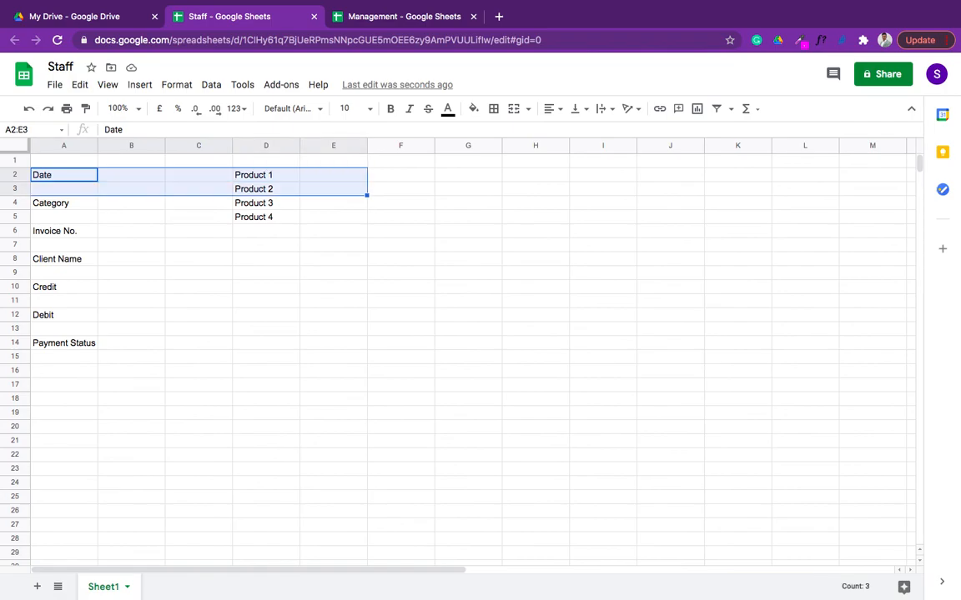
key(shift+Down)
key(shift+Down)
key(shift+Down)
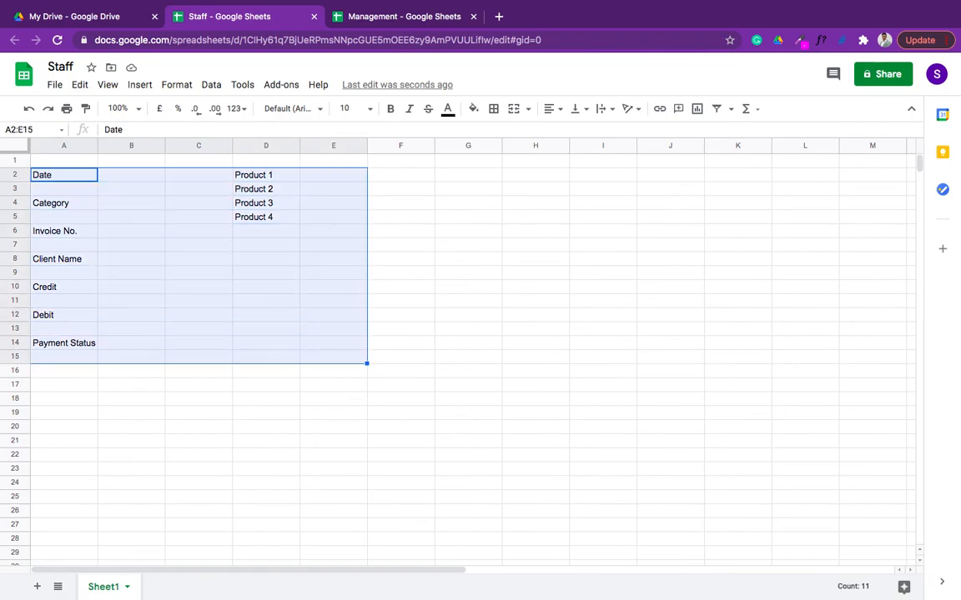
key(shift+Down)
key(shift+Down)
key(shift+Down)
key(shift+Down)
key(shift+Down)
key(shift+Down)
key(shift+Down)
key(shift+Down)
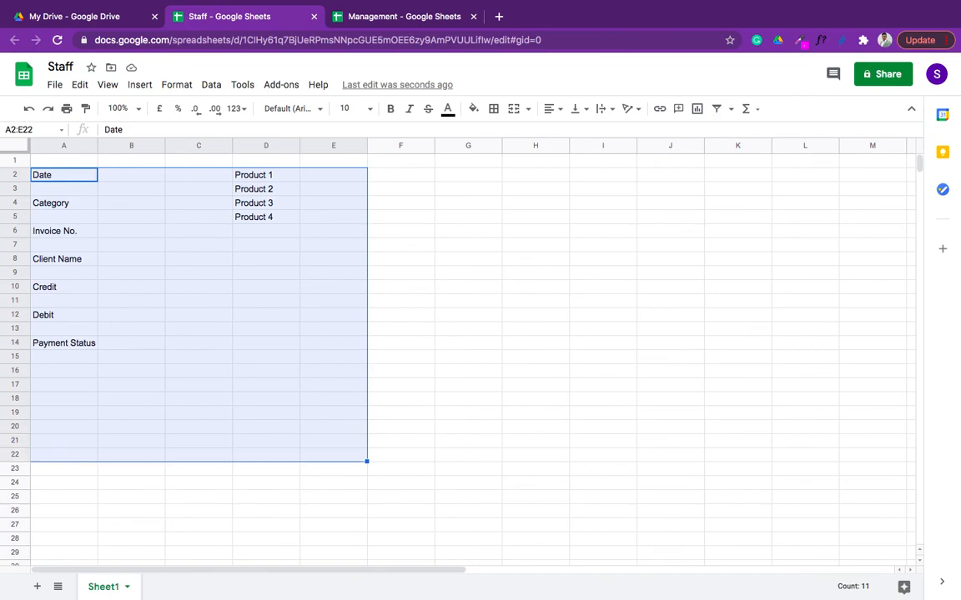
key(shift+Right)
key(shift+Right)
key(shift+Down)
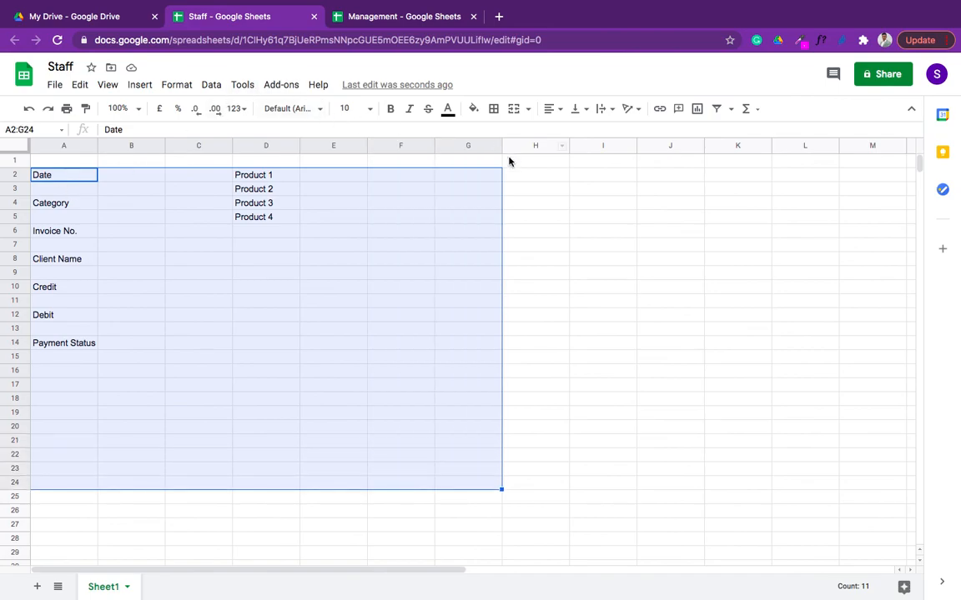
click(474, 108)
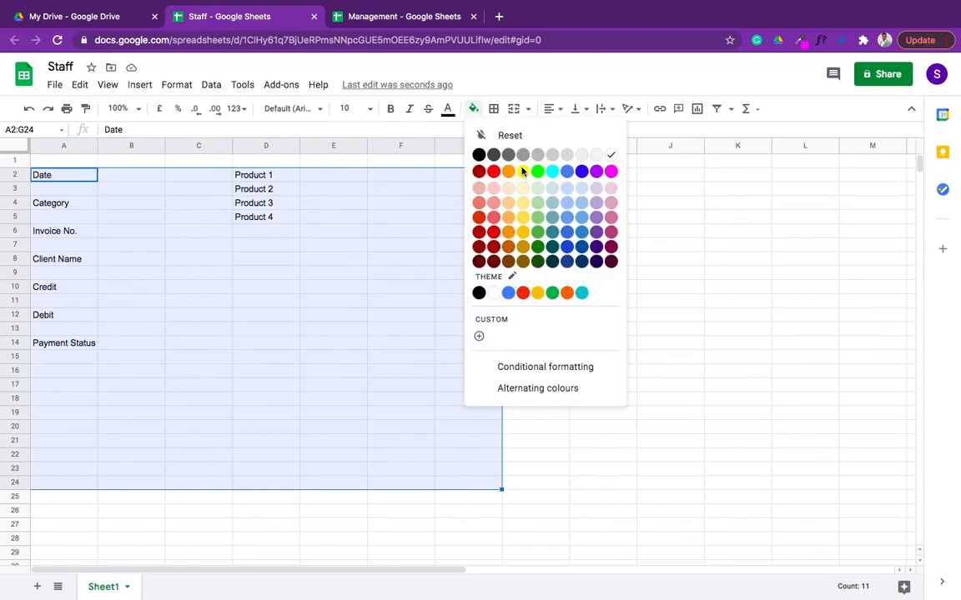
click(582, 201)
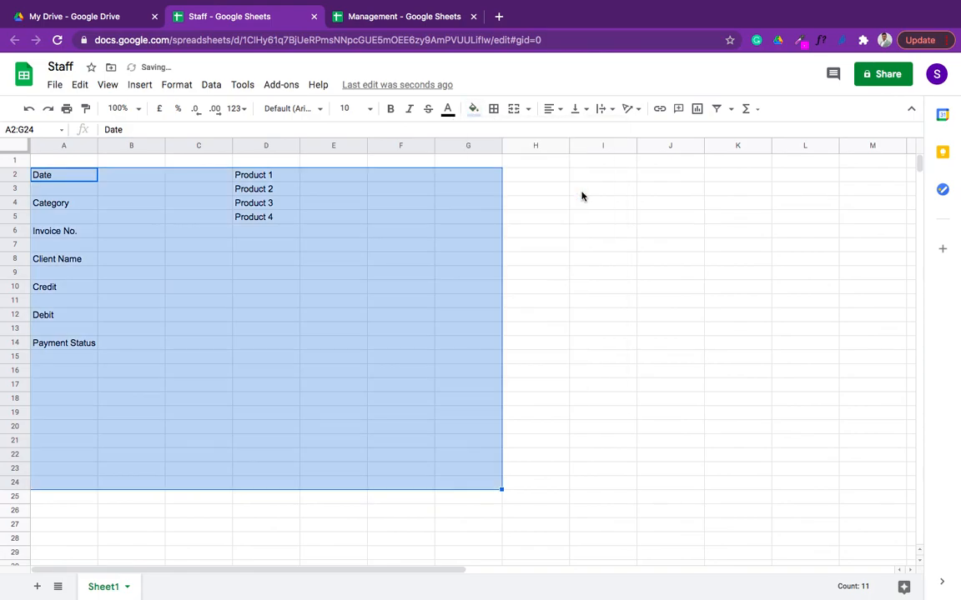
Step: Fill cell B2, the entry cell beside Date, with white
click(145, 207)
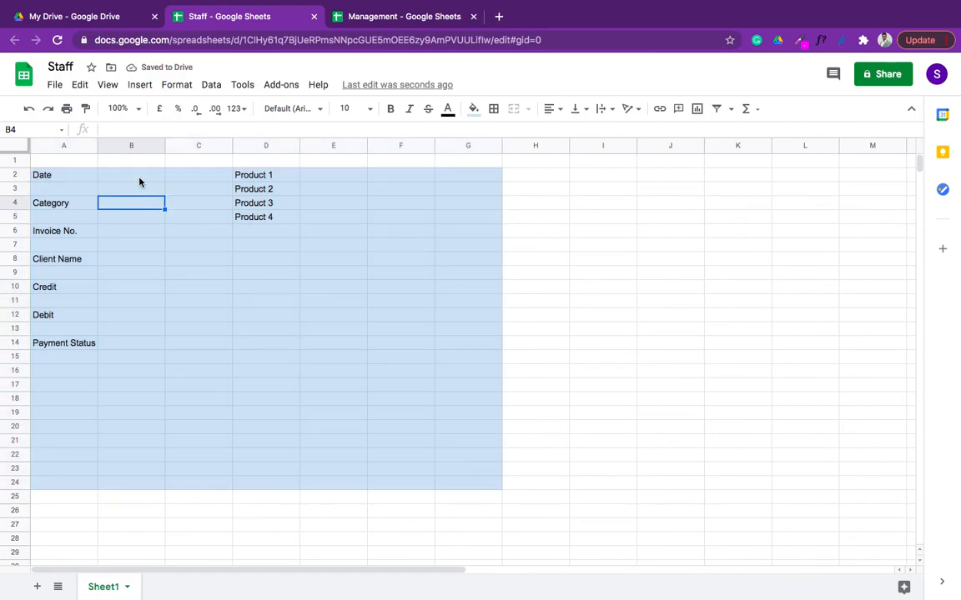
click(140, 178)
click(473, 109)
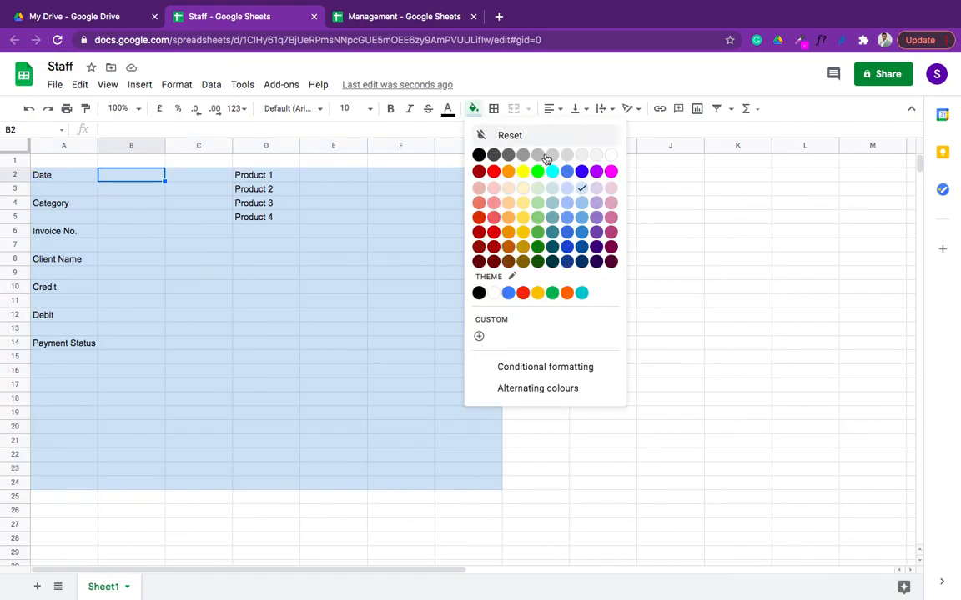
click(611, 155)
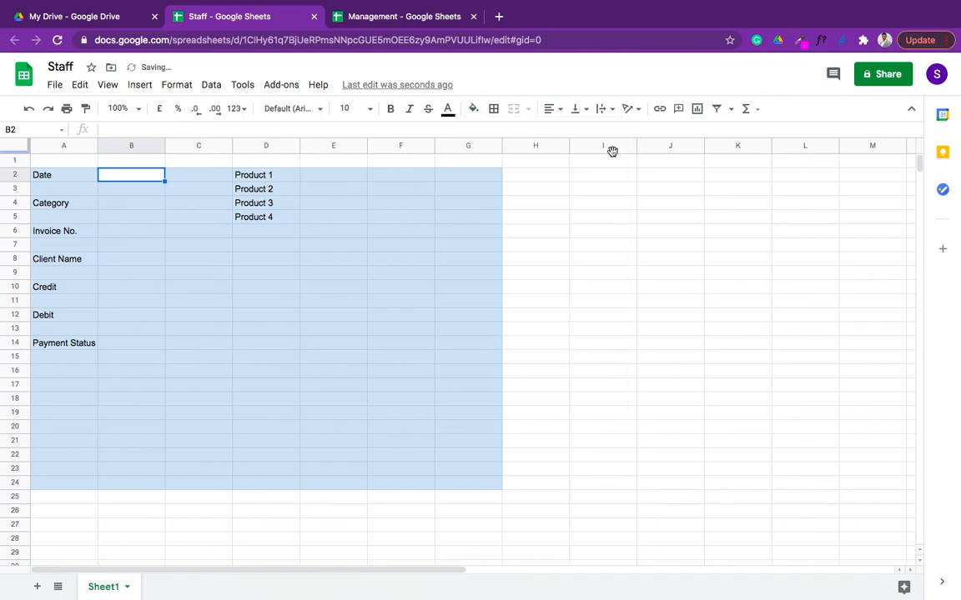
Step: Fill the entry cells B2, B4, B6, B8, B10, B12, B14 and E2:E5 with white and apply all borders
click(129, 207)
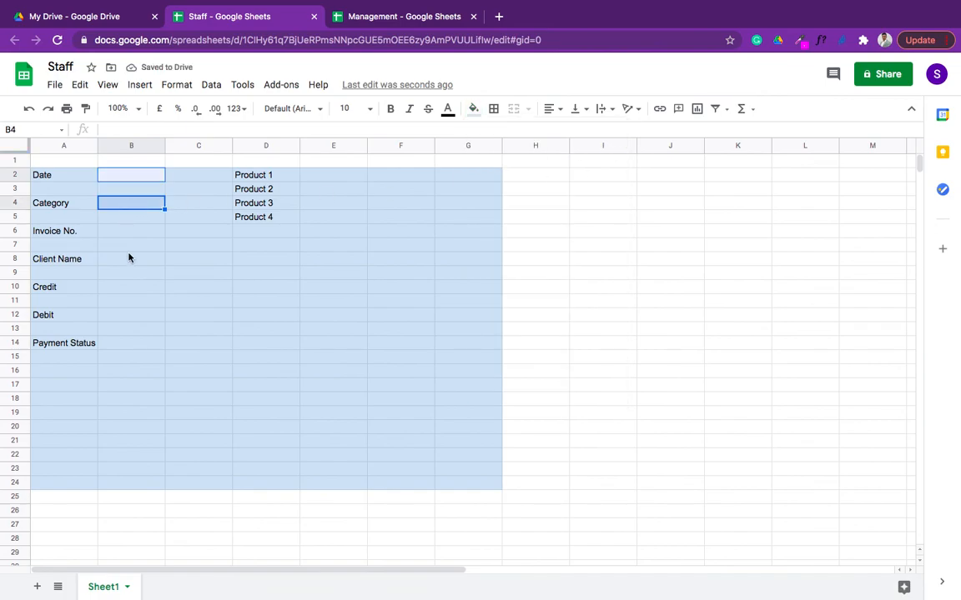
shift+click(136, 241)
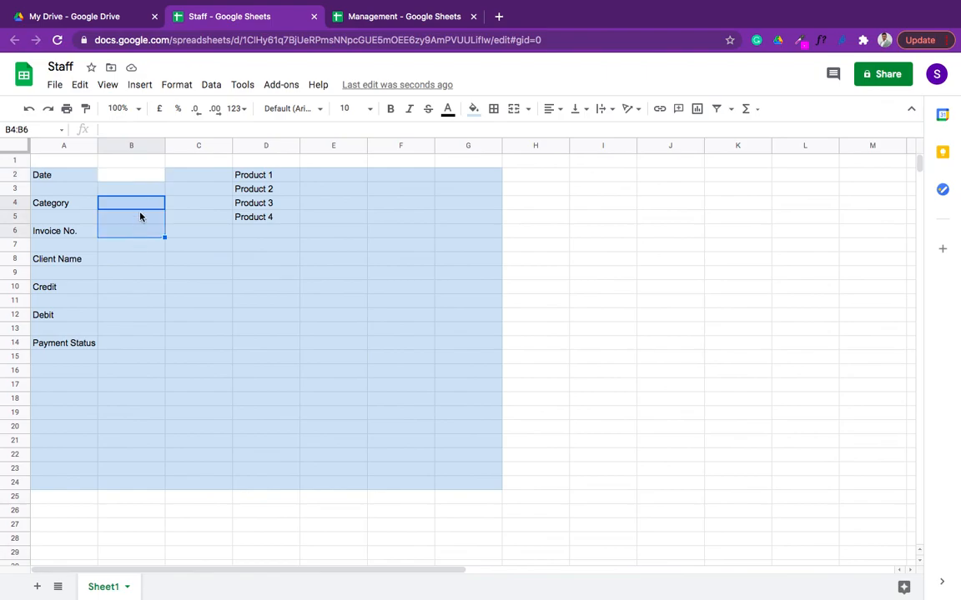
click(140, 208)
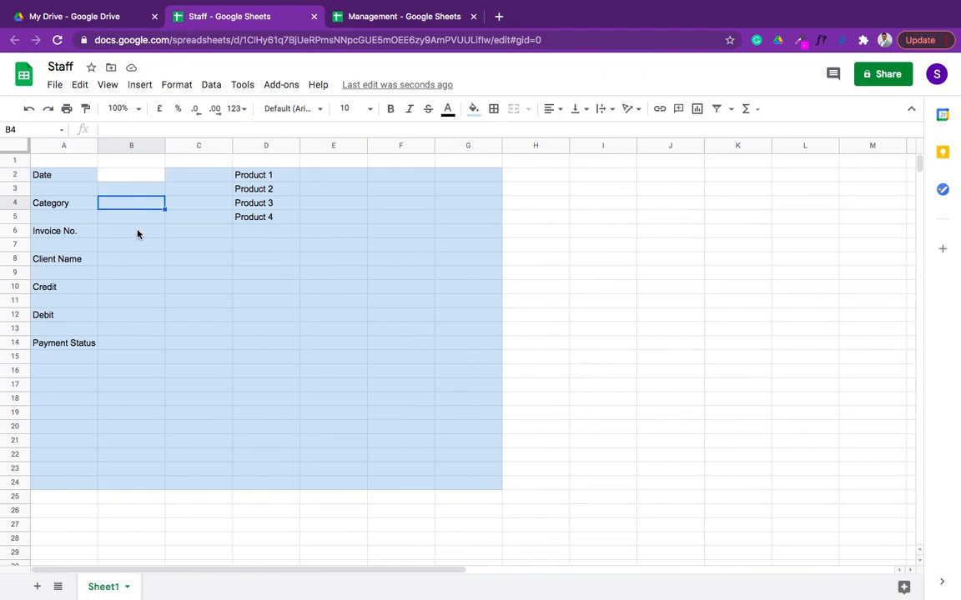
super+click(137, 234)
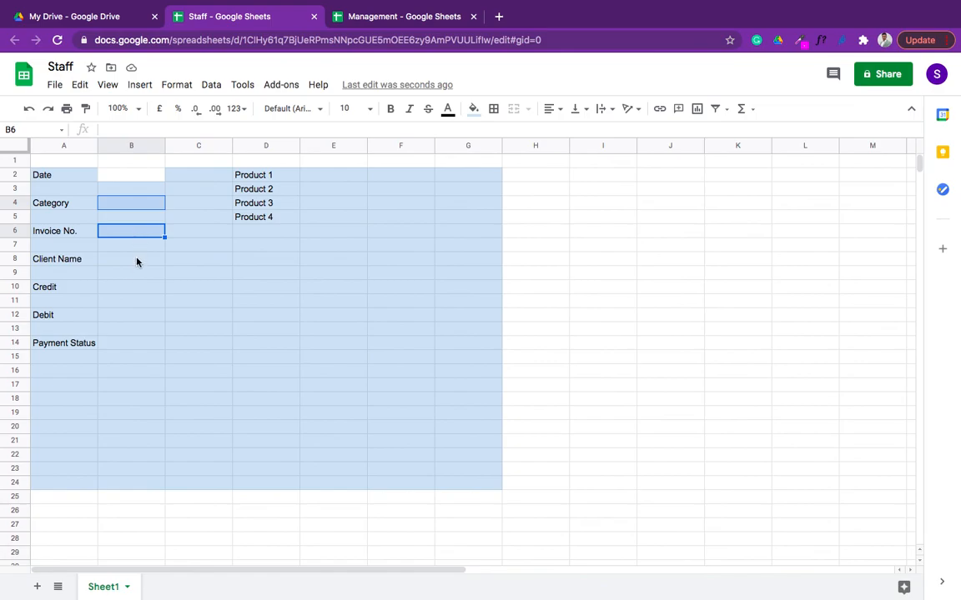
super+click(137, 262)
super+click(138, 289)
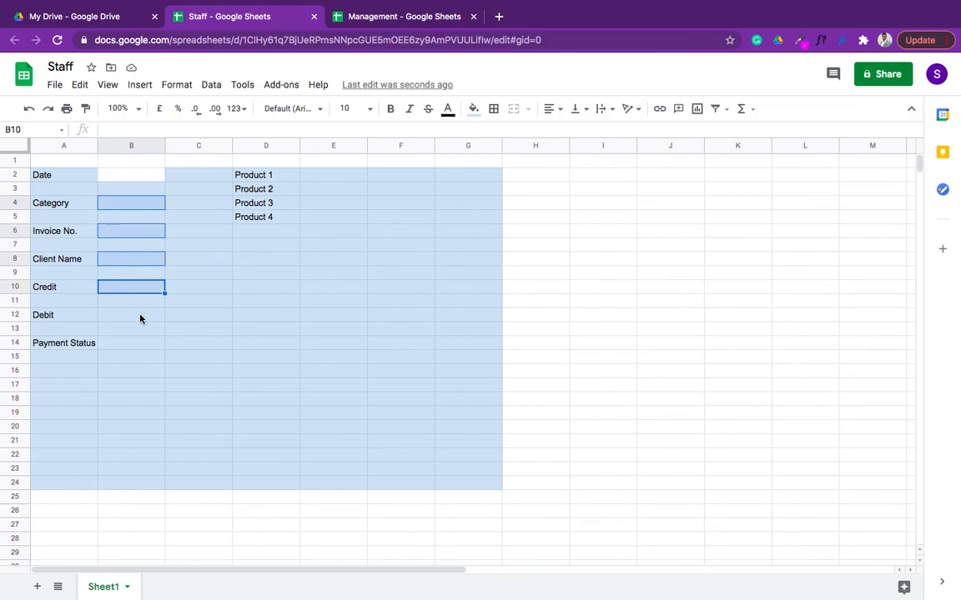
super+click(140, 317)
super+click(144, 342)
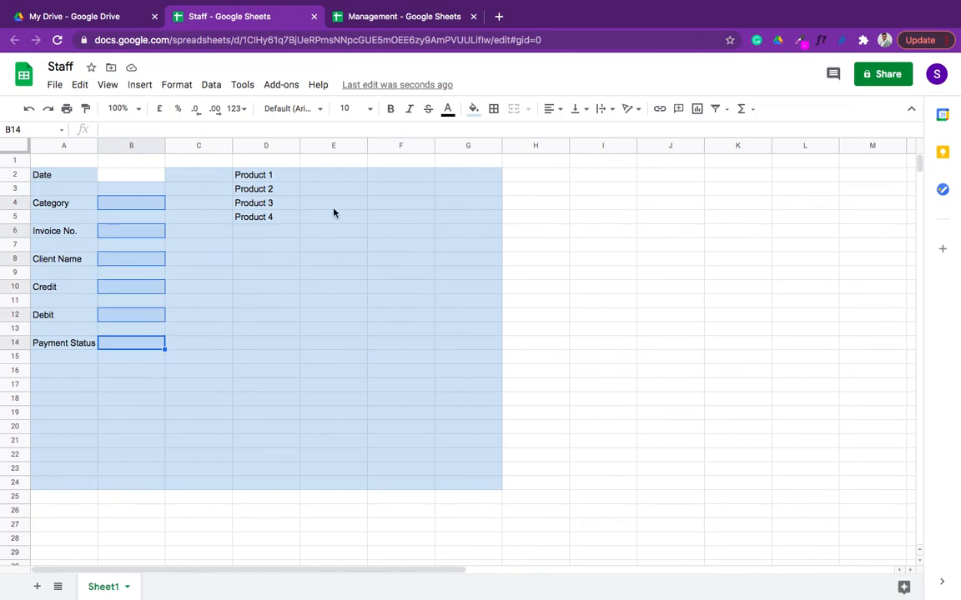
drag(334, 177, 336, 223)
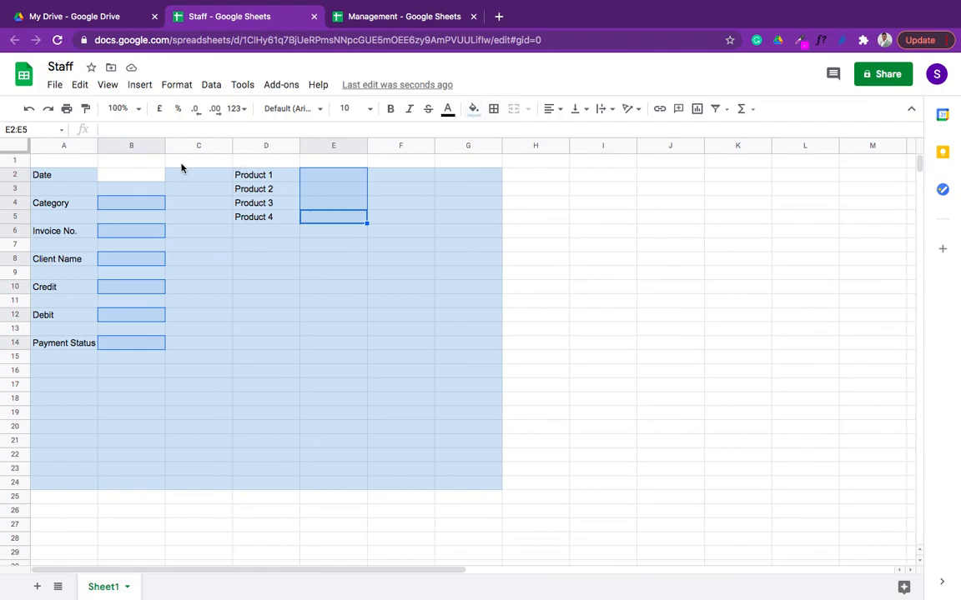
super+click(151, 180)
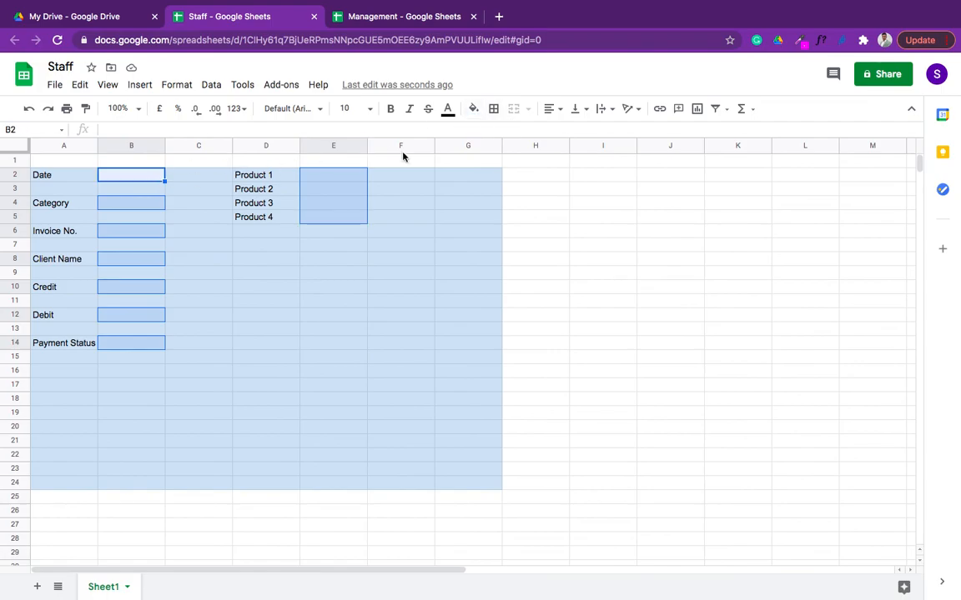
click(473, 108)
click(613, 155)
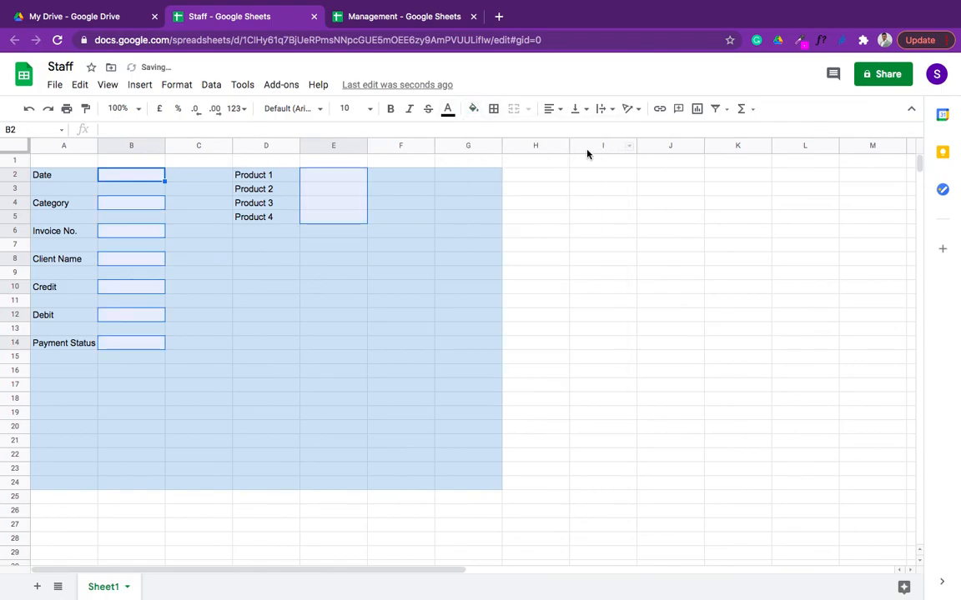
click(494, 110)
click(498, 136)
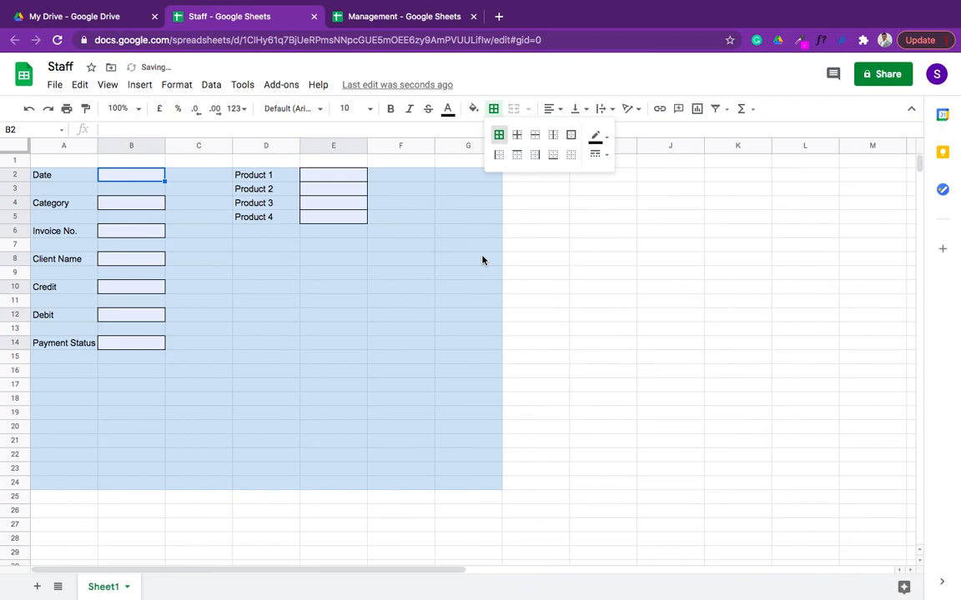
Step: Increase the height of row 1 above the form to about twice its default
drag(7, 166, 483, 171)
click(45, 177)
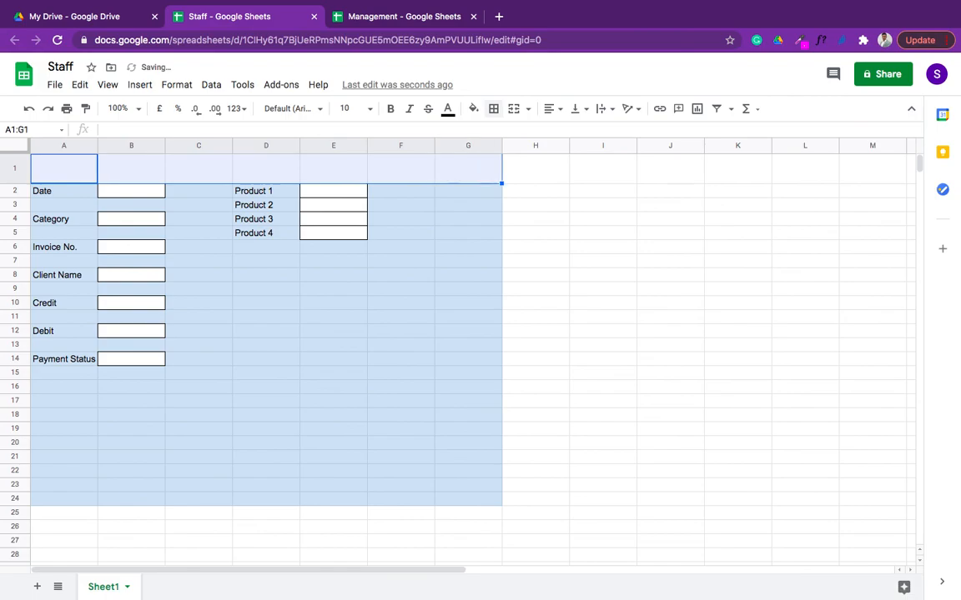
click(63, 169)
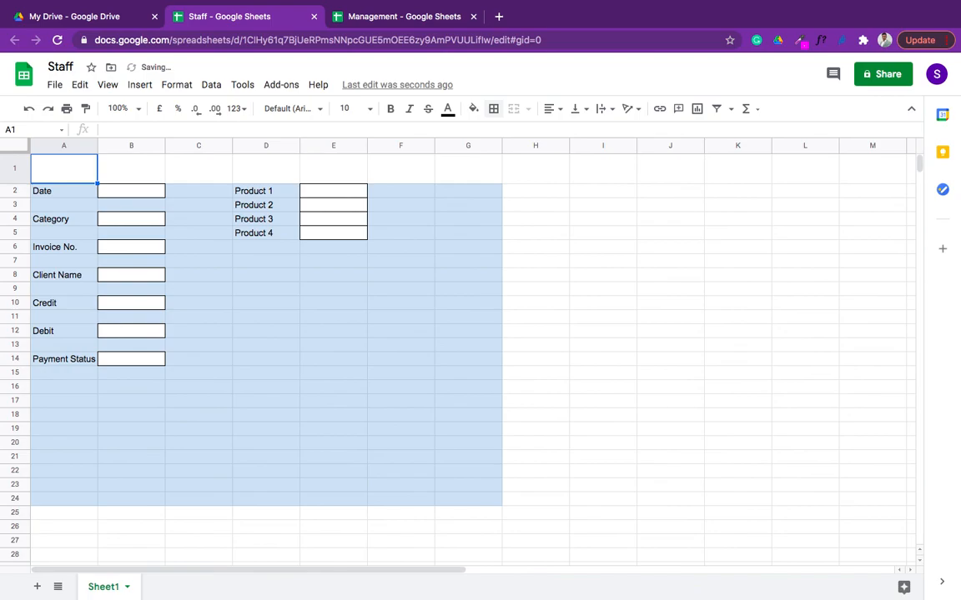
click(131, 169)
click(198, 168)
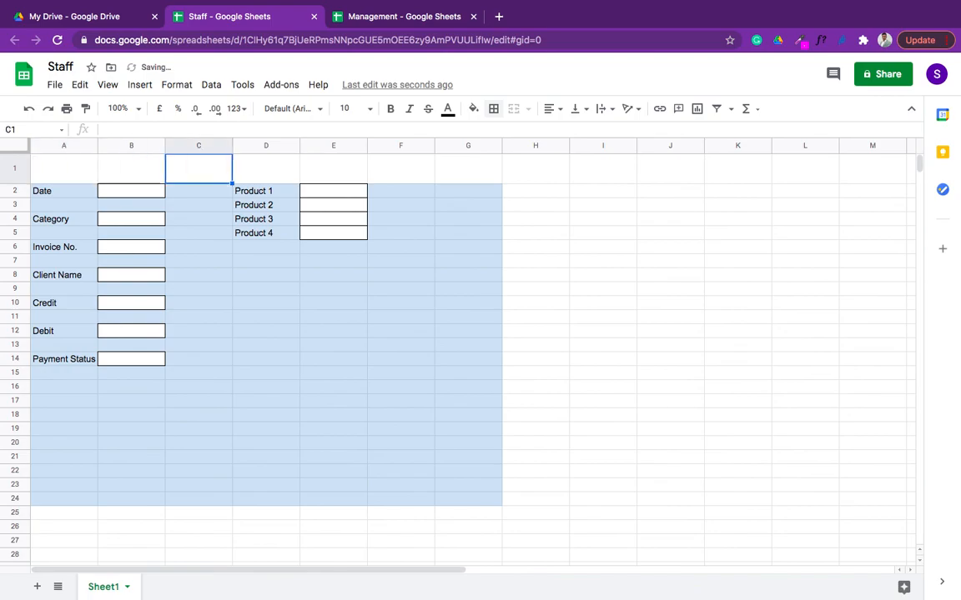
Step: Select the cells A1:F1 in the blank row above the form
key(Left)
key(shift+Left)
key(Right)
key(Left)
key(Left)
key(shift+Right)
key(shift+Right)
key(shift+Right)
key(shift+Right)
key(shift+Right)
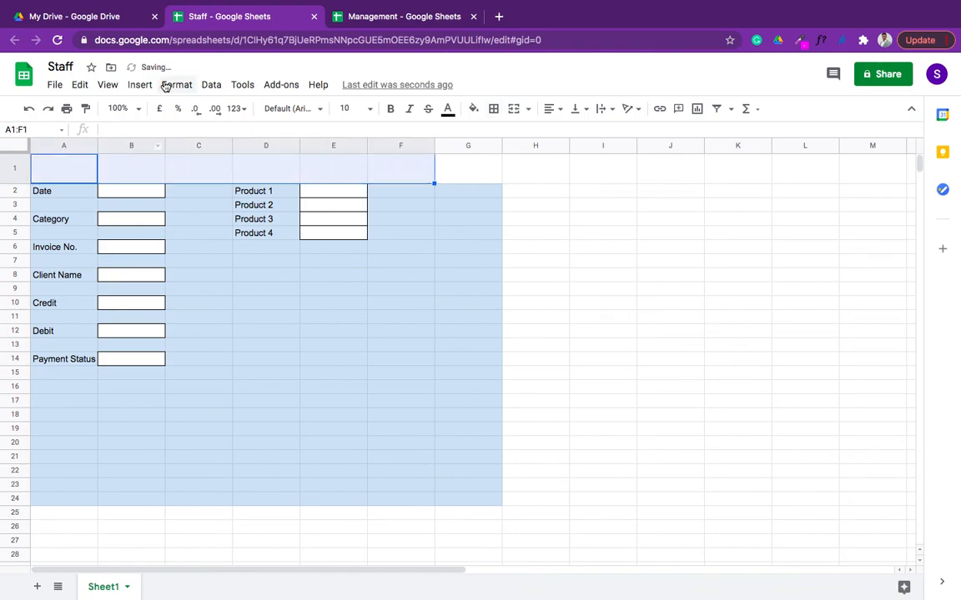
click(139, 86)
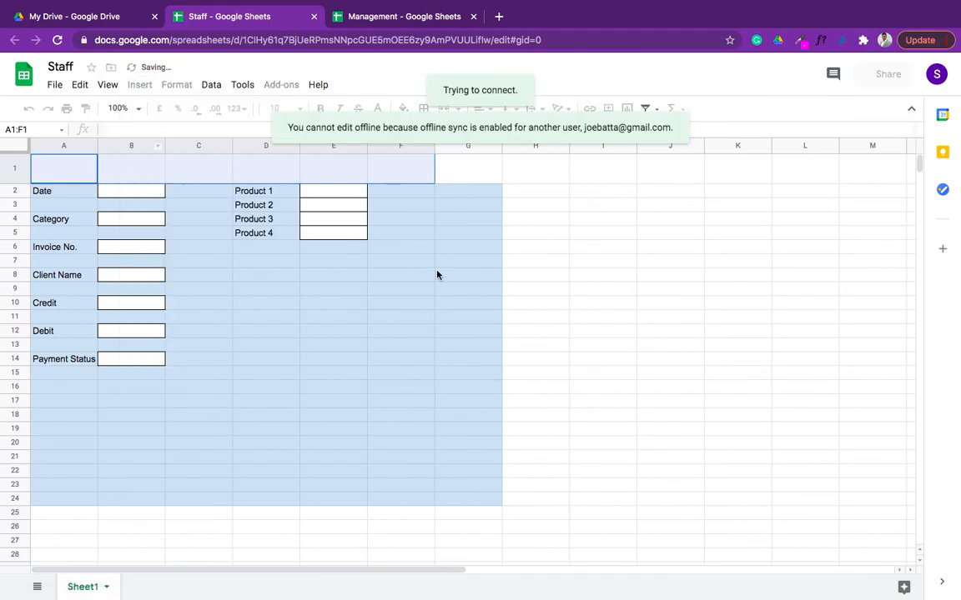
mouse_move(565, 10)
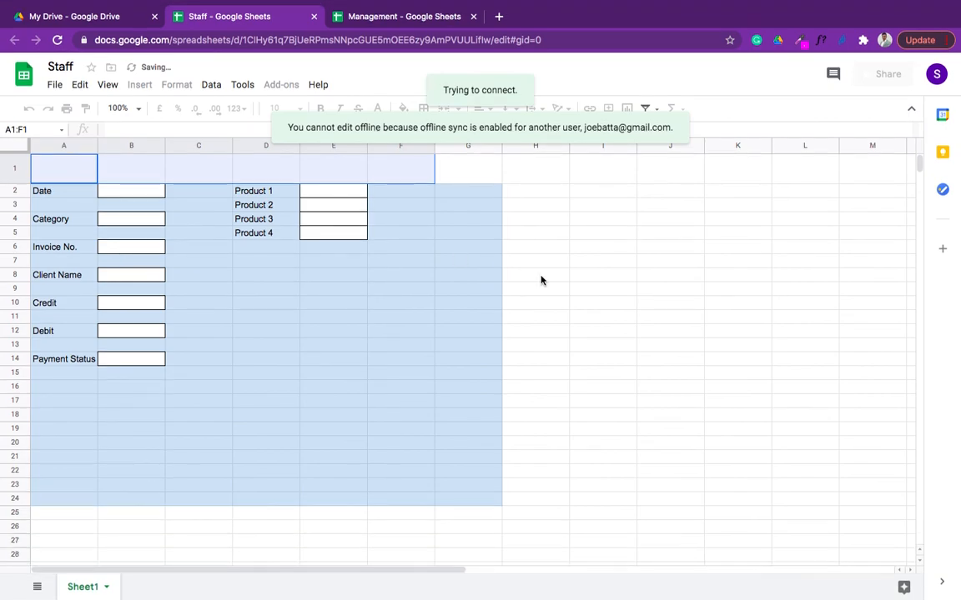
click(541, 277)
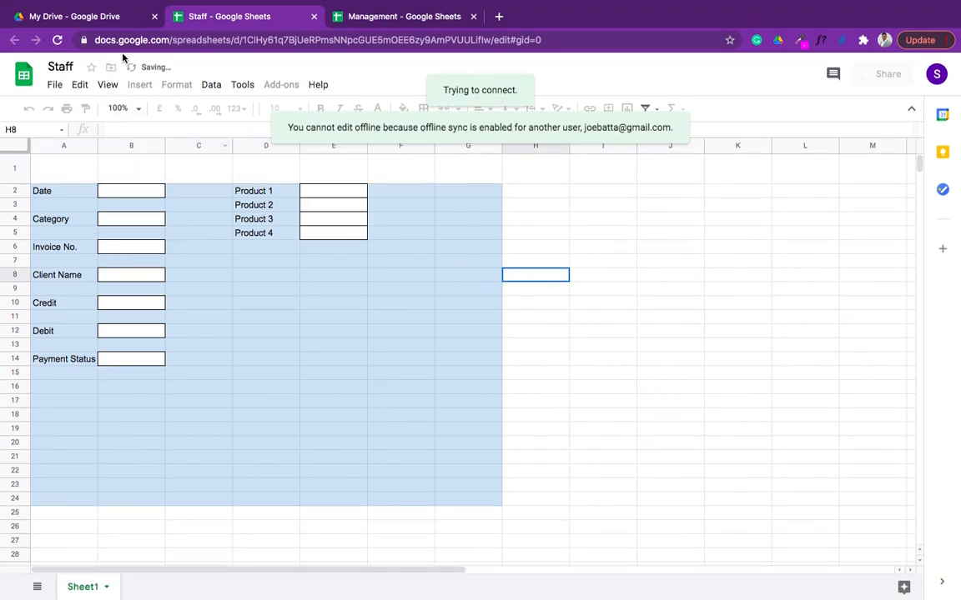
click(107, 85)
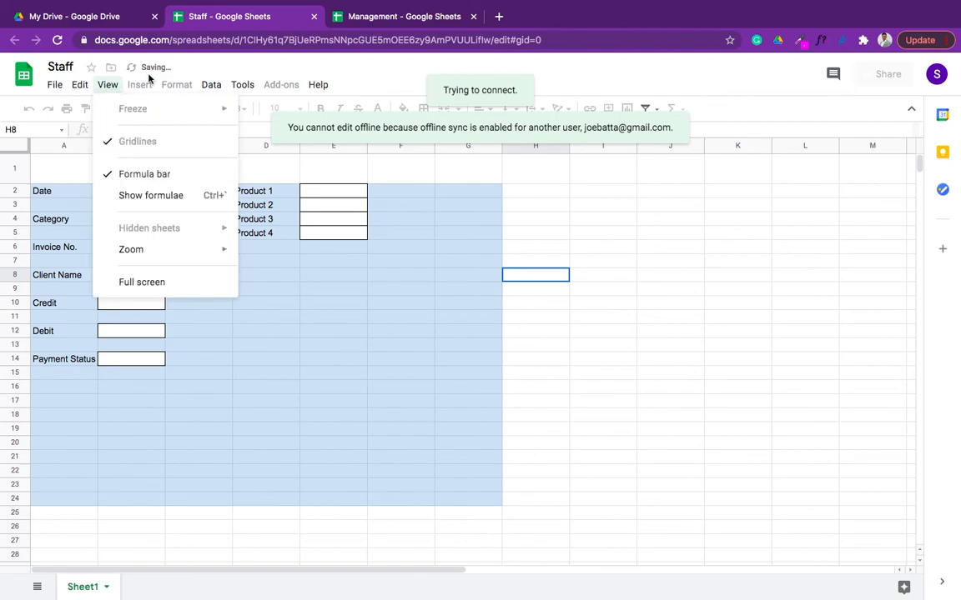
mouse_move(452, 5)
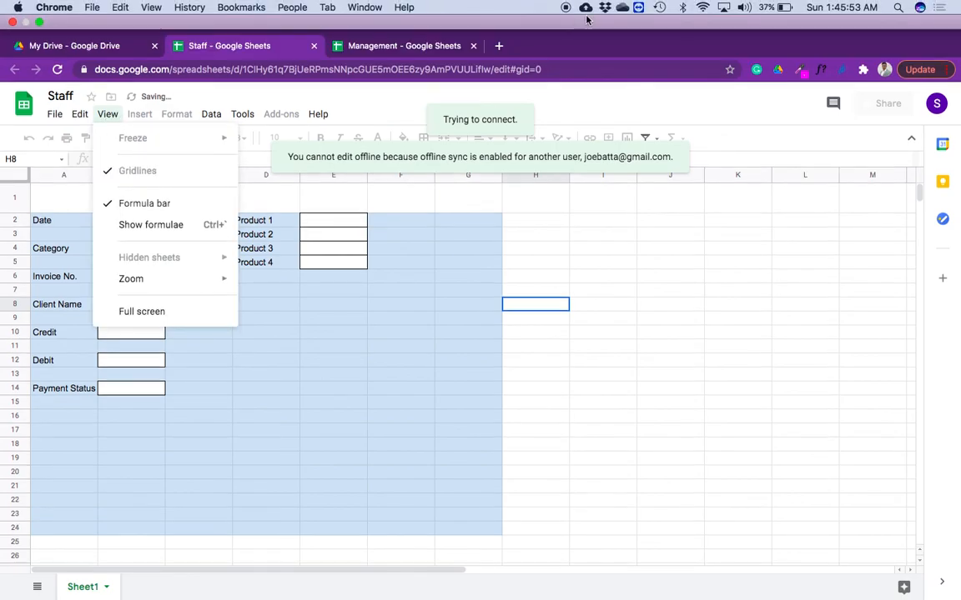